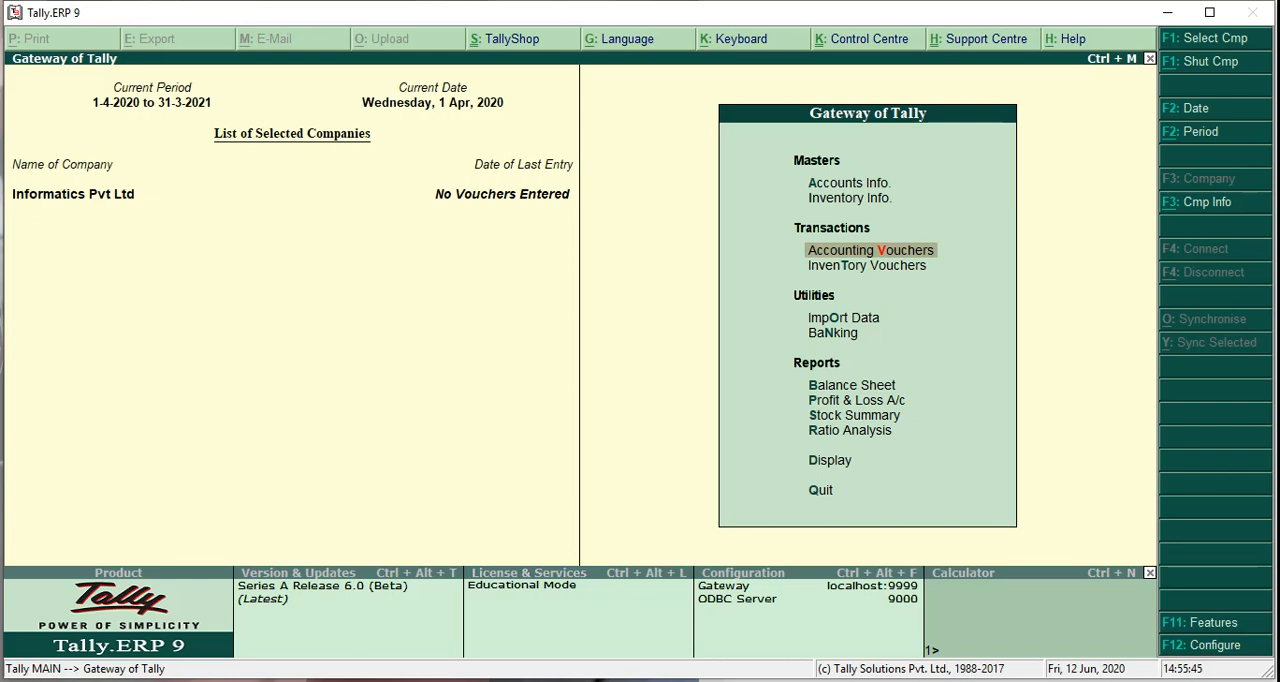
Open accounting voucher entry and look through the Payment, Receipt, Journal, Sales and Contra voucher screens, including Sales in voucher mode
key(Return)
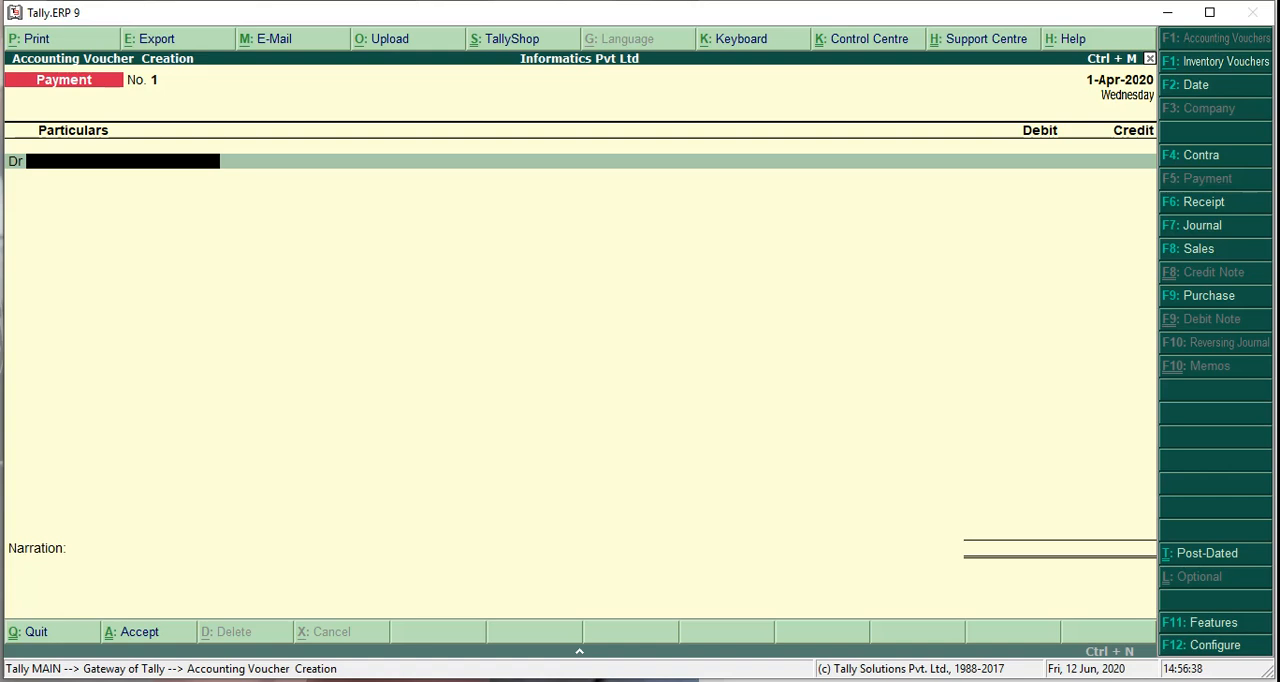
key(F6)
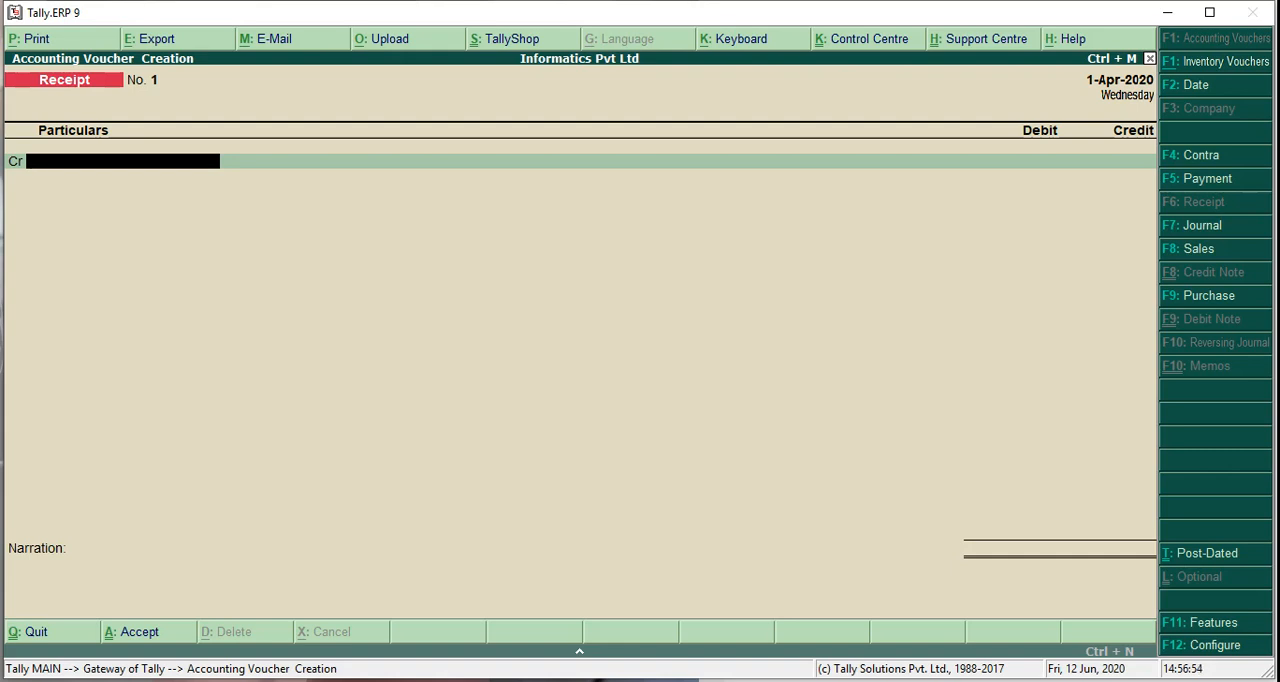
key(F7)
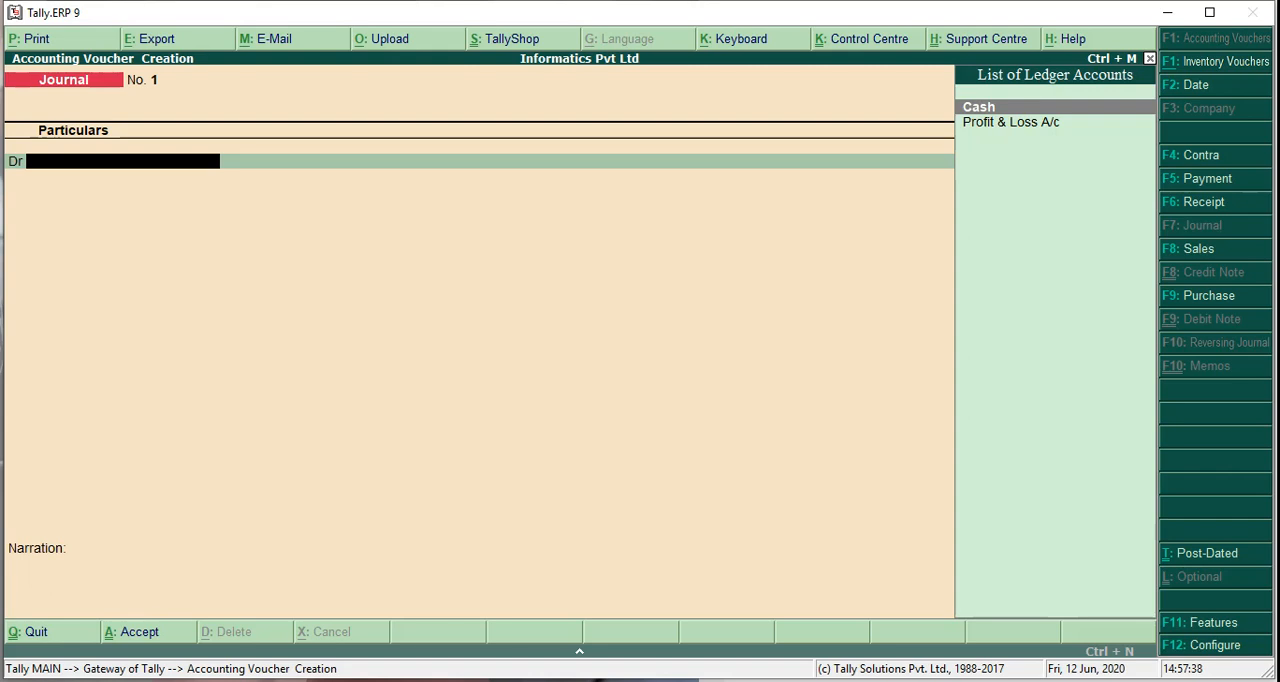
key(F8)
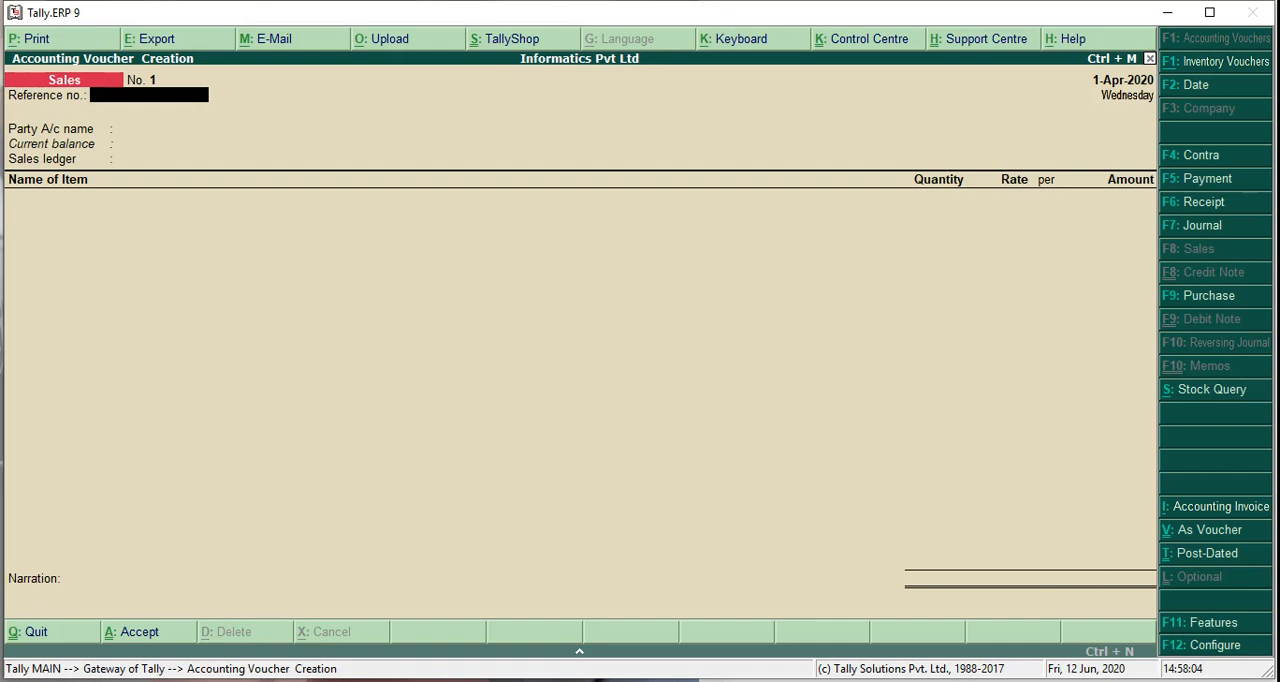
key(ctrl+v)
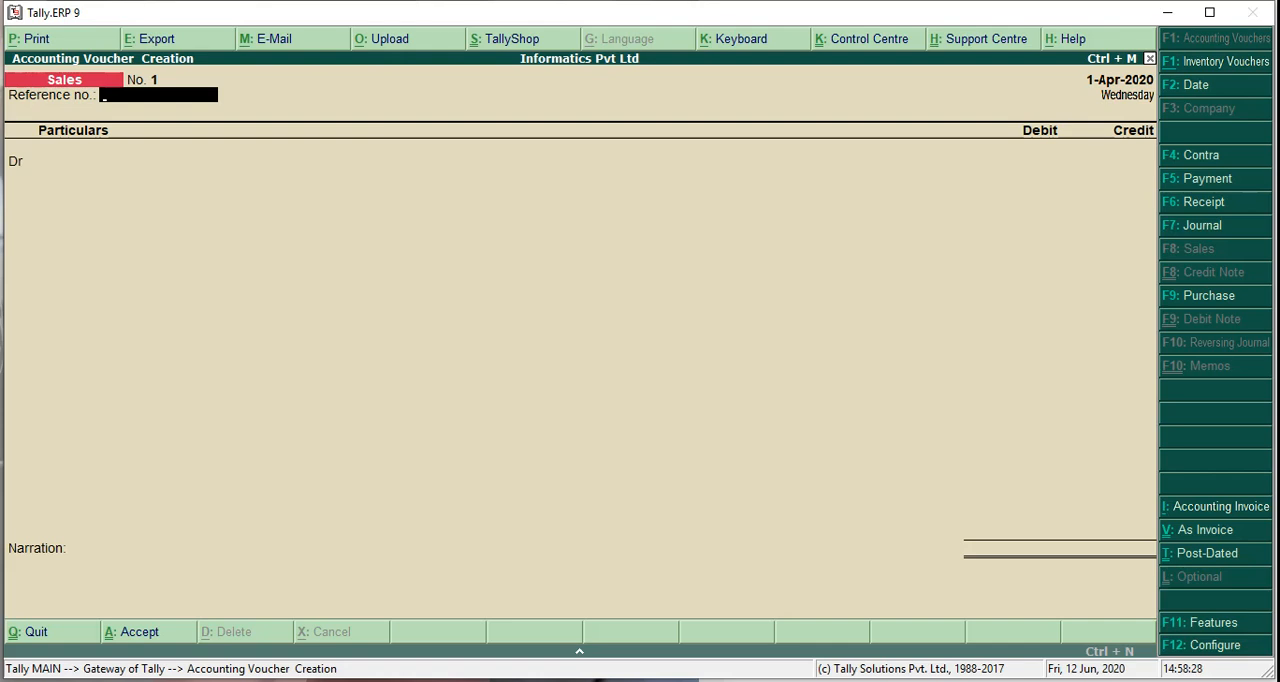
key(F4)
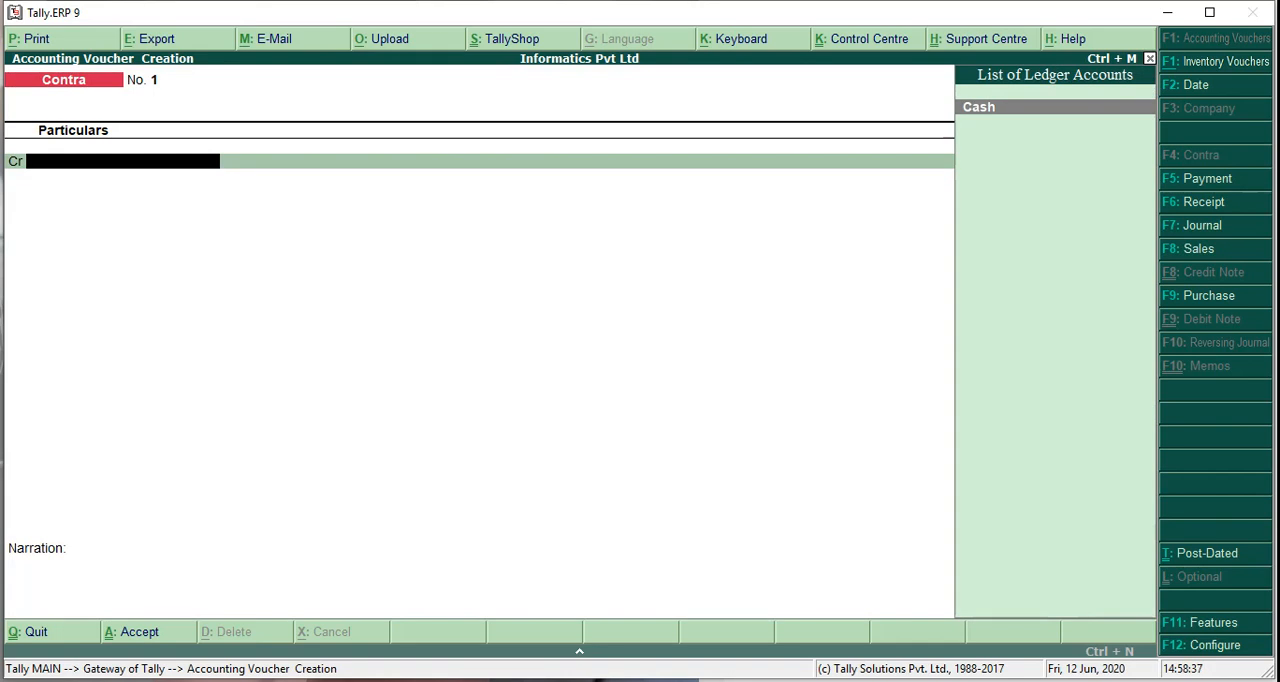
key(F5)
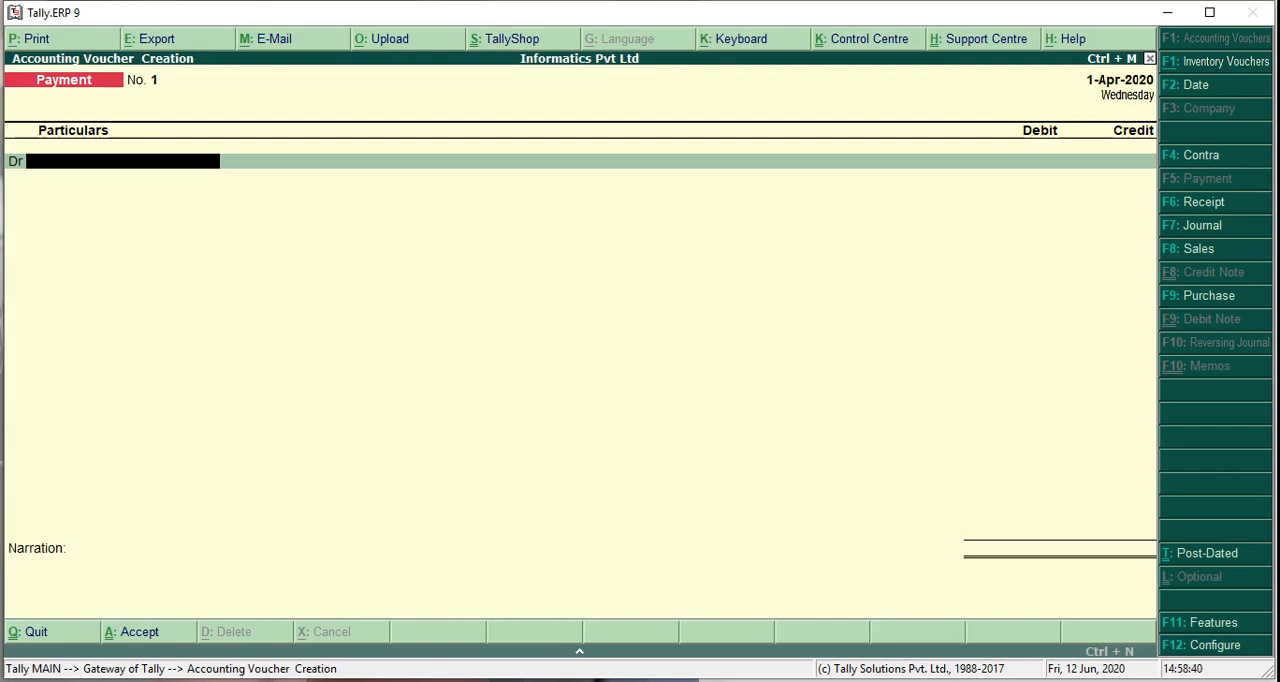
key(F6)
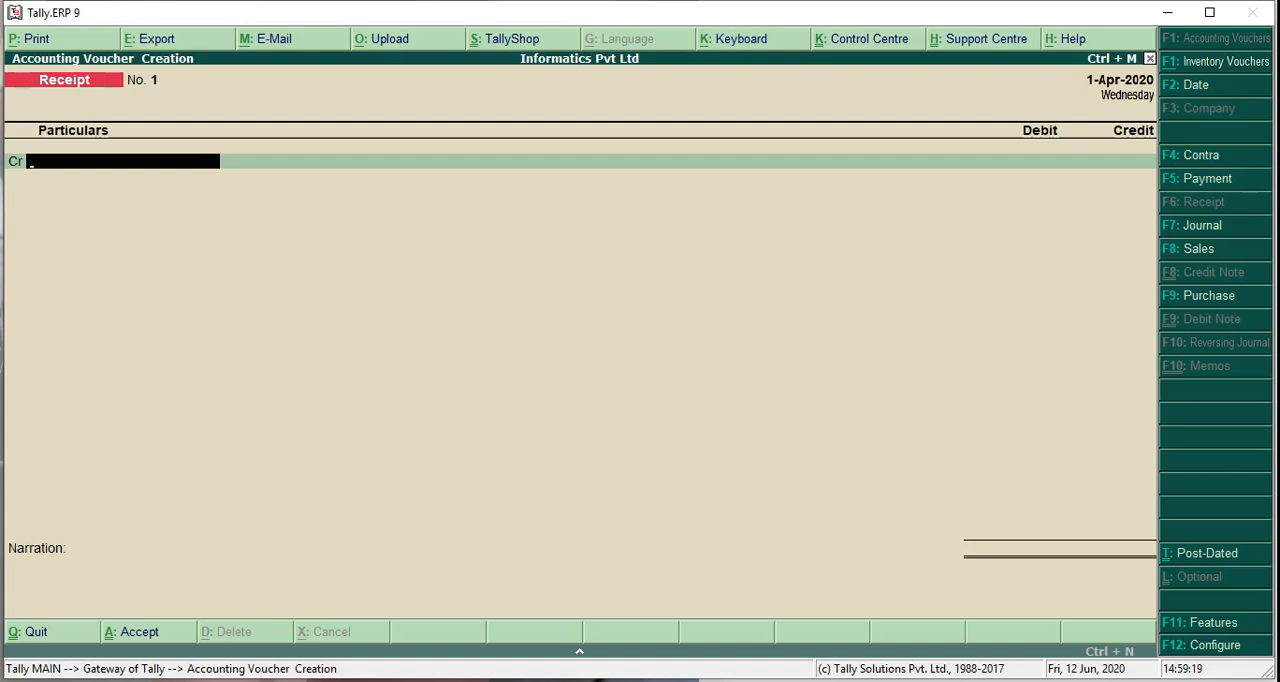
Switch to the running PowerPoint slide show and review the slides on accounting vouchers and the different voucher types
click(620, 681)
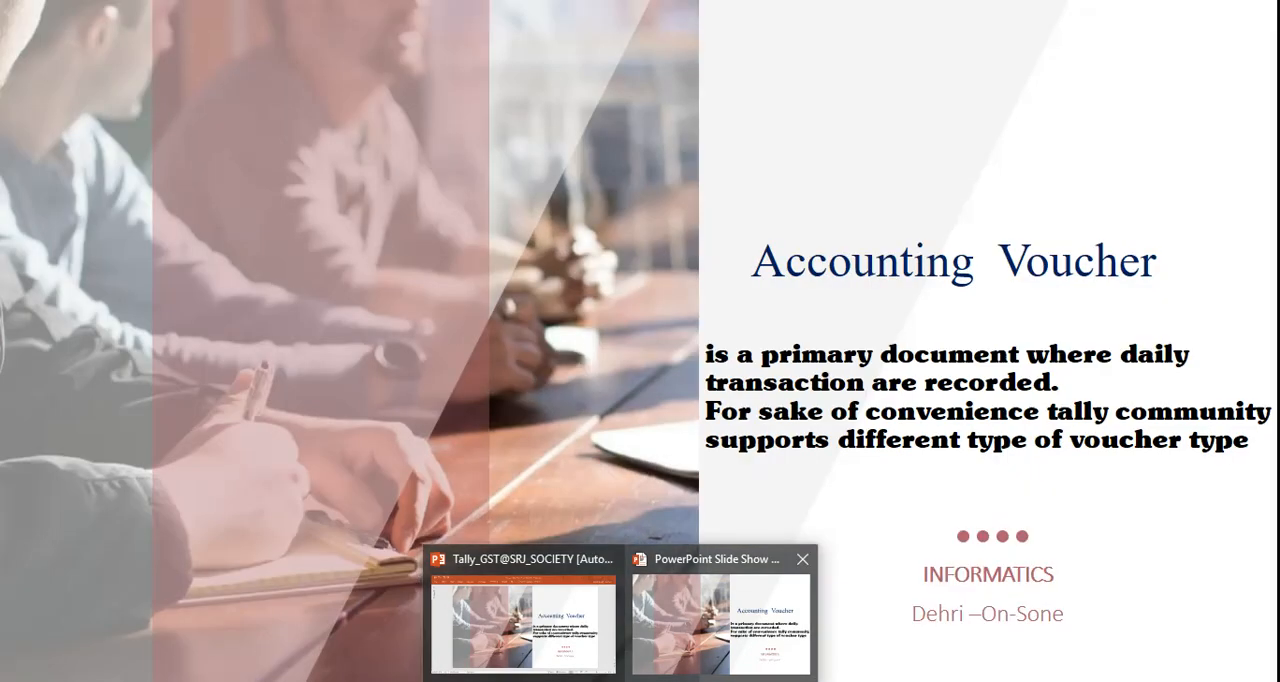
click(720, 615)
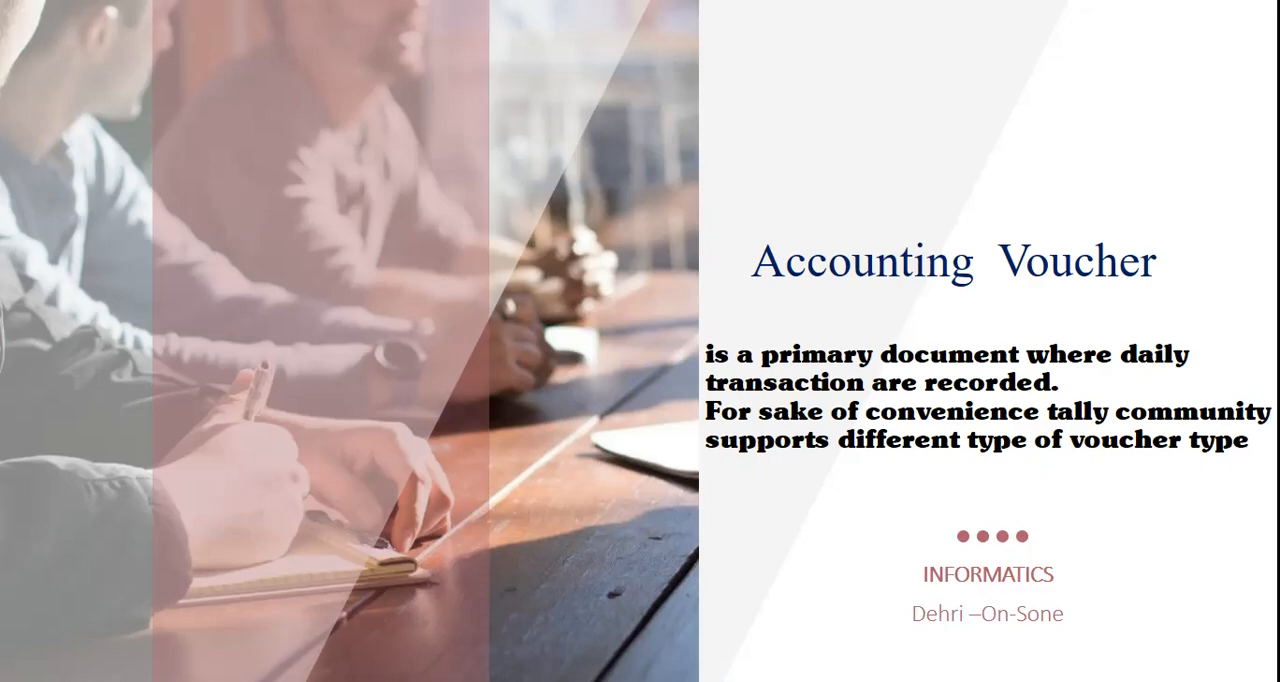
key(Right)
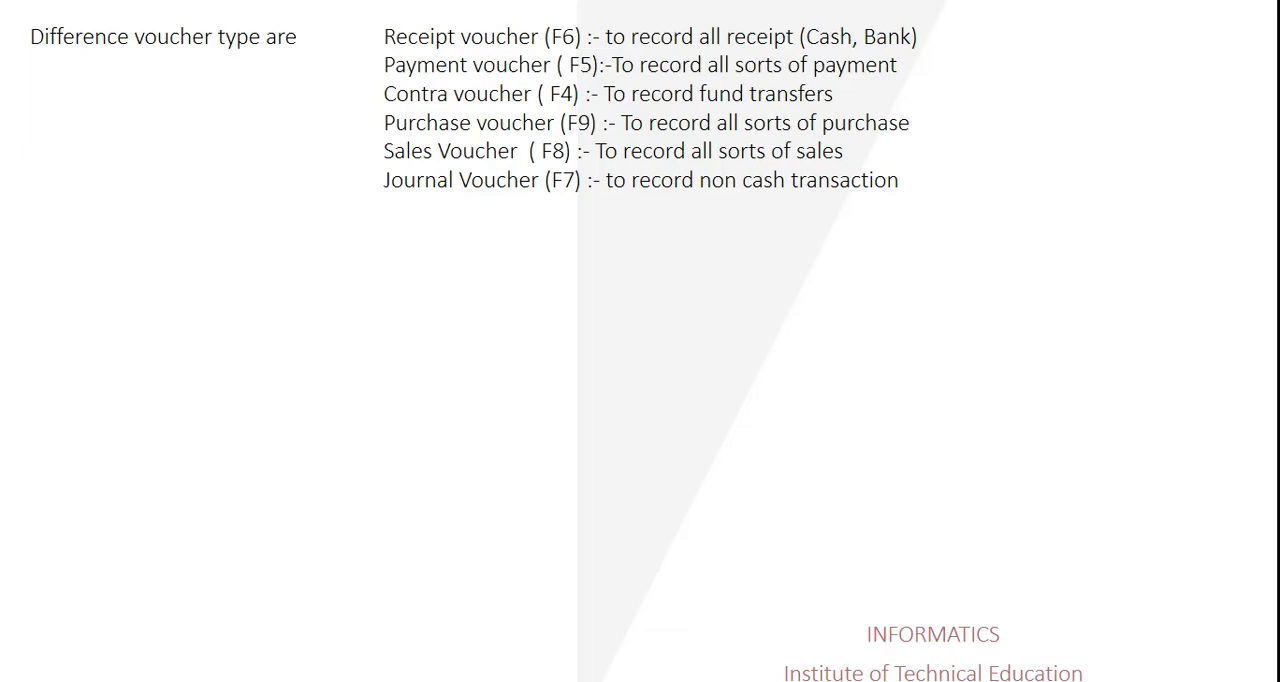
key(Right)
key(Right)
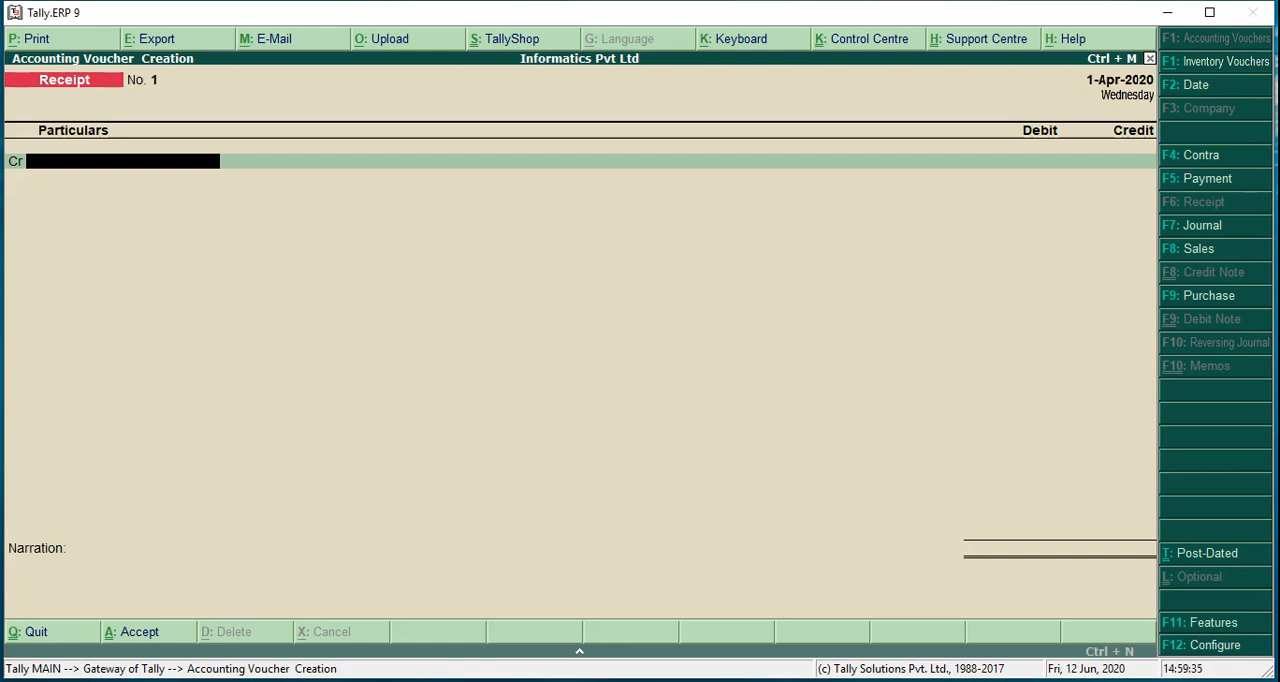
click(1095, 681)
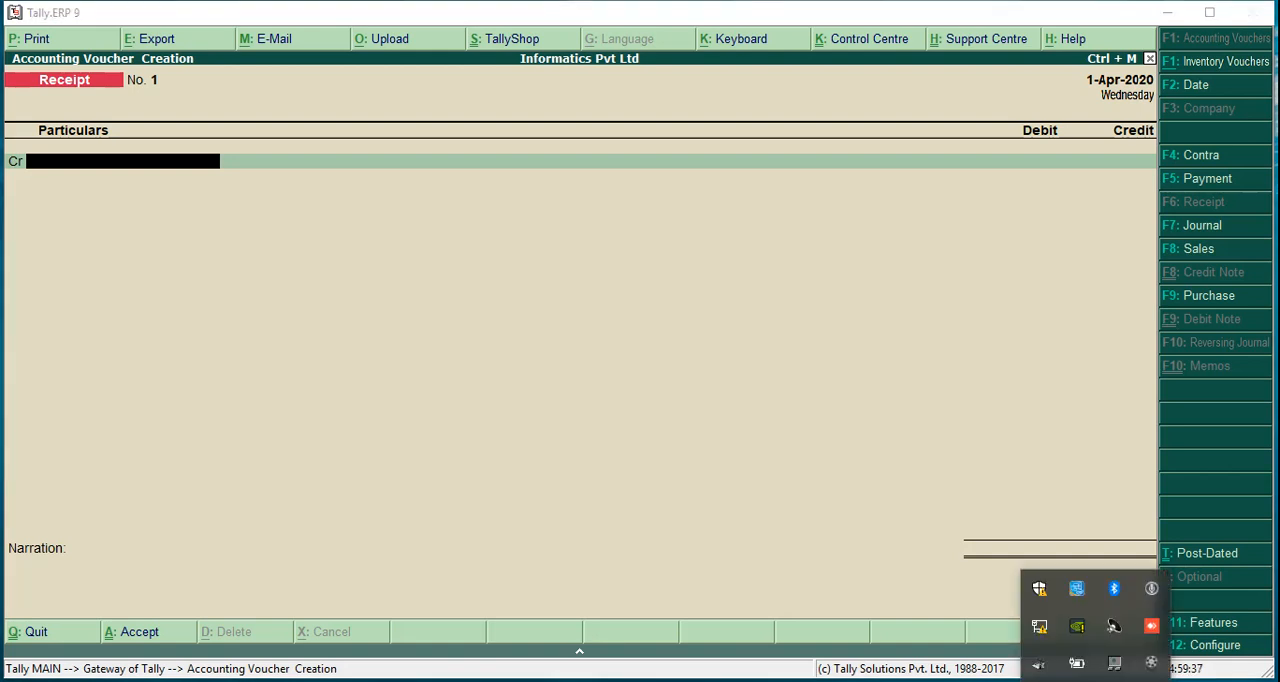
click(1151, 663)
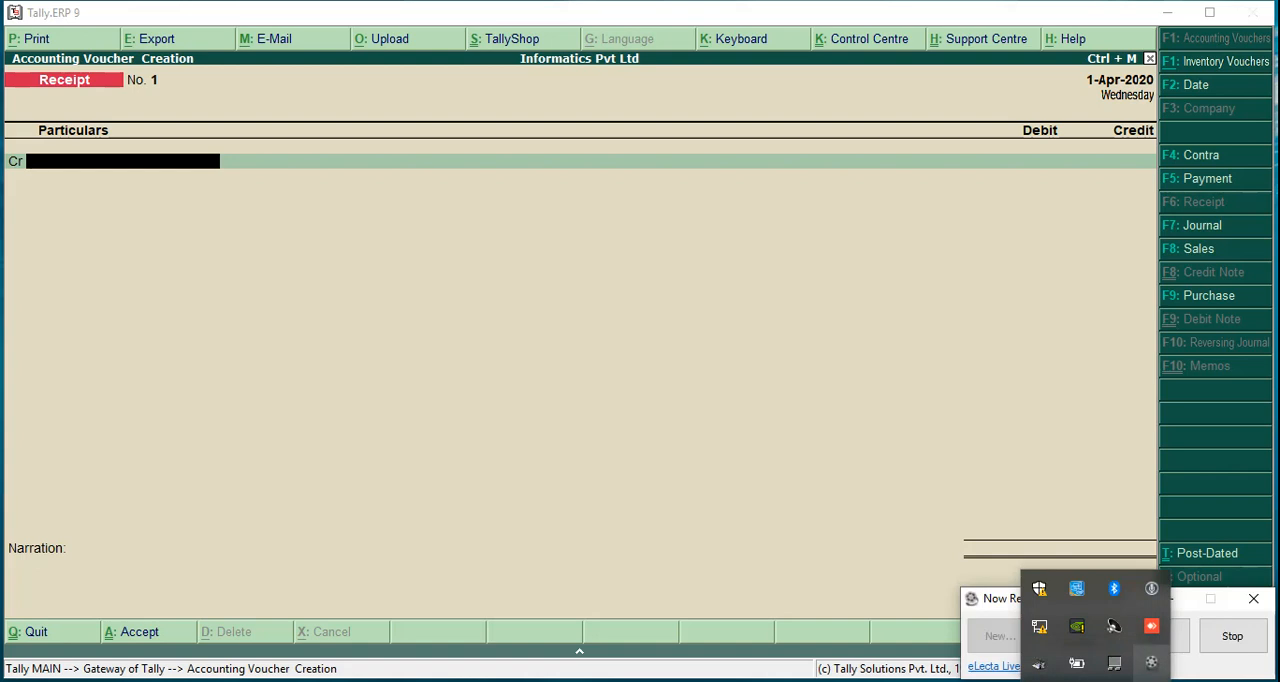
click(1180, 636)
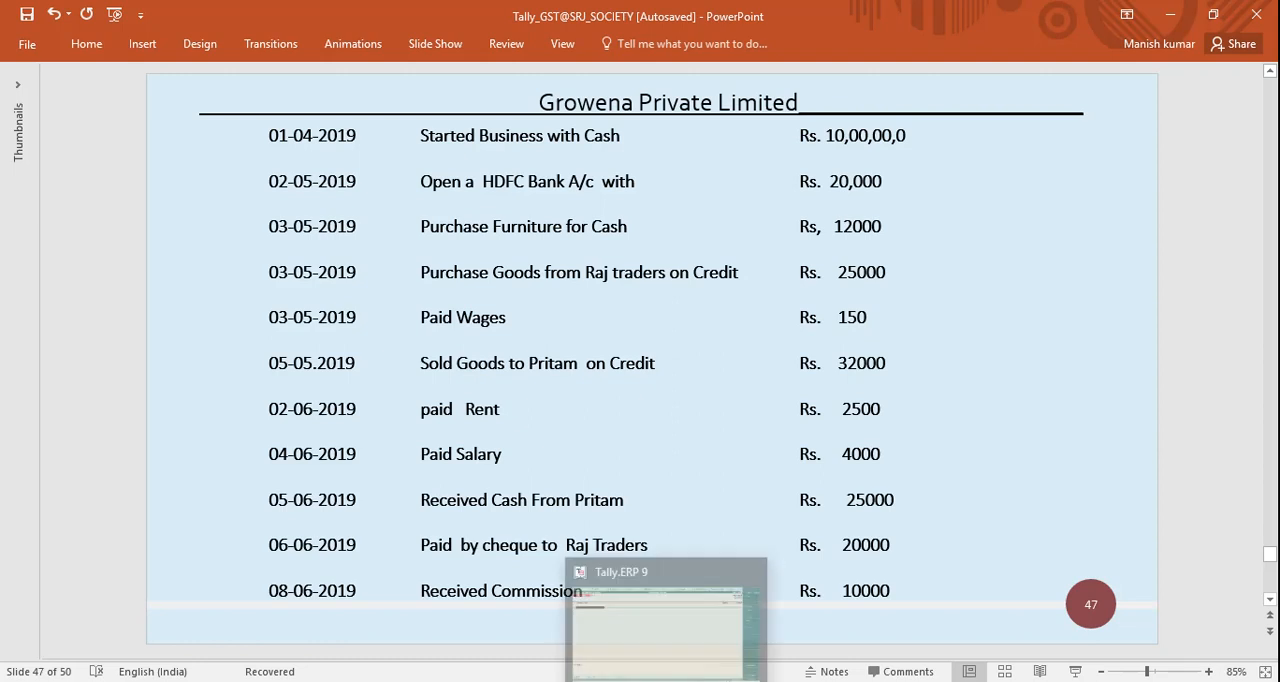
Switch to Tally.ERP 9 and quit the blank receipt voucher, returning to the Gateway of Tally
click(669, 680)
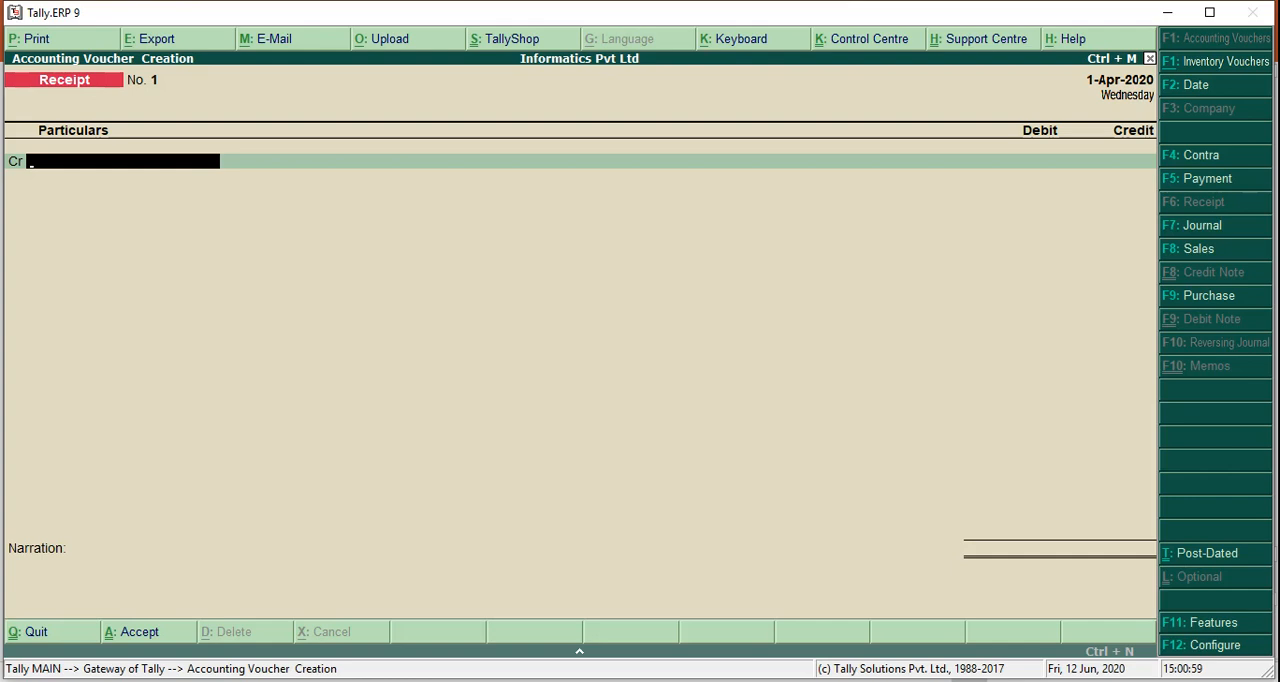
key(Escape)
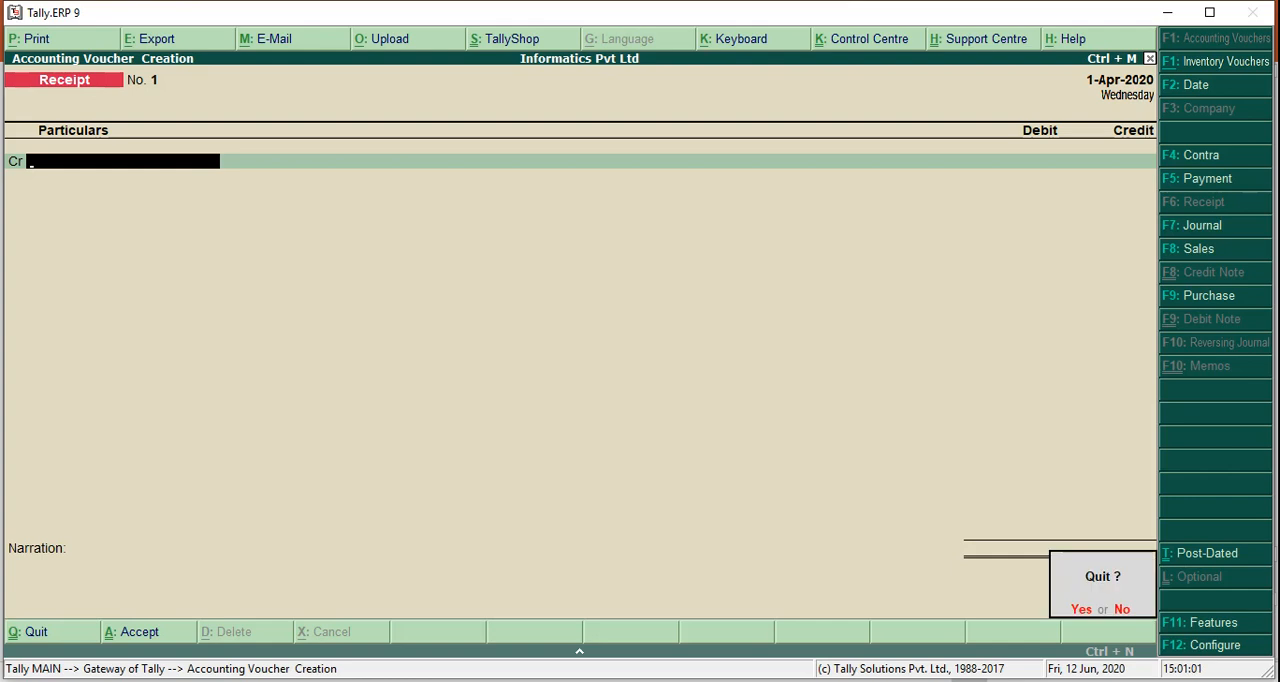
key(Return)
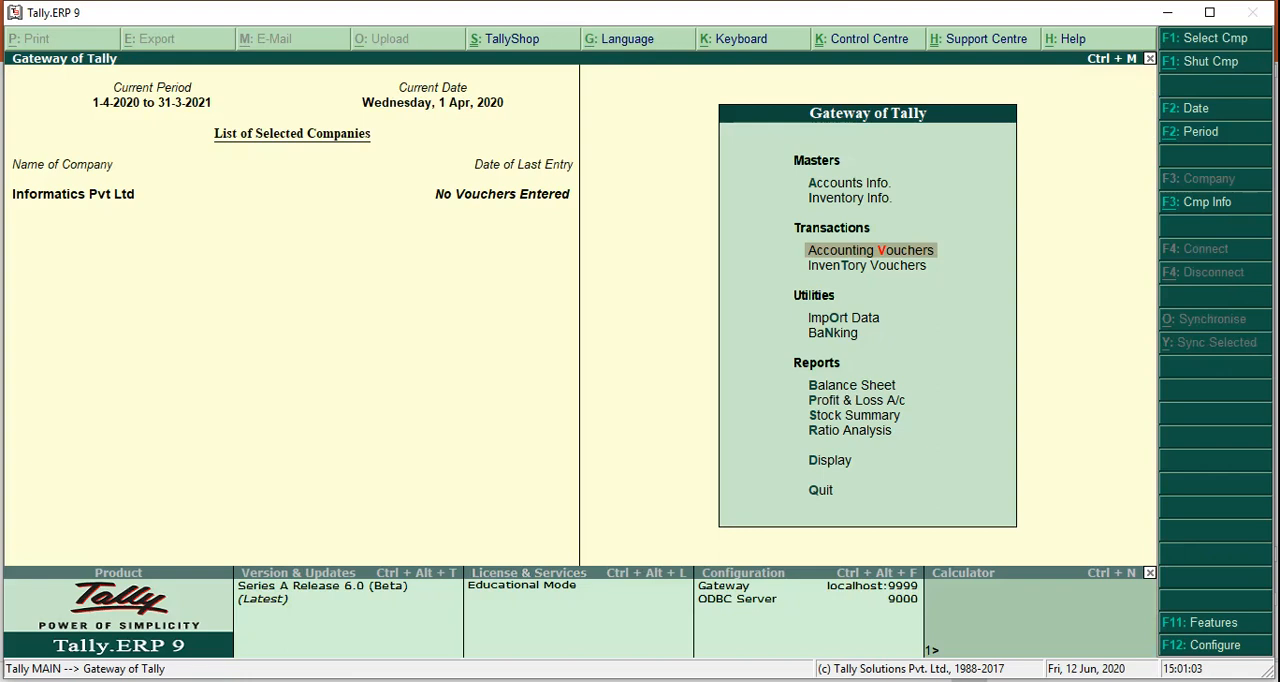
Open multiple-ledger creation for Informatics Pvt Ltd with All Items as the parent group
key(Up)
key(Up)
key(Return)
key(Down)
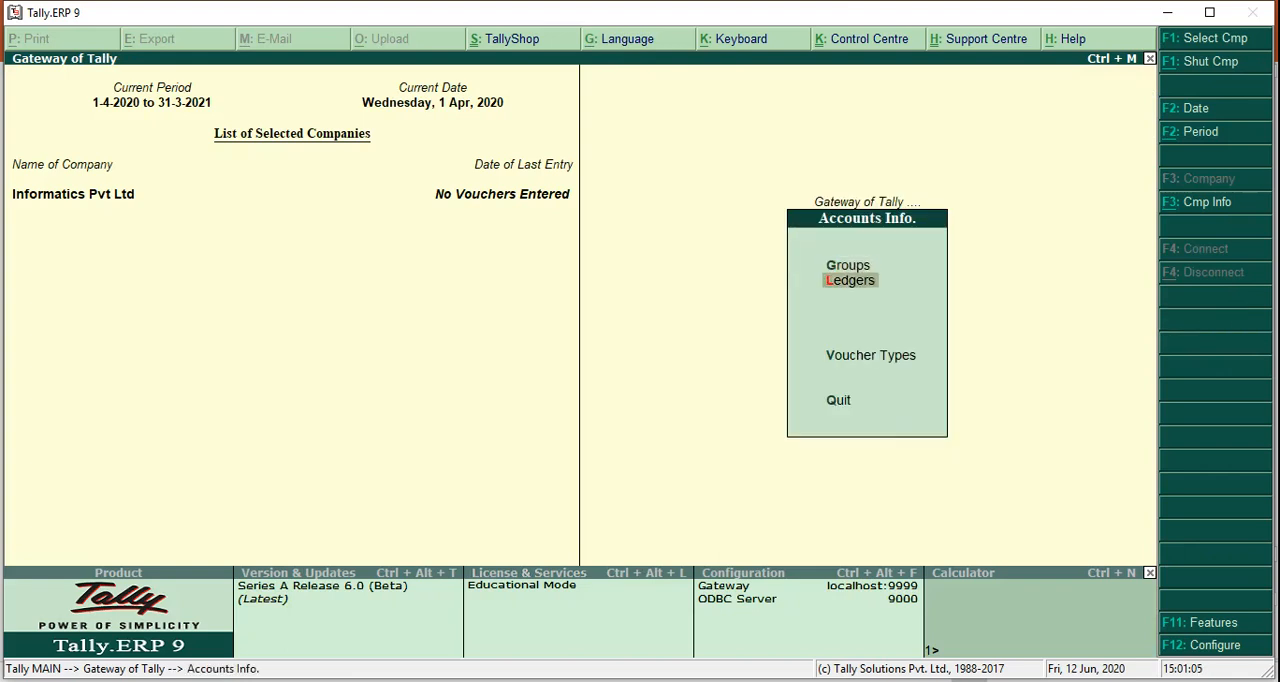
key(Return)
key(Down)
key(Down)
key(Down)
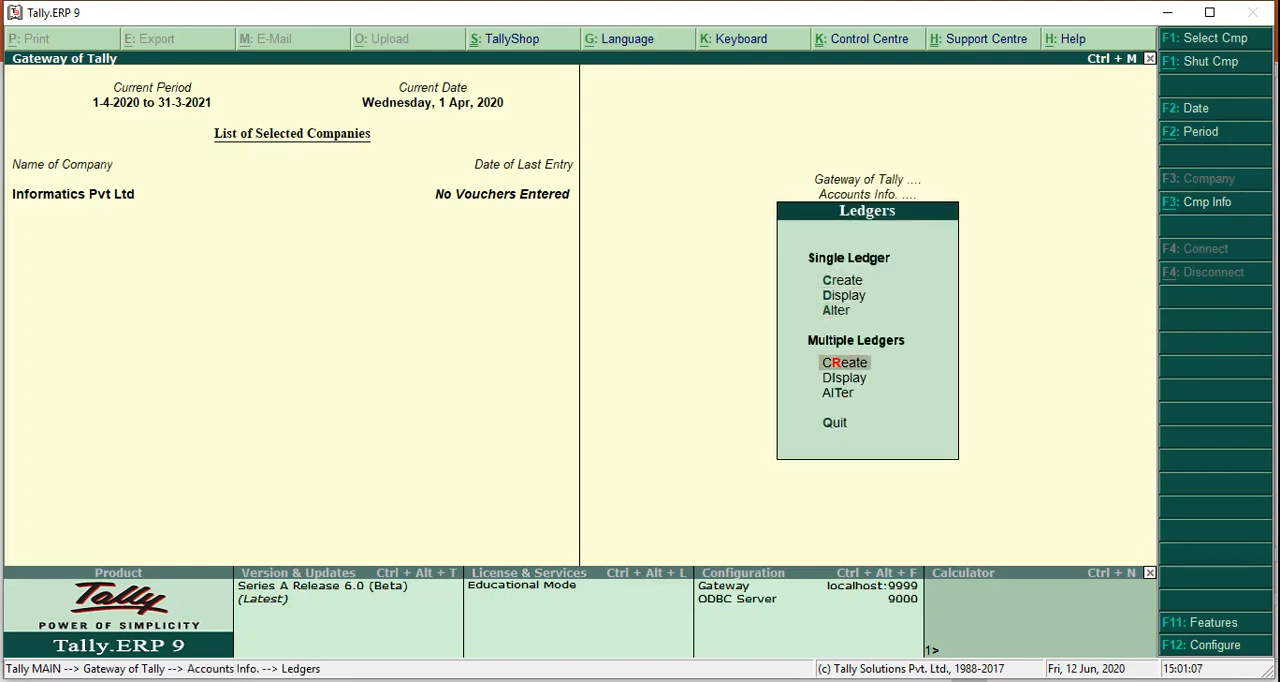
key(Return)
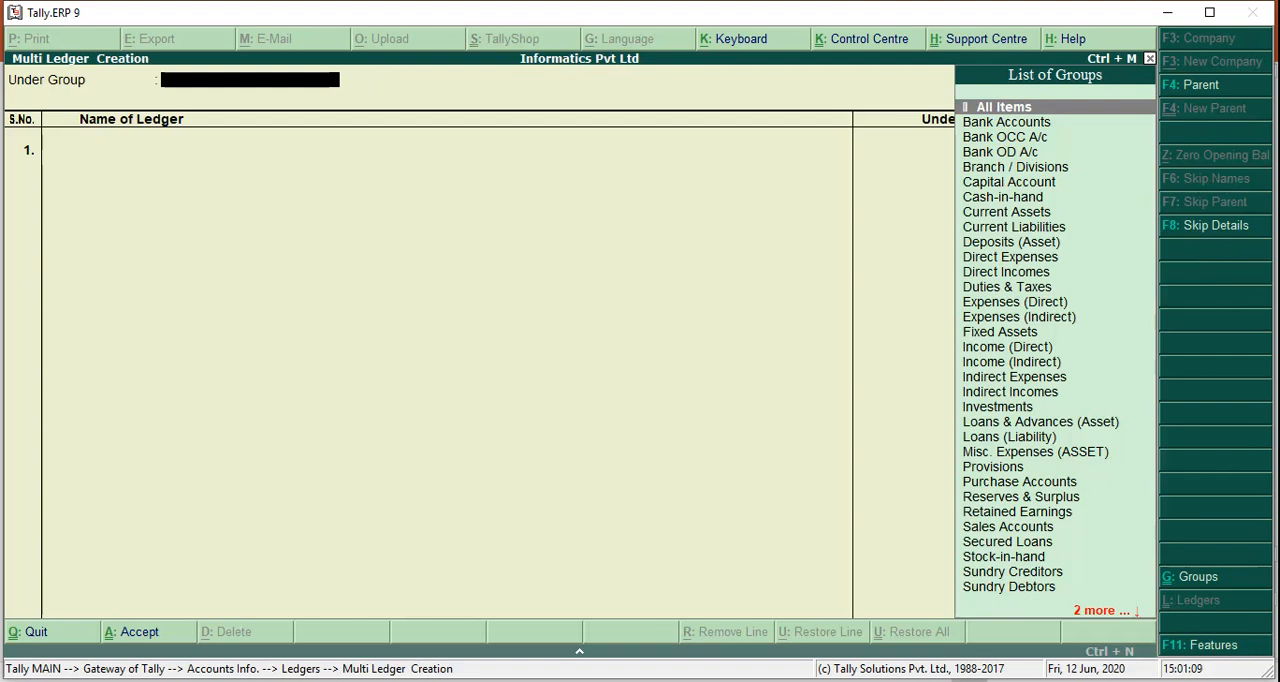
key(Return)
Add a ledger named Capital A/c under the Capital Account group, leaving its opening balance empty
text(Capital A/c)
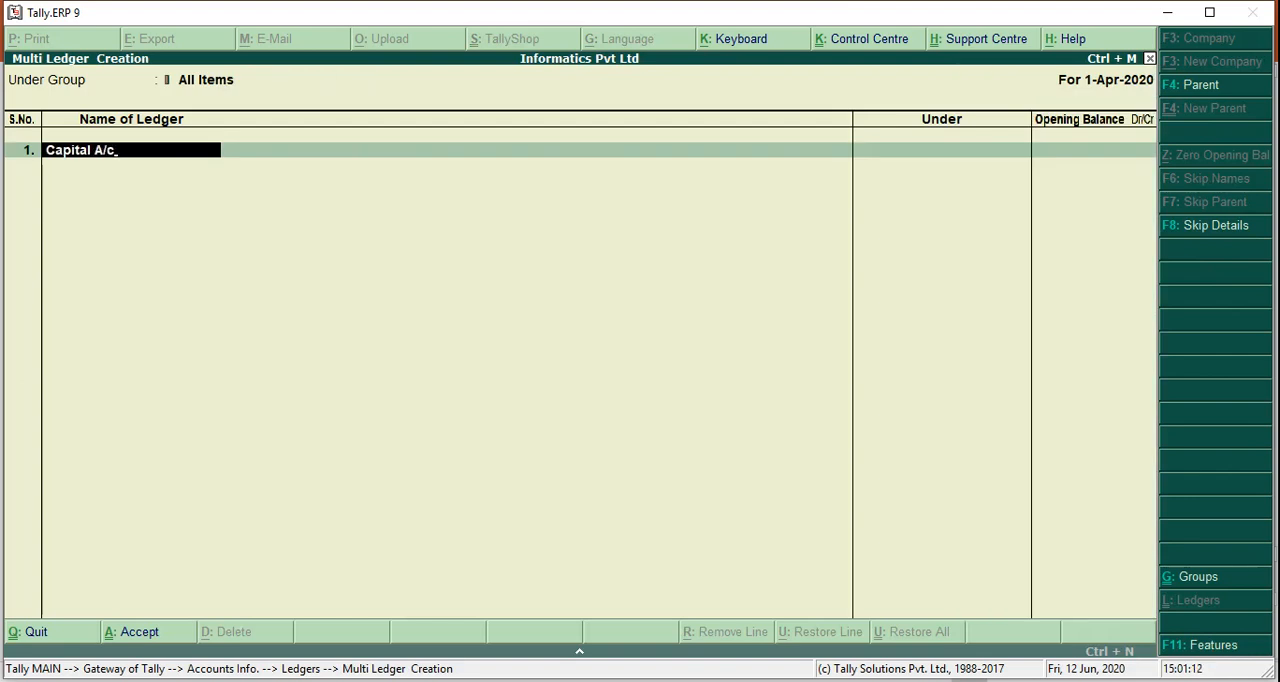
key(Return)
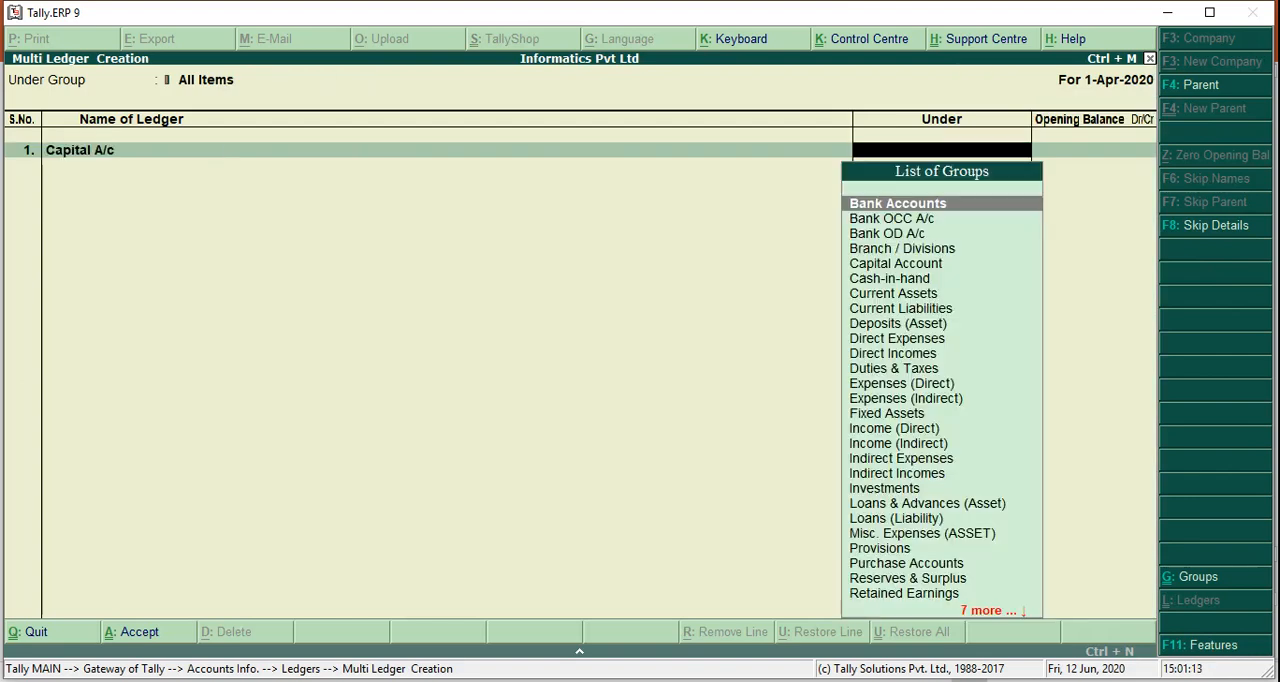
text(Capital)
key(Return)
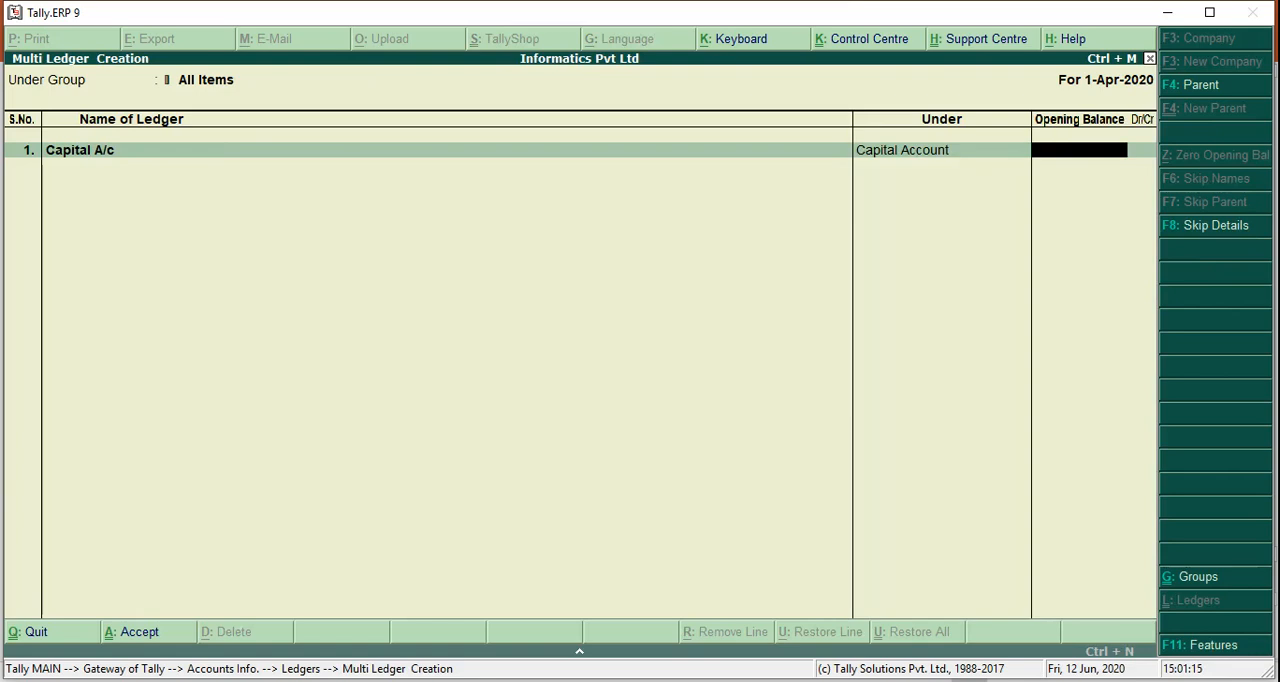
key(Return)
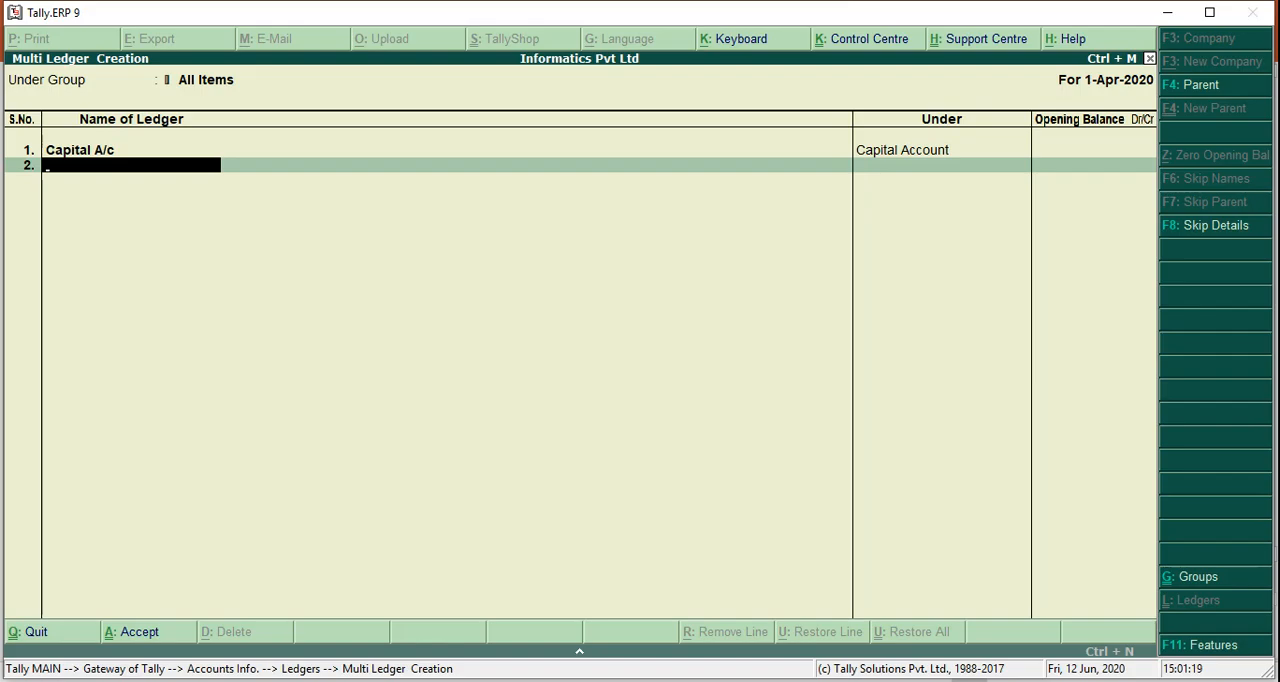
Add a second ledger named HDFC Bak A/c under the Bank Accounts group with no opening balance
text(HDFC Bak A/c)
key(Return)
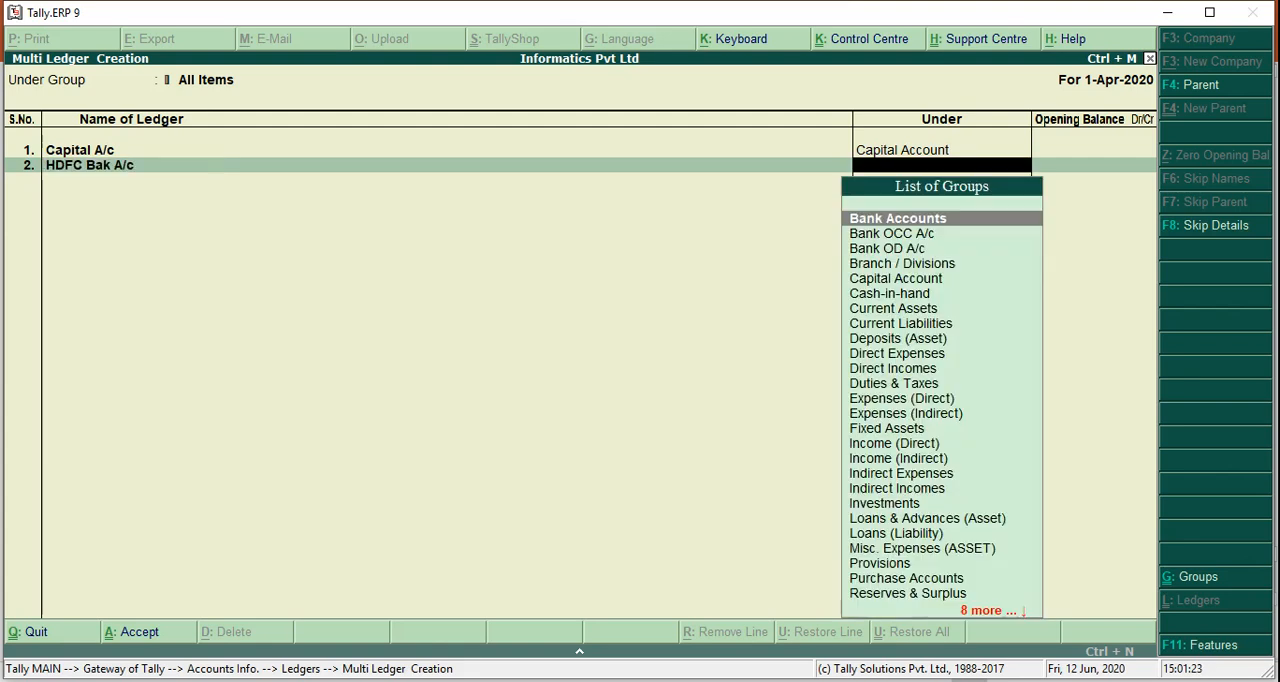
text(Bank)
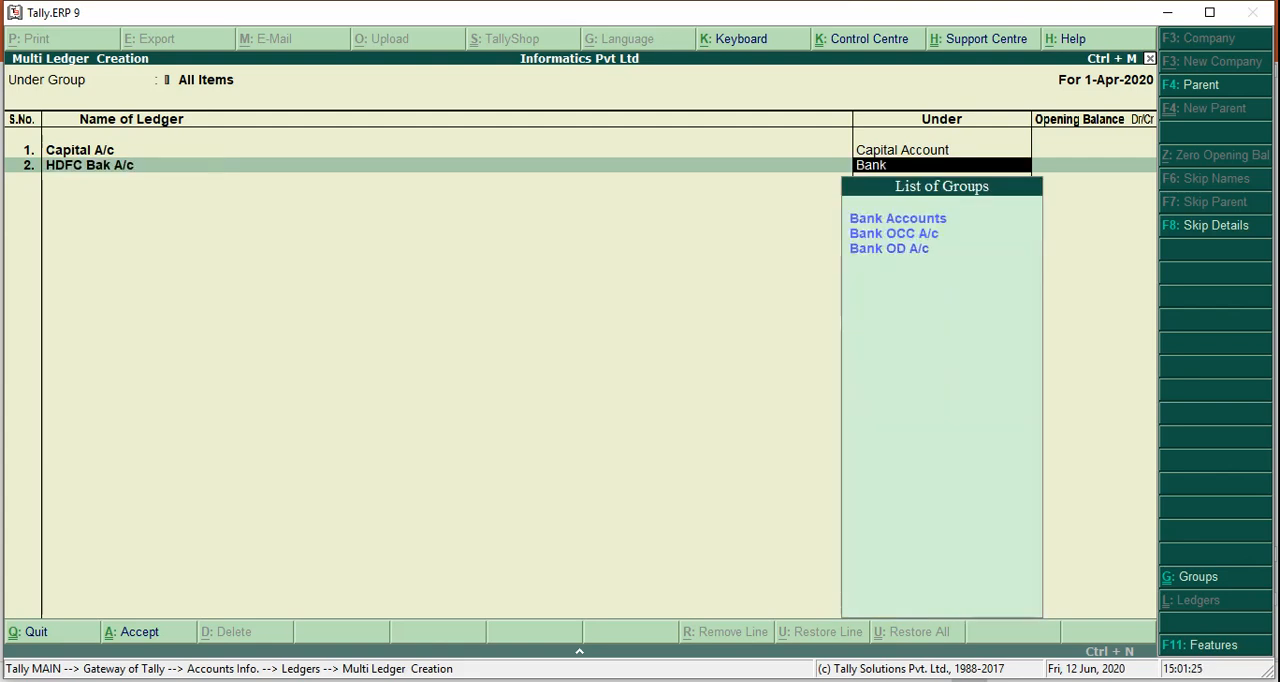
key(Return)
key(Return)
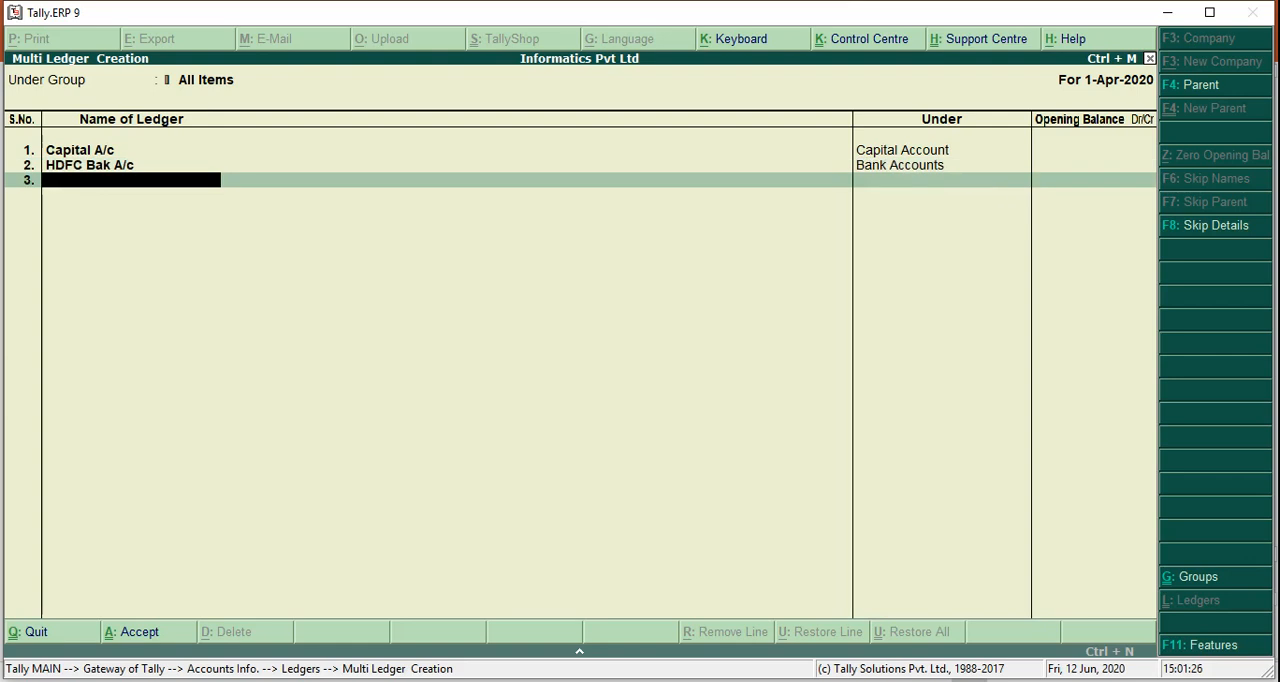
Consult the transaction list in PowerPoint and add a Furniture A/c ledger under Fixed Assets in Tally.ERP 9, with no opening balance
key(alt+Tab)
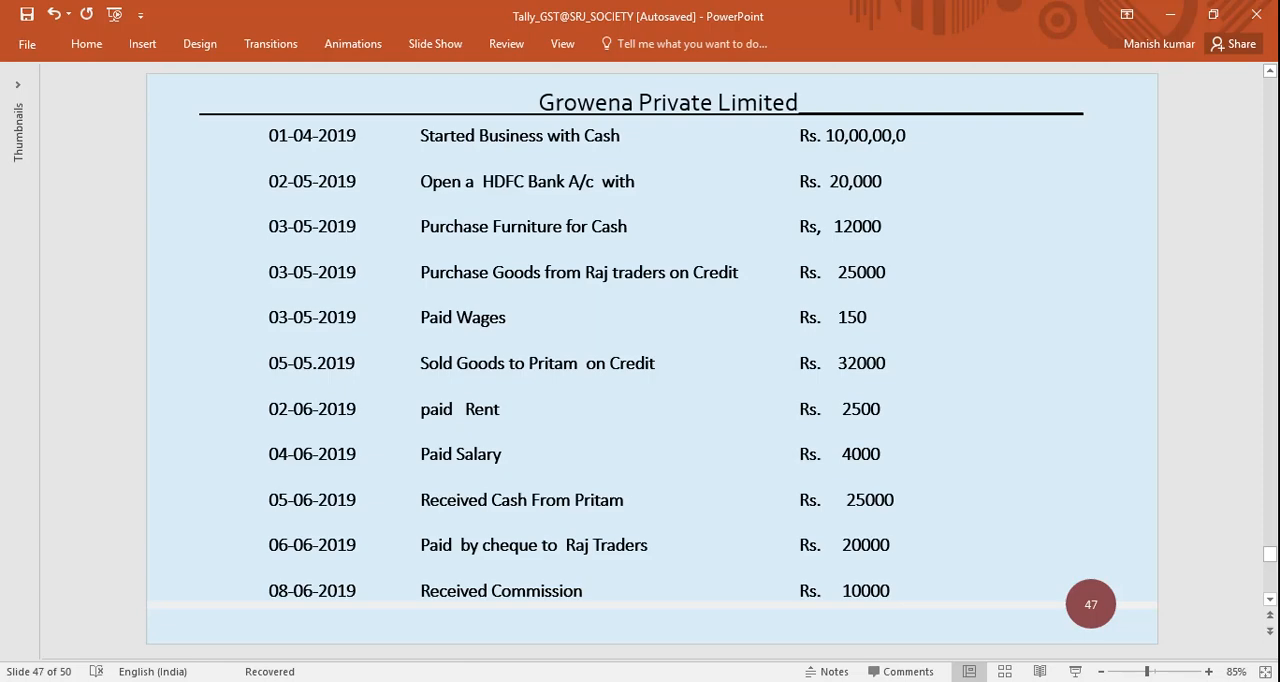
key(alt+Tab)
text(Fu)
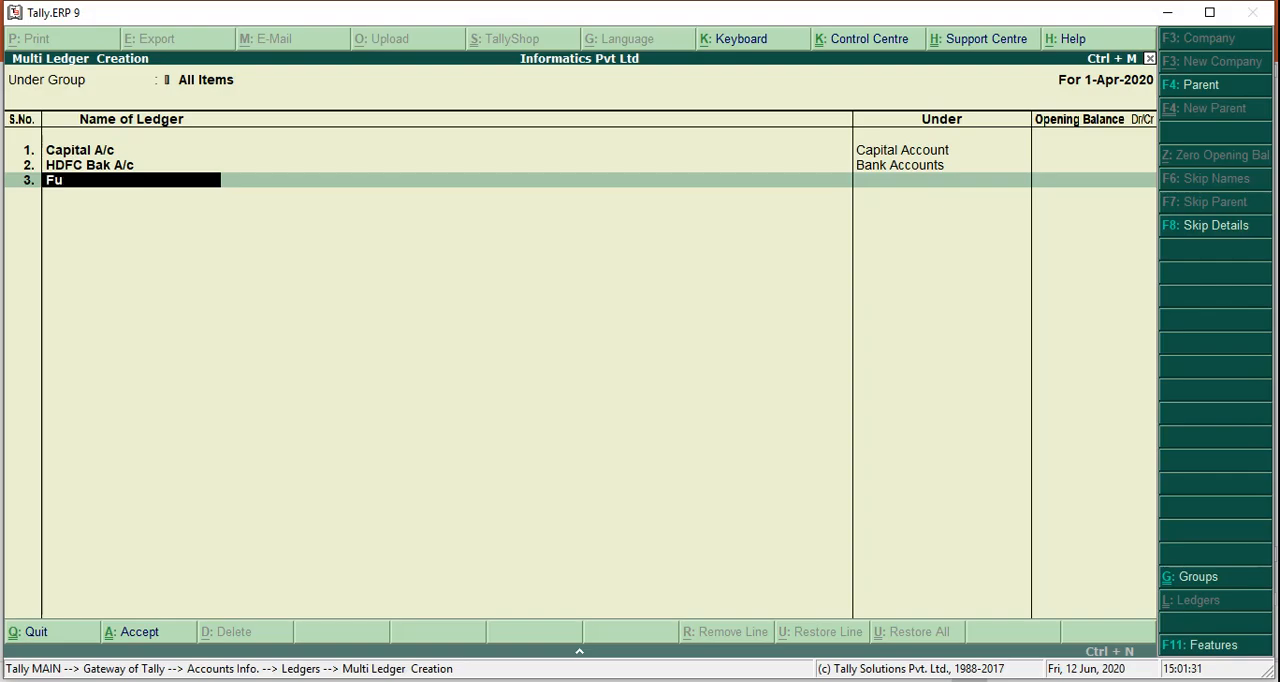
text(rniture A/c)
key(Return)
text(Fixed Assets)
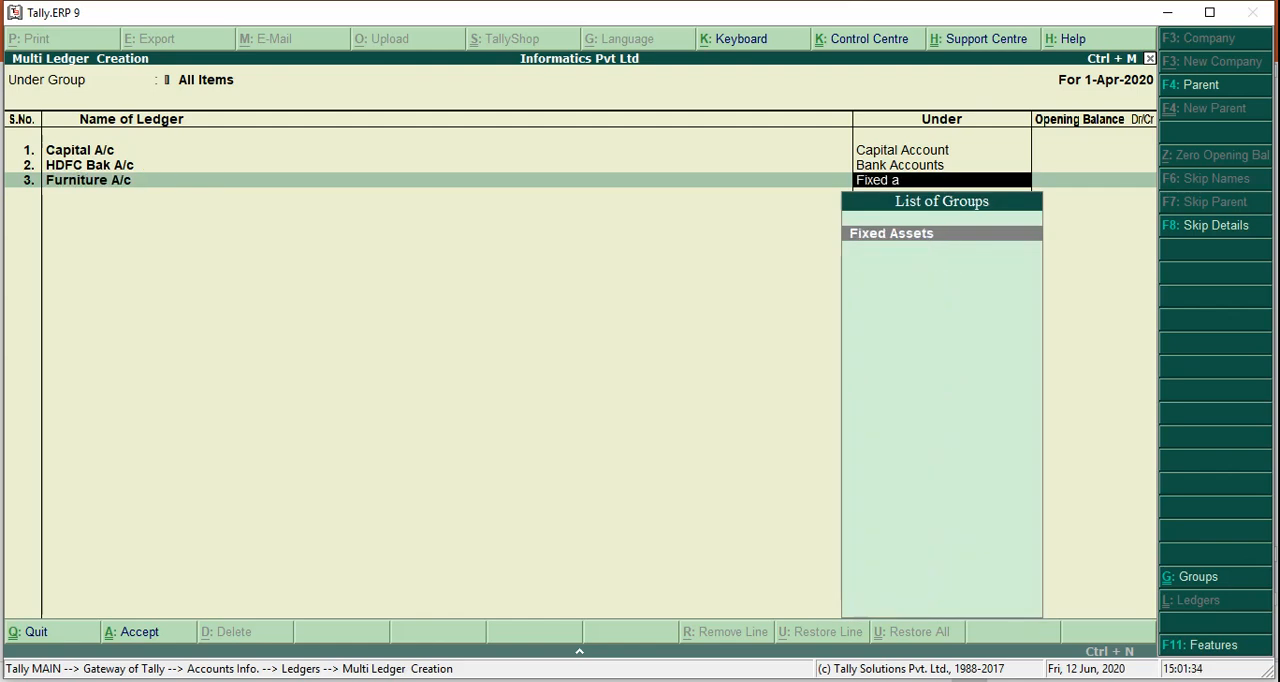
key(Return)
key(Return)
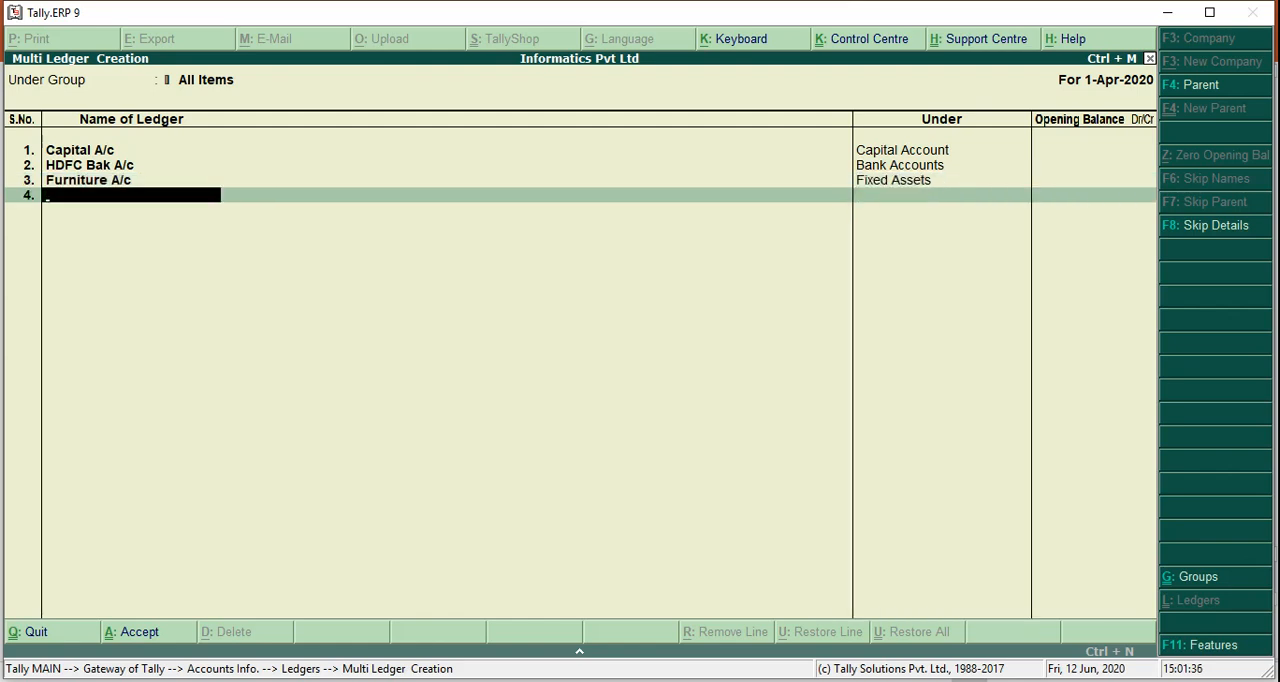
Consult the transaction list in PowerPoint and add a Purchase A/c ledger under Purchase Accounts in Tally.ERP 9, with no opening balance
key(alt+Tab)
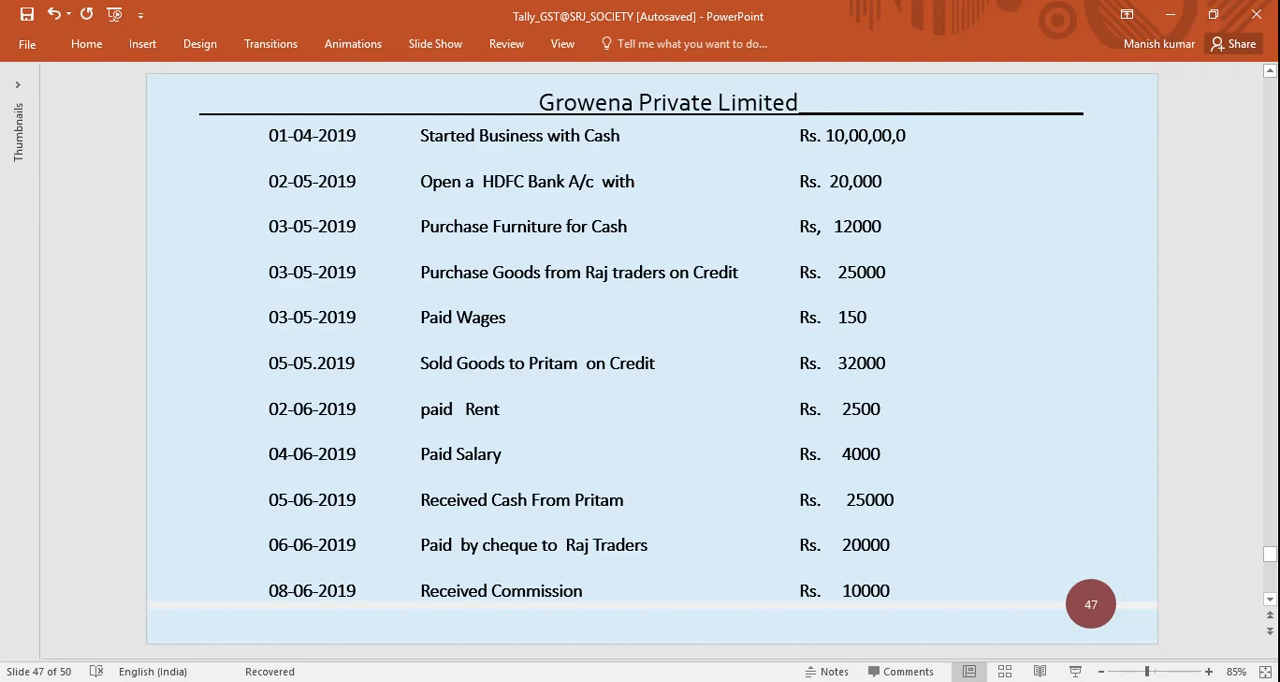
key(alt+Tab)
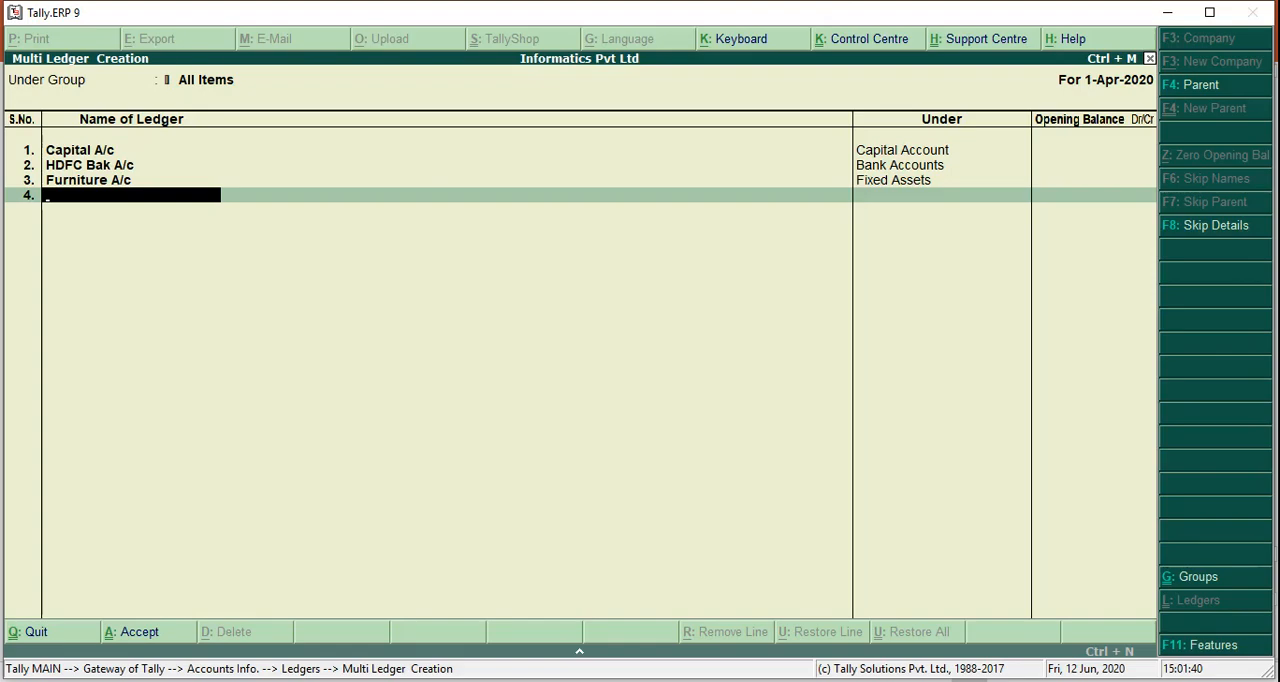
text(Purchase A/c)
key(Return)
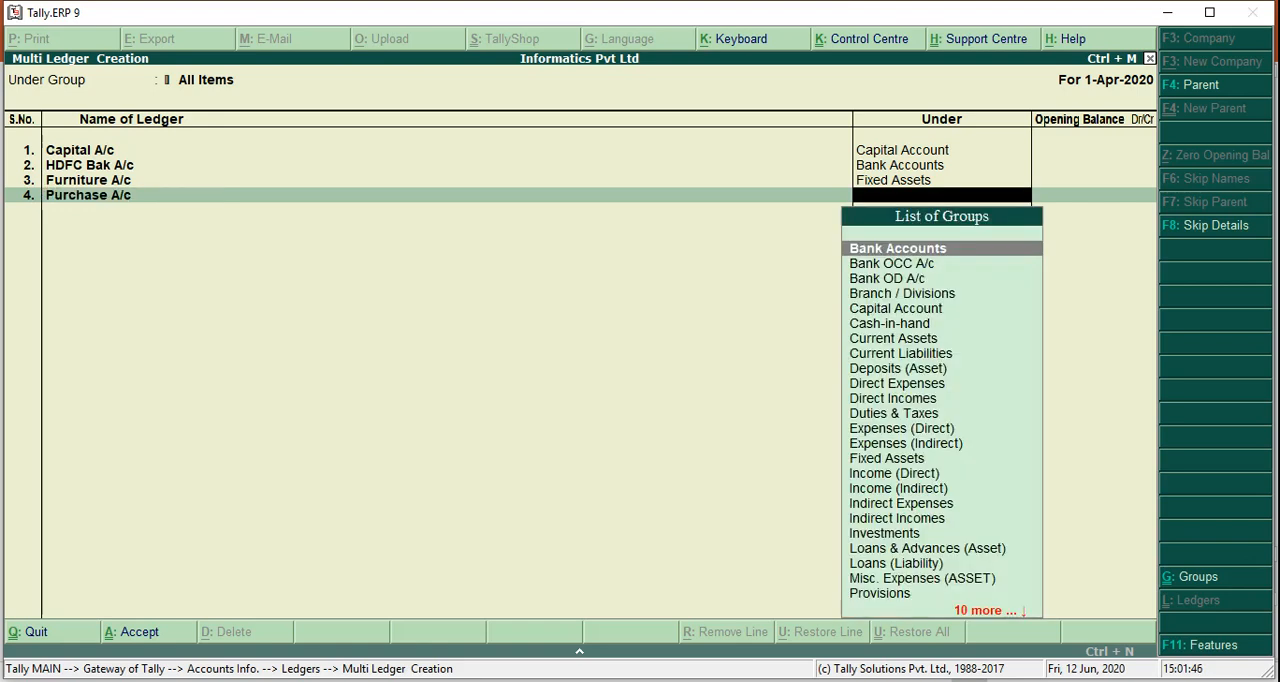
text(Purcha)
key(Return)
Add a ledger named Raj Traders A/c under the Sundry Creditors group, leaving its opening balance empty
key(Return)
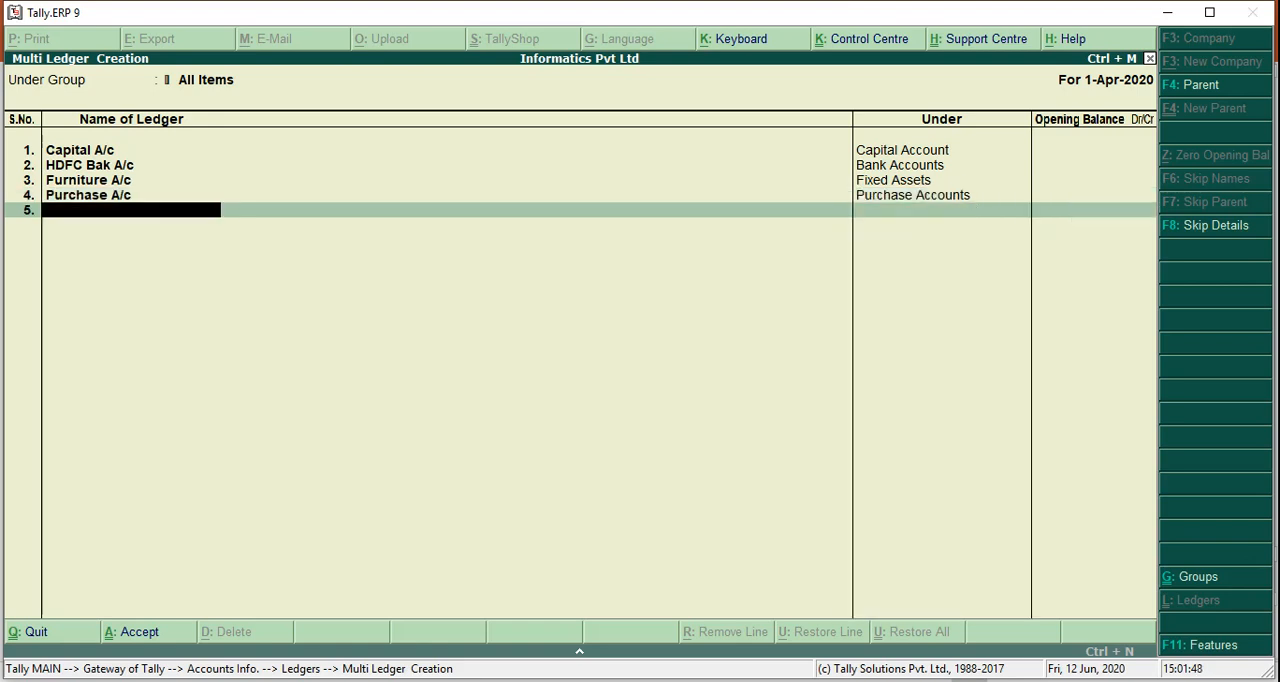
text(Raj Trat)
key(BackSpace)
text(ders A/c)
key(Return)
text(Sundry)
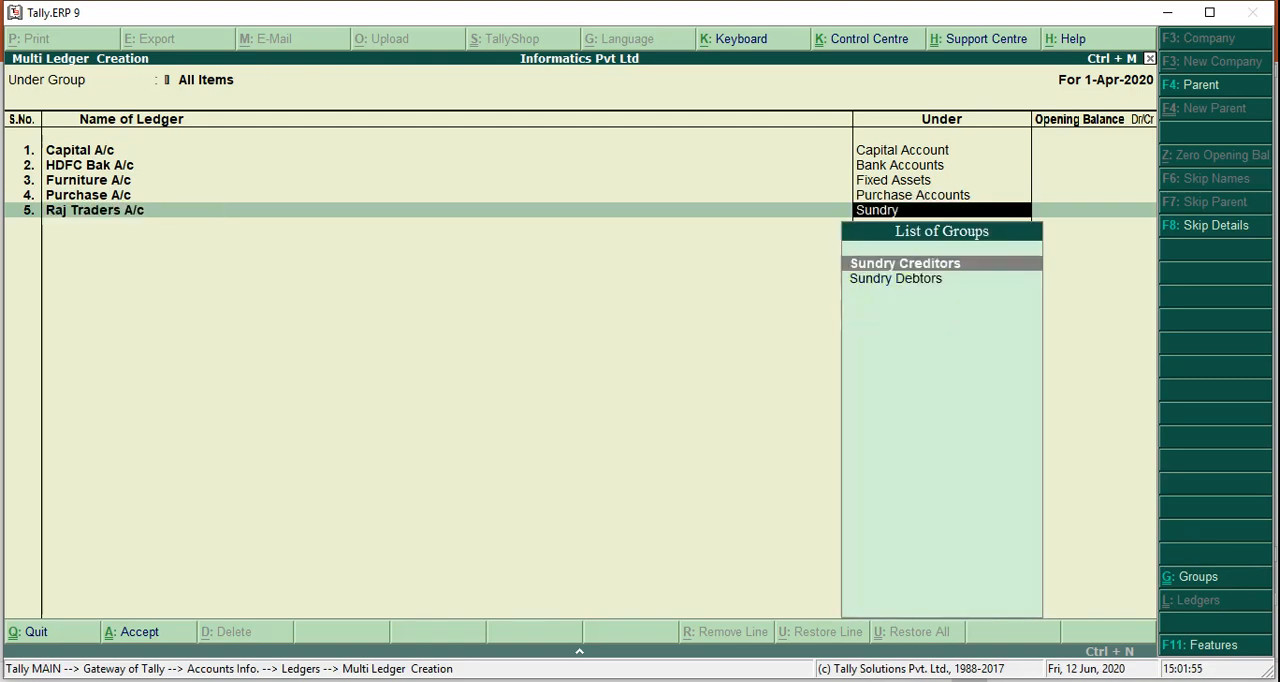
key(Return)
key(Return)
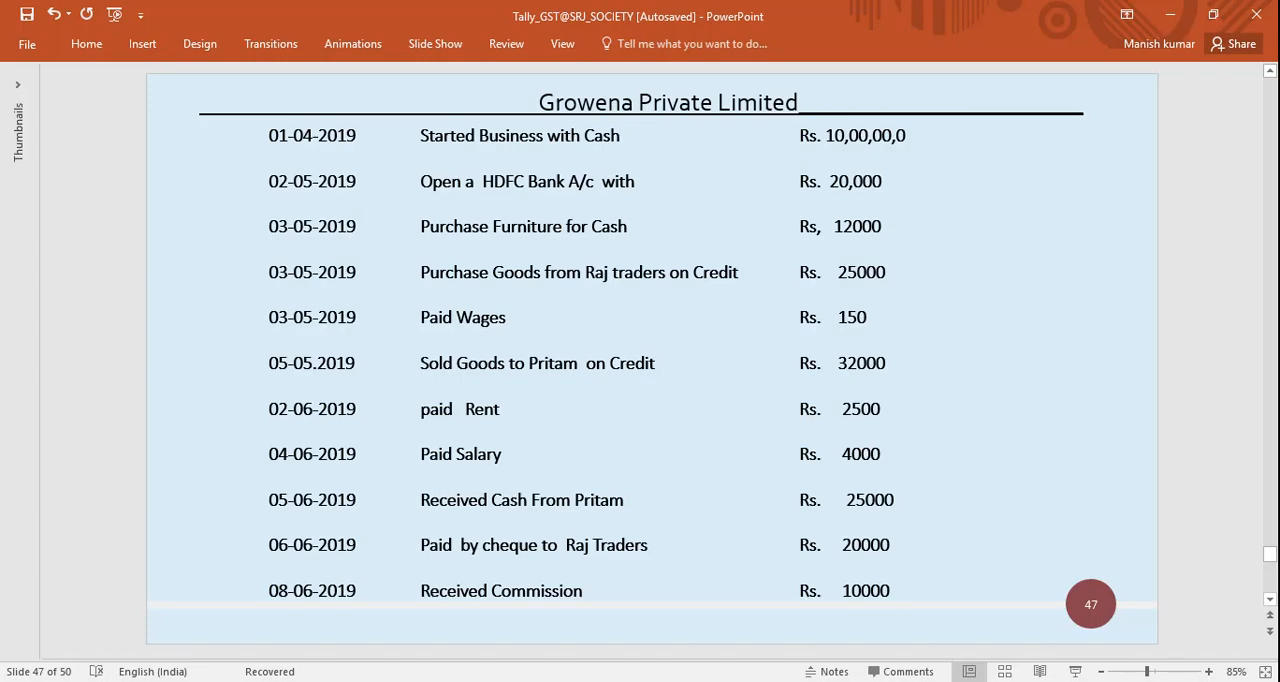
Add a Wages A/c ledger under the Direct Expenses group with no opening balance
key(alt+Tab)
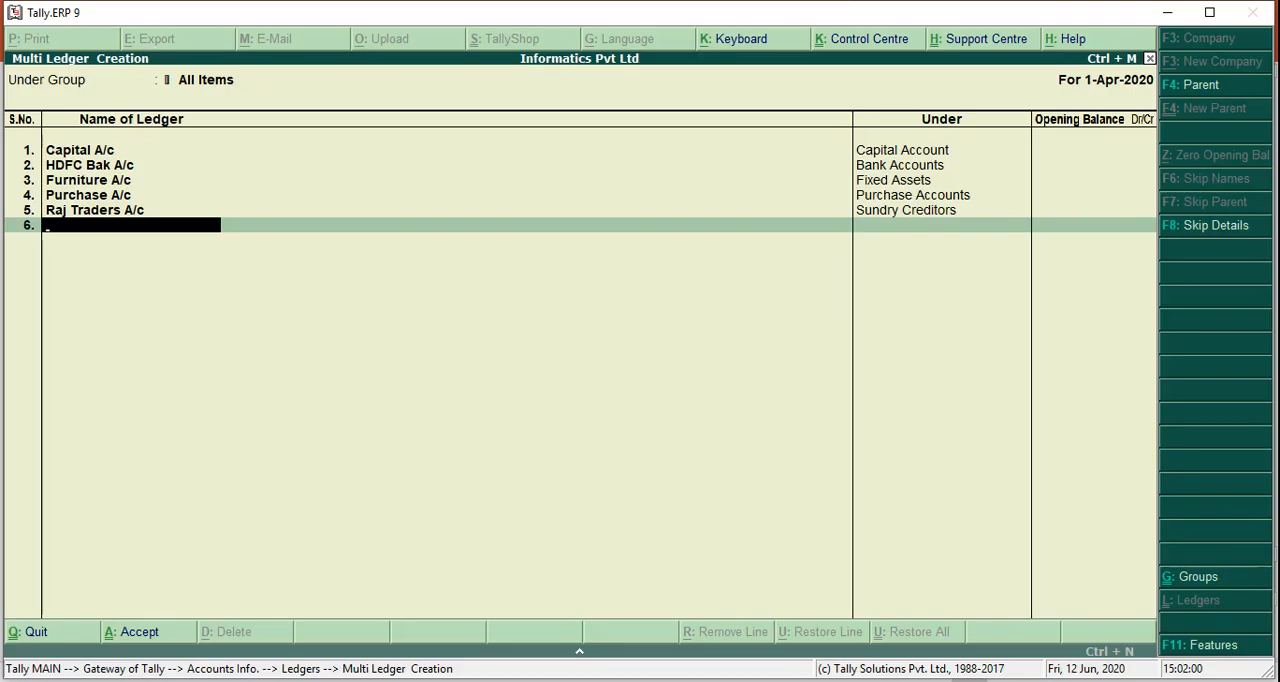
text(Wages A/c)
key(Return)
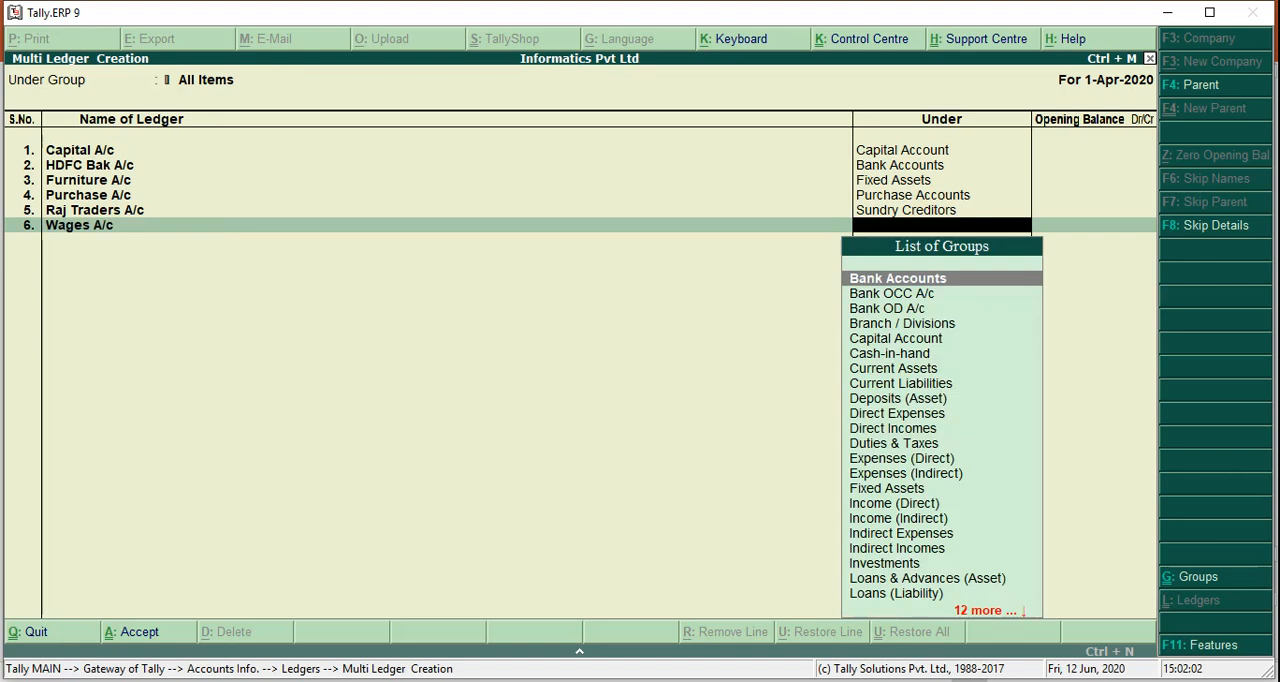
text(Direct Exp)
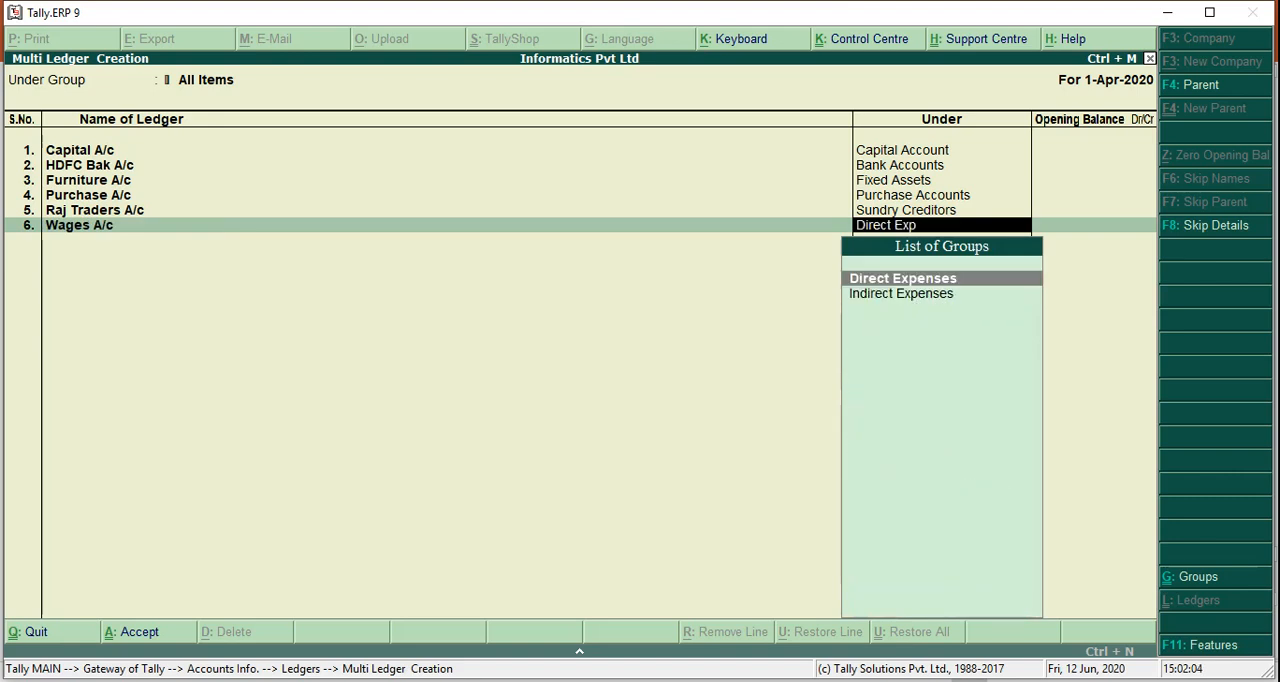
key(Return)
Add a Sales A/c ledger under the Sales Accounts group with no opening balance
key(Return)
text(Sales)
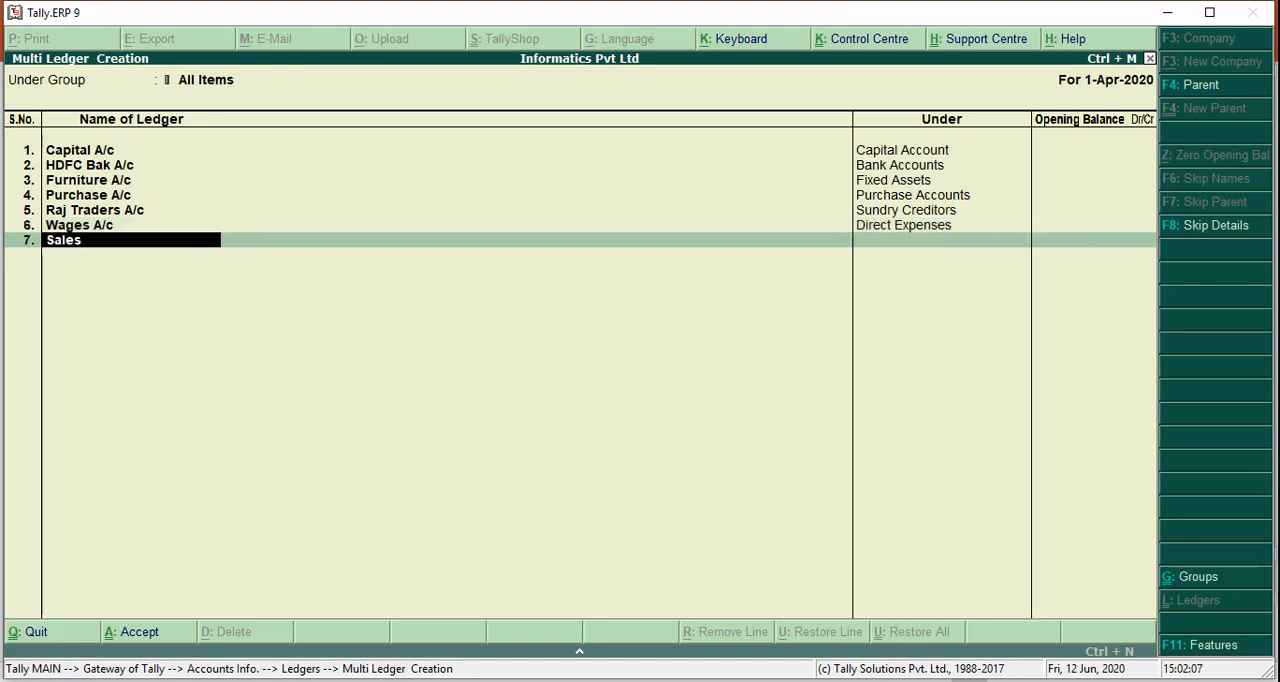
text( A/c)
key(Return)
text(Sales)
key(Return)
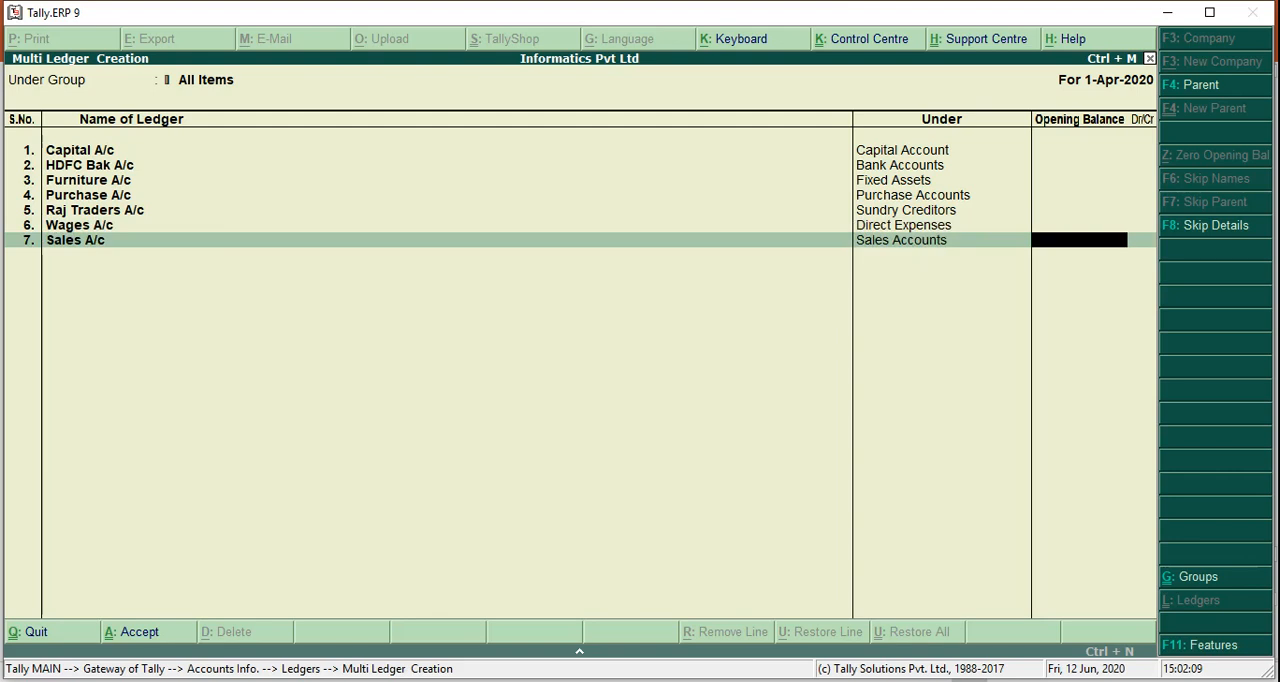
key(Return)
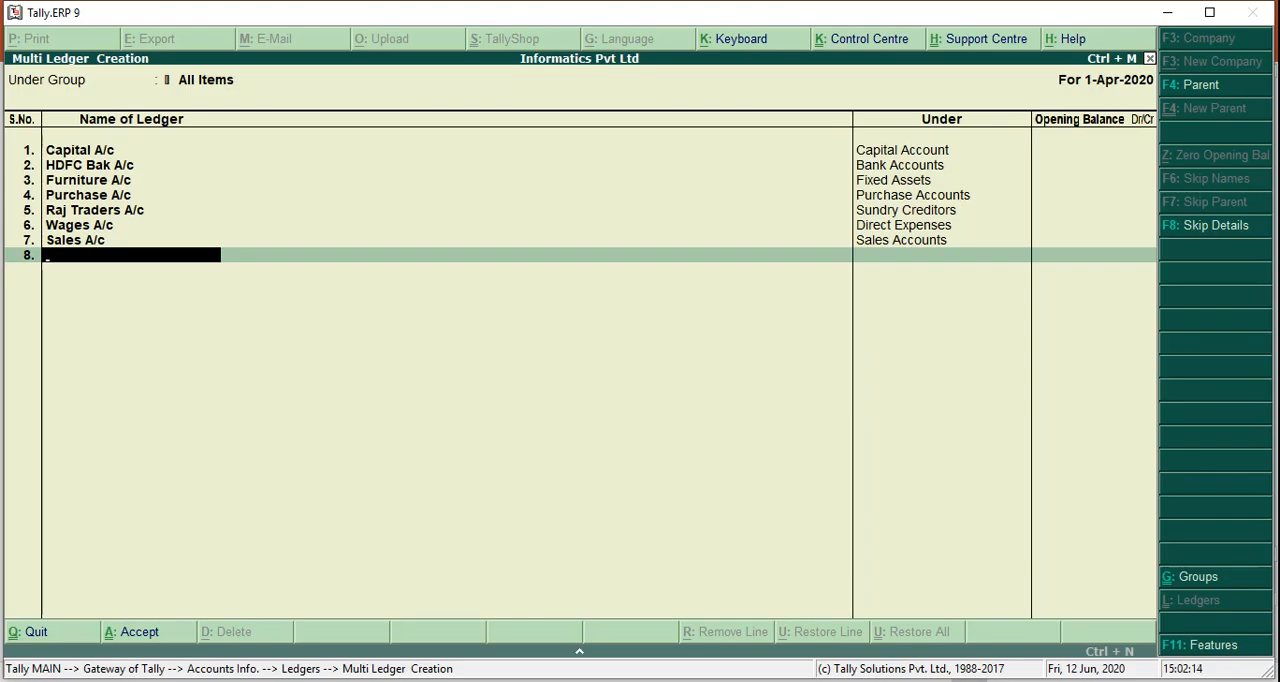
Add a ledger named after the credit customer, ending in A/c, under the Sundry Debtors group with no opening balance
text(Pritam A/c)
key(Return)
text(Sundry Deb)
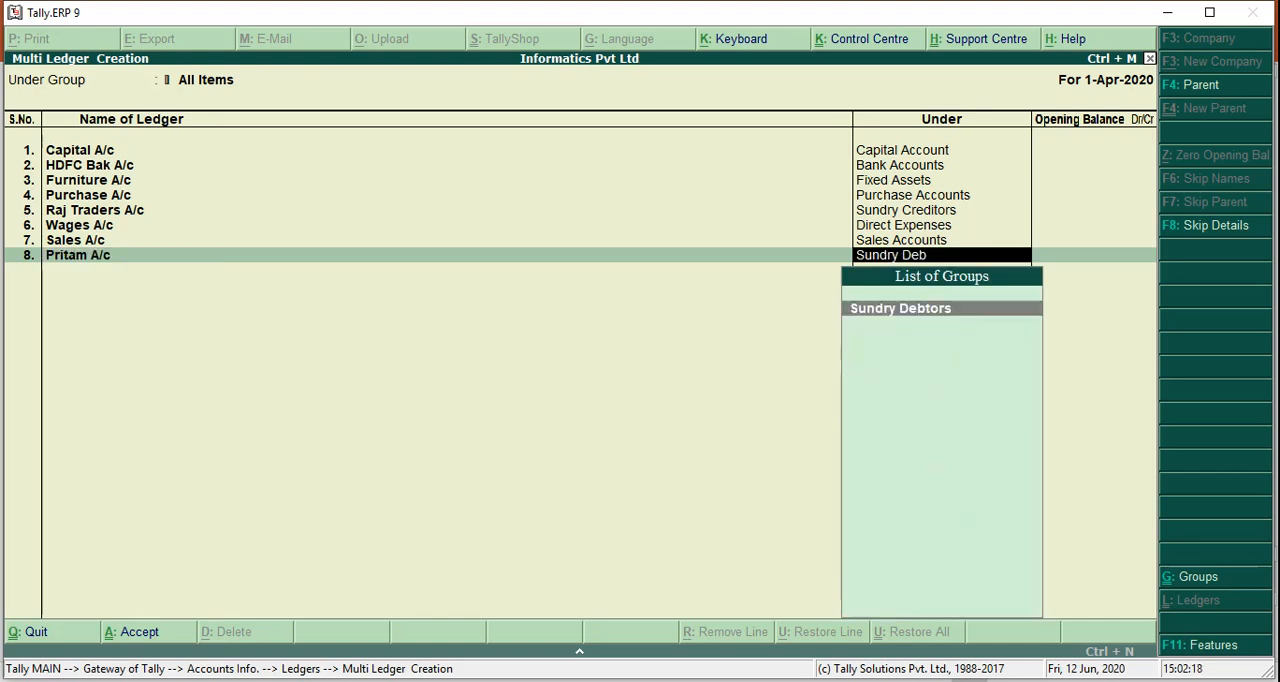
key(Return)
Add a Salary A/c ledger under the Indirect Expenses group, leaving the opening balance empty
key(Return)
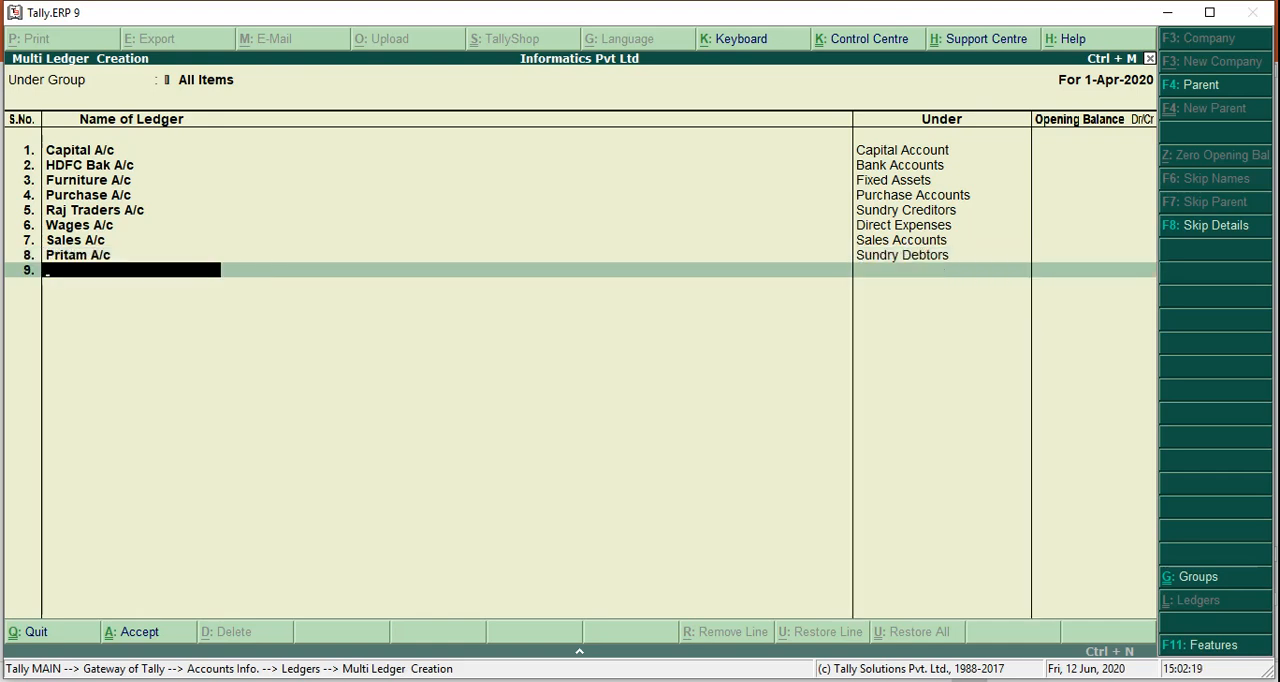
text(Salary a/c)
key(Return)
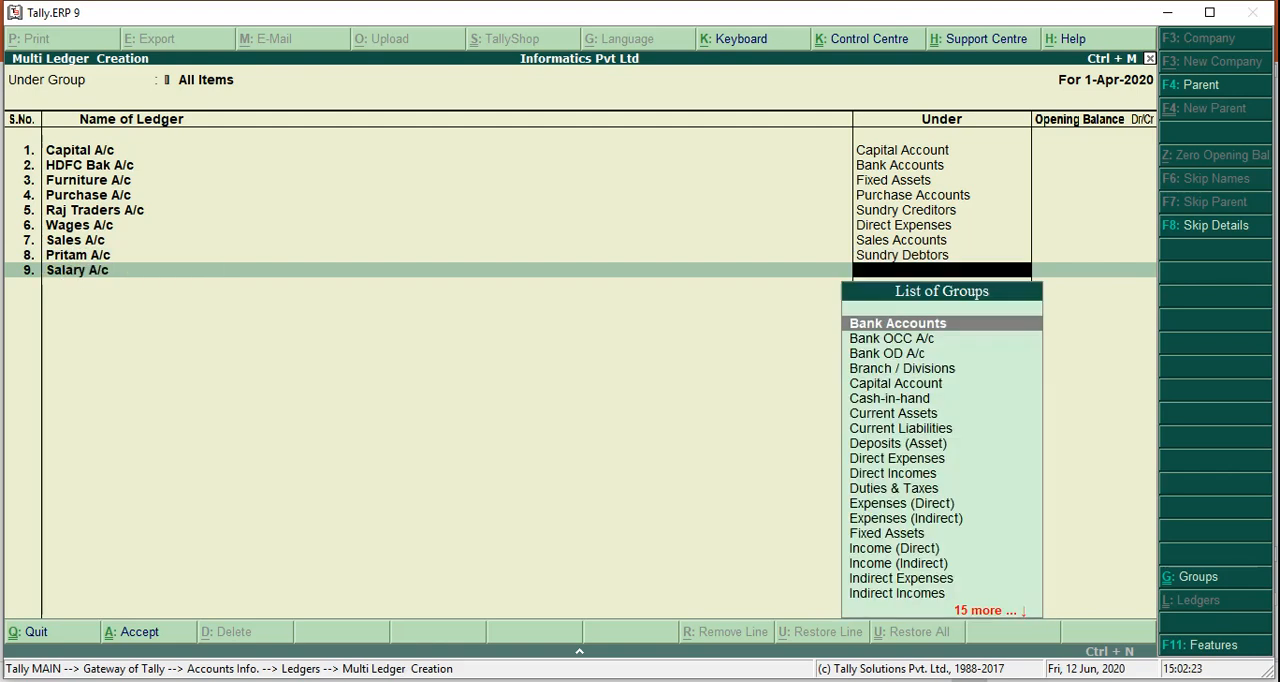
text(Indirect)
key(Return)
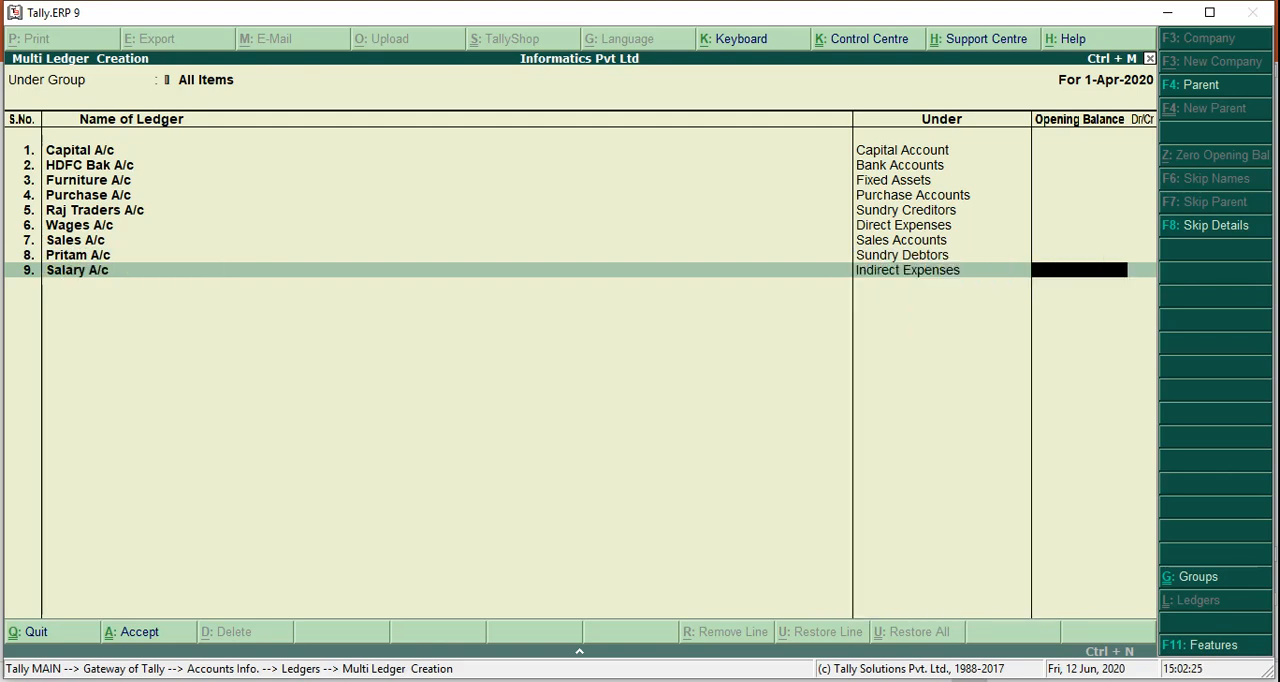
Add a Rent A/c ledger under the Indirect Expenses group with no opening balance
key(Return)
text(Rent a/c)
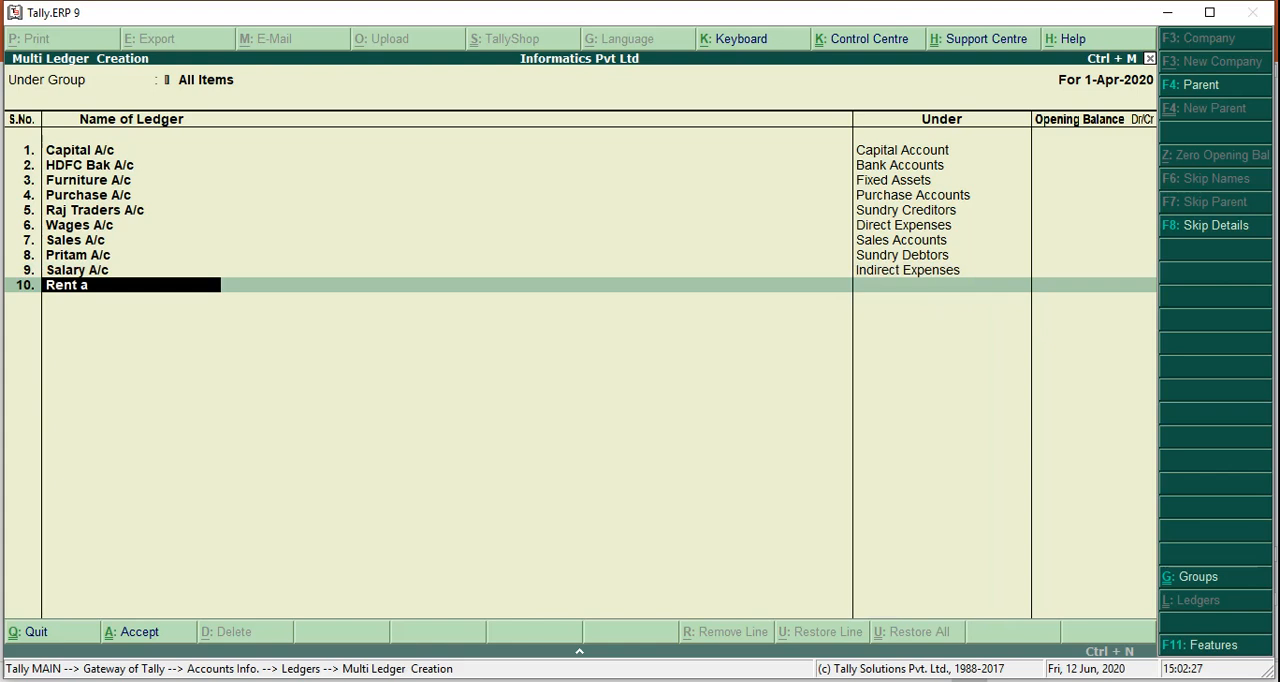
key(Return)
text(Indirect Exp)
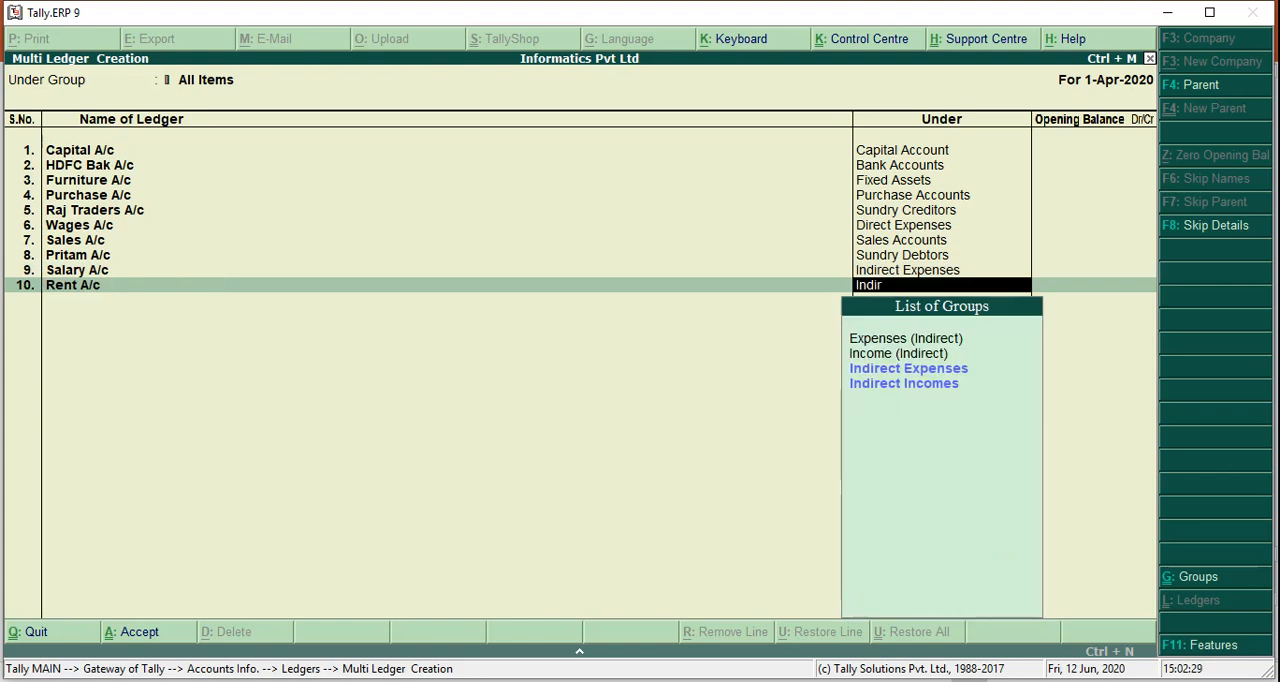
key(Return)
key(Return)
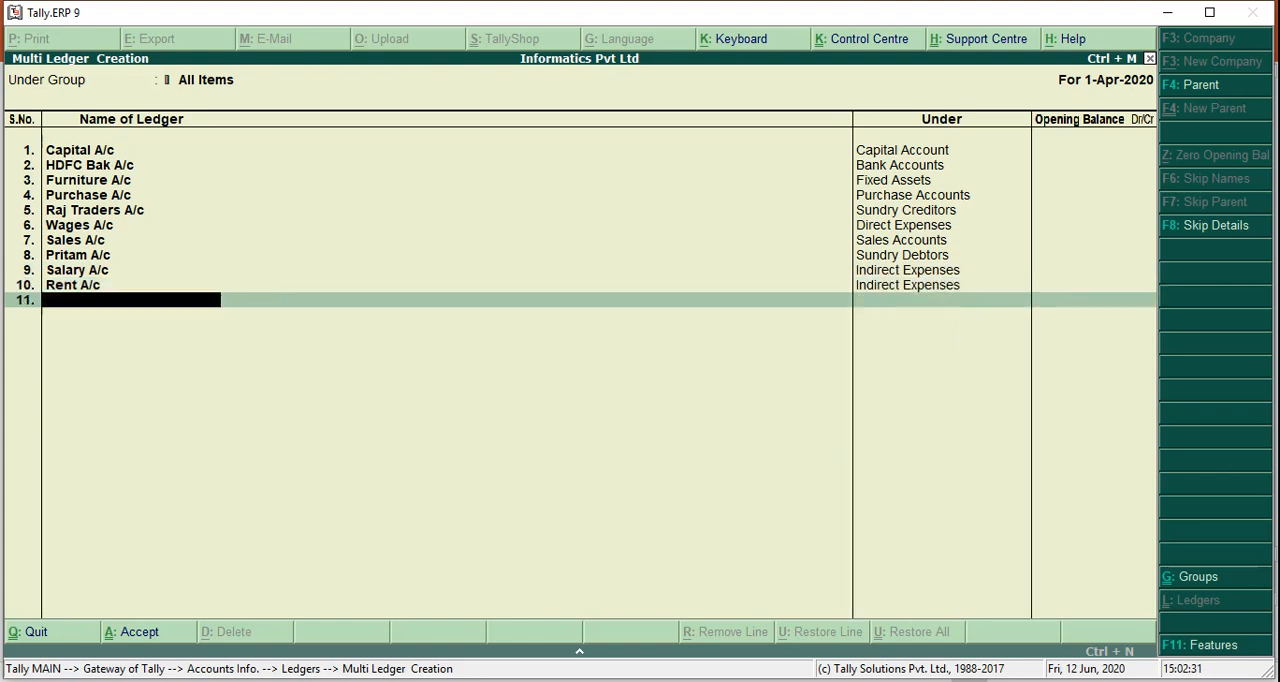
key(alt+Tab)
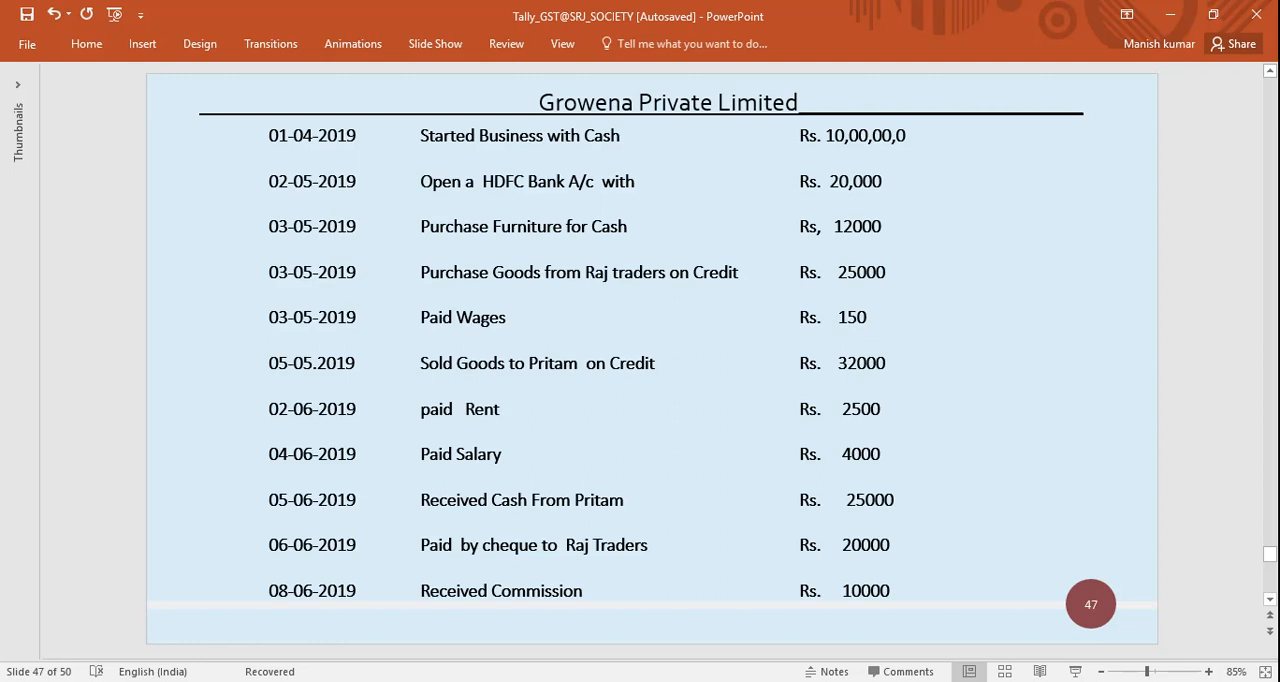
key(alt+Tab)
text(Co)
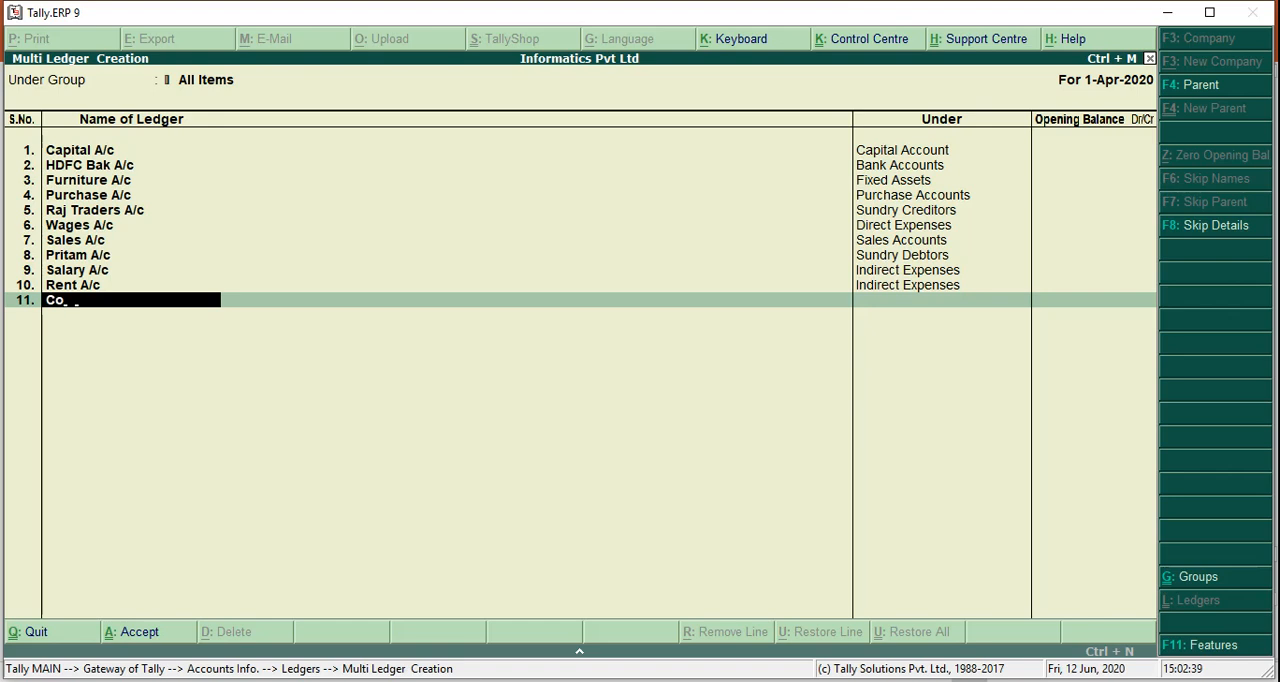
text(mmission Received)
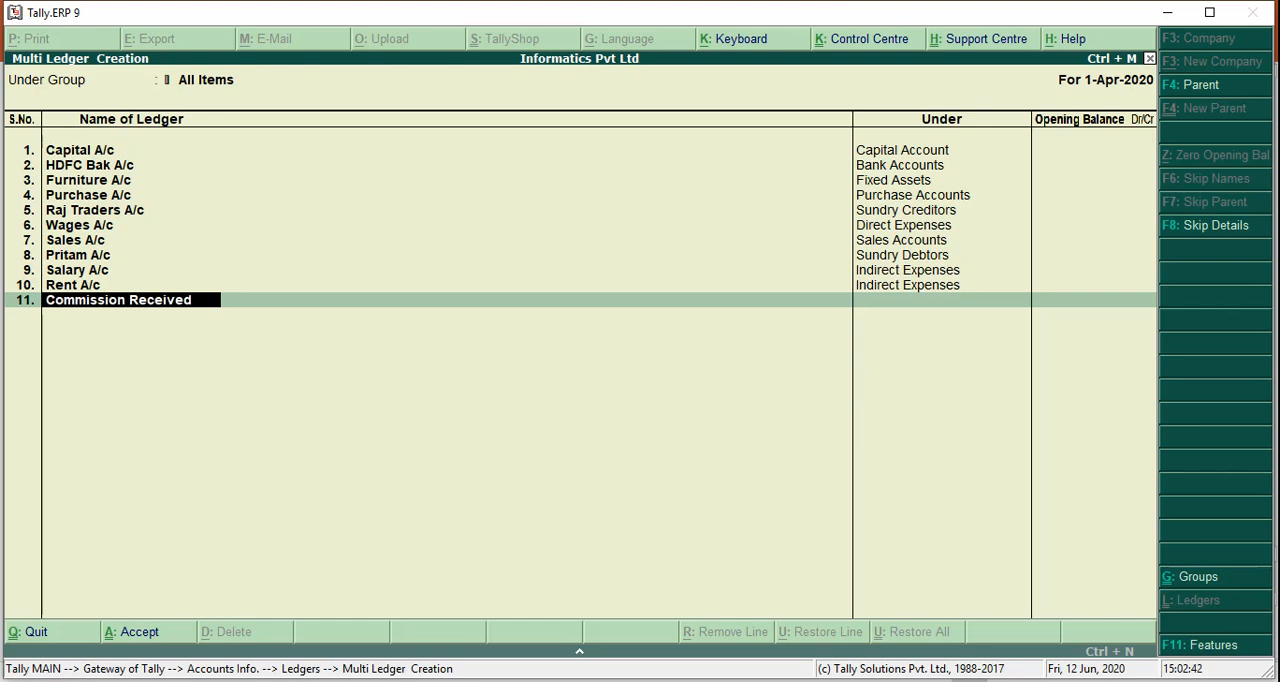
key(Return)
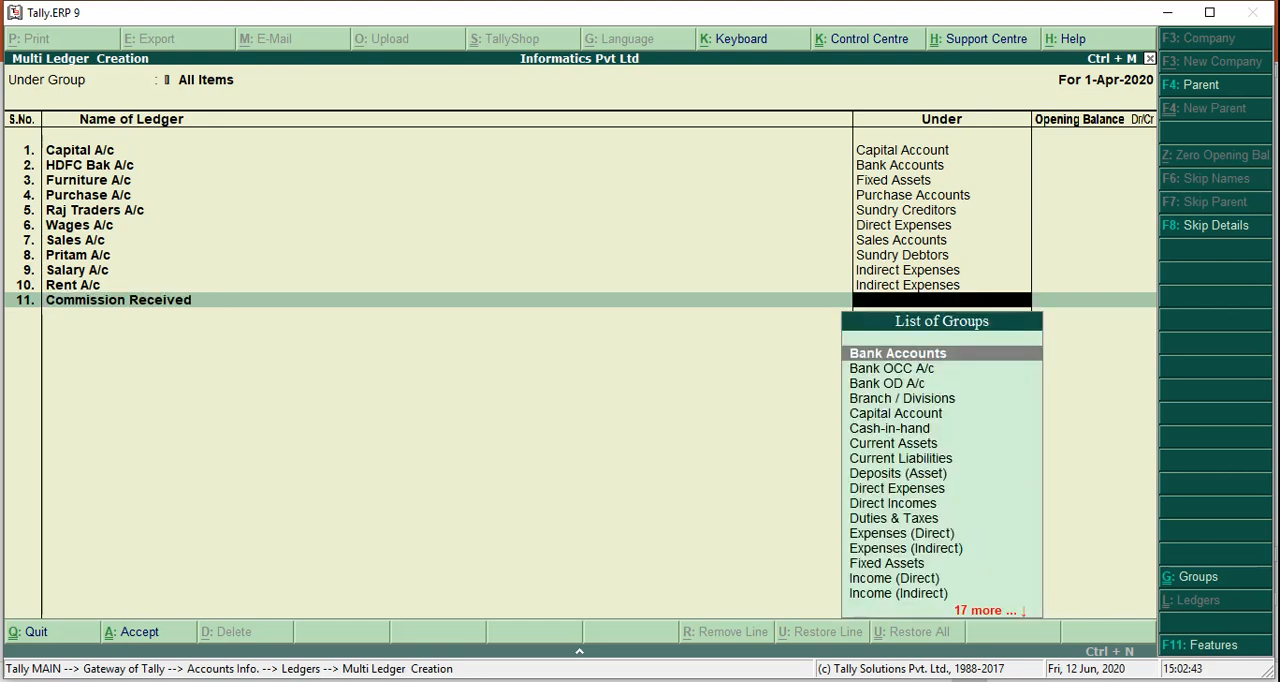
key(BackSpace)
text(a/)
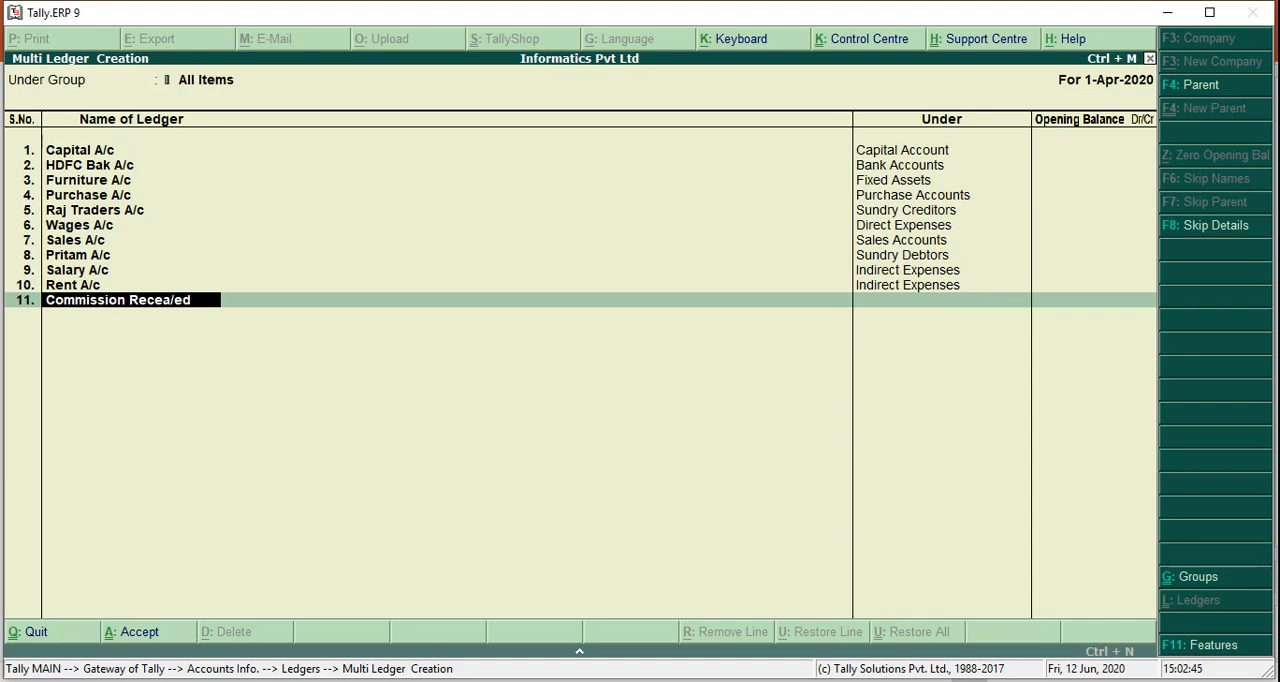
text(c)
key(Return)
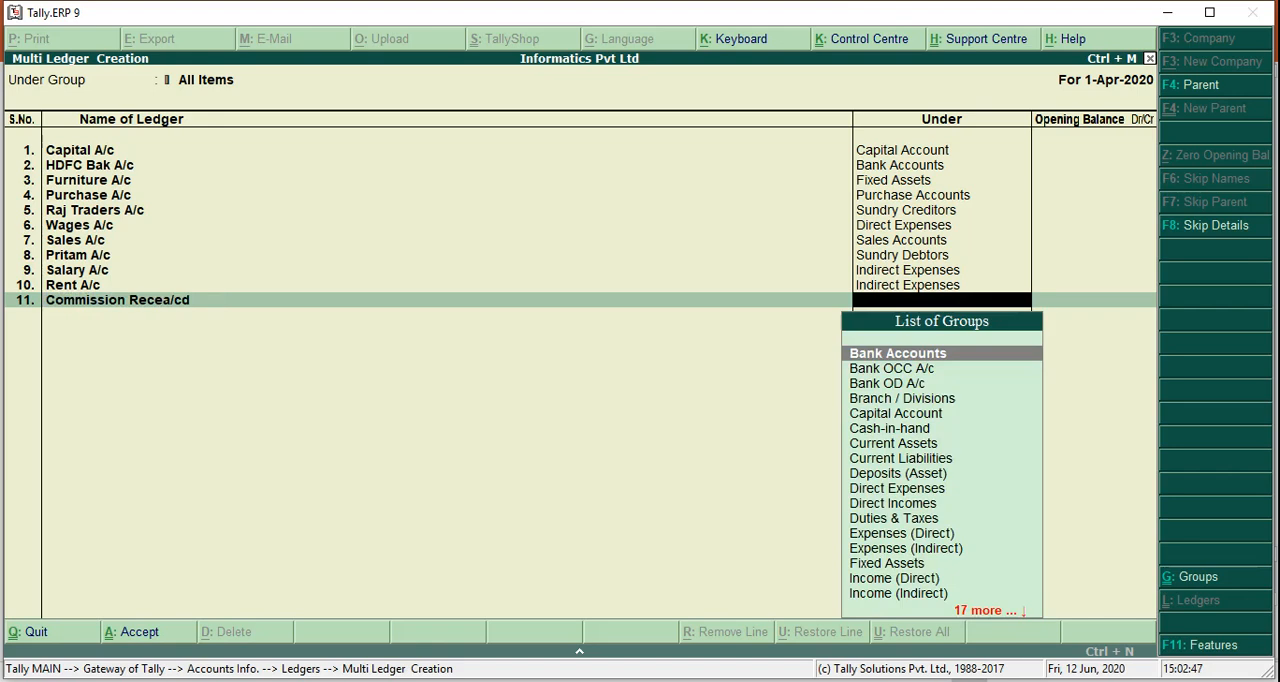
Name the eleventh ledger Commission Recd A/c and place it under Indirect Incomes with no opening balance
key(BackSpace)
text(Commiss)
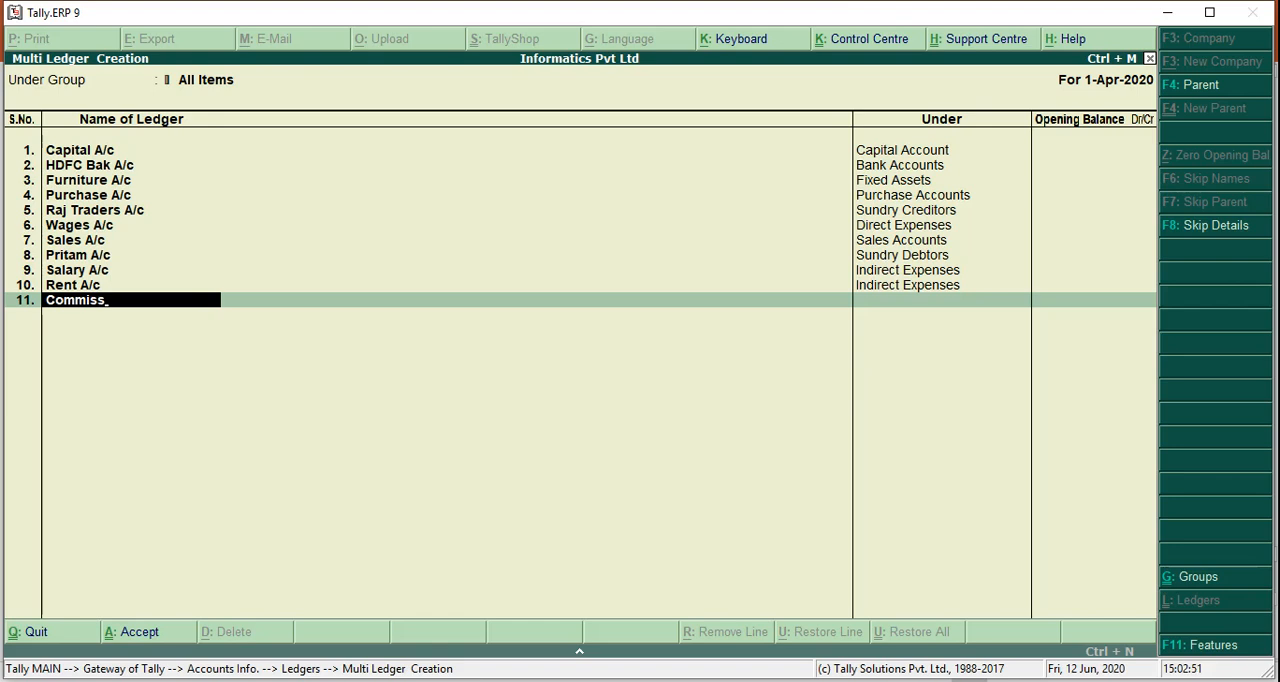
text(ion Recd A/c)
key(Return)
text(I)
text(ct E,)
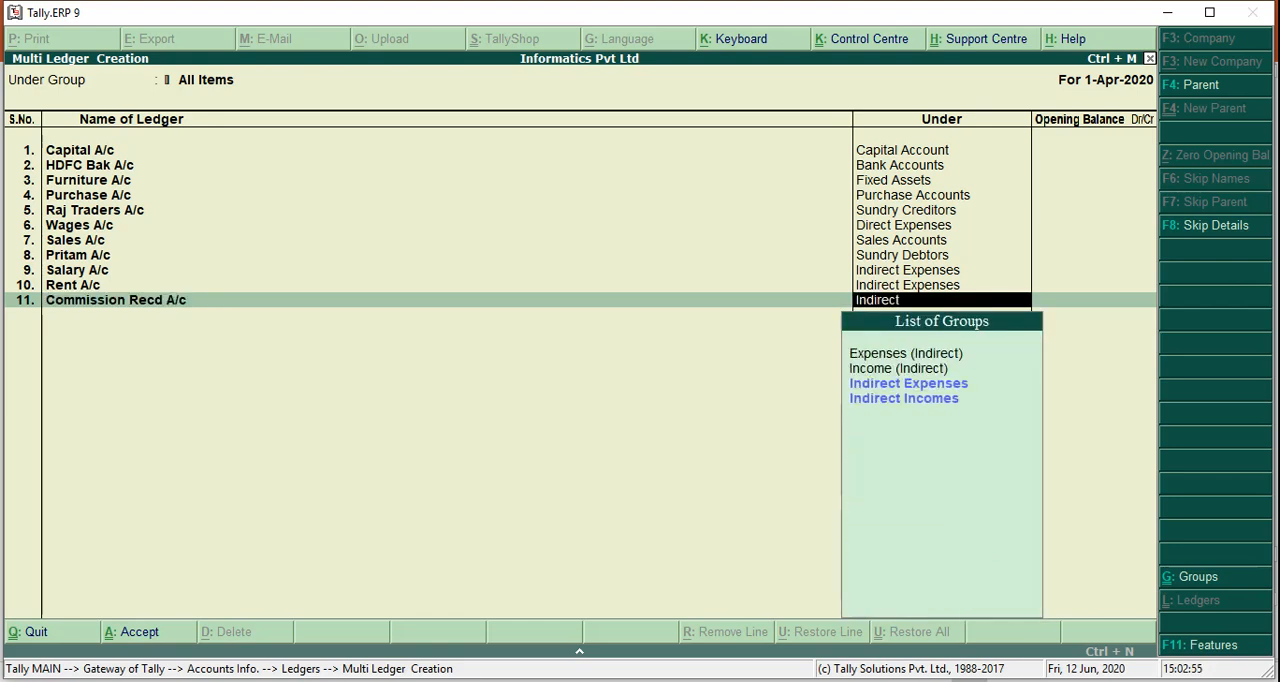
key(BackSpace)
key(BackSpace)
text(inc)
key(Return)
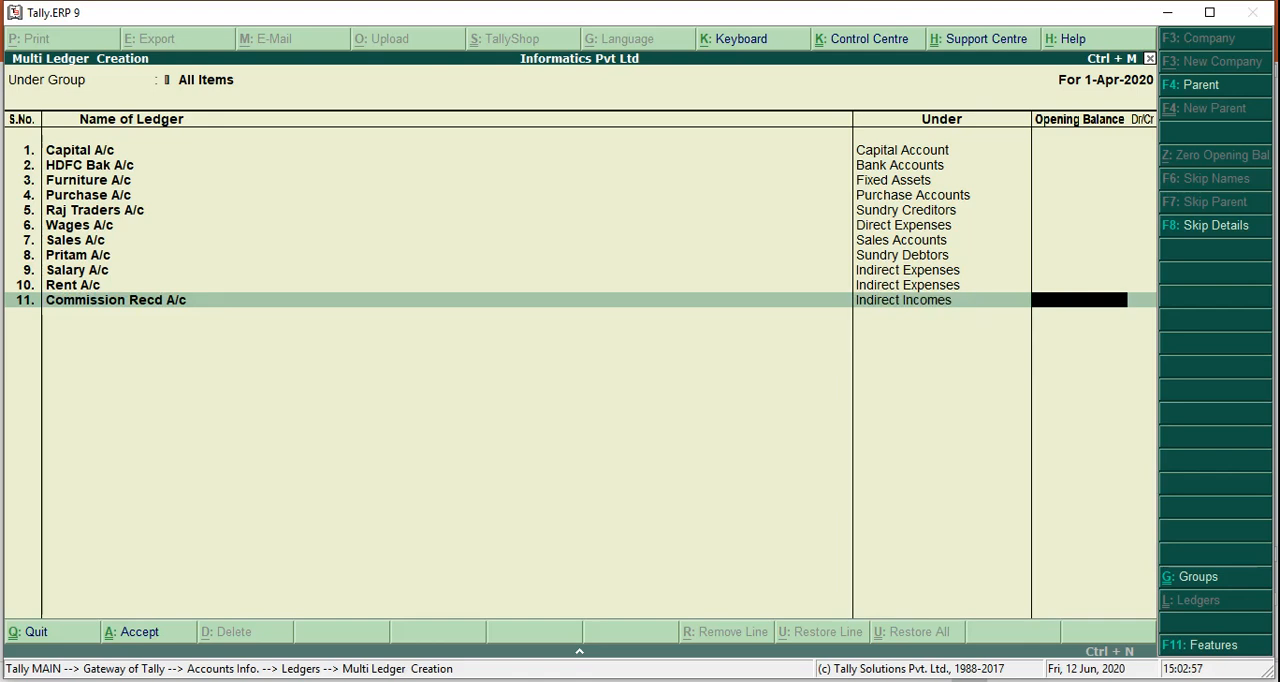
key(Return)
key(Return)
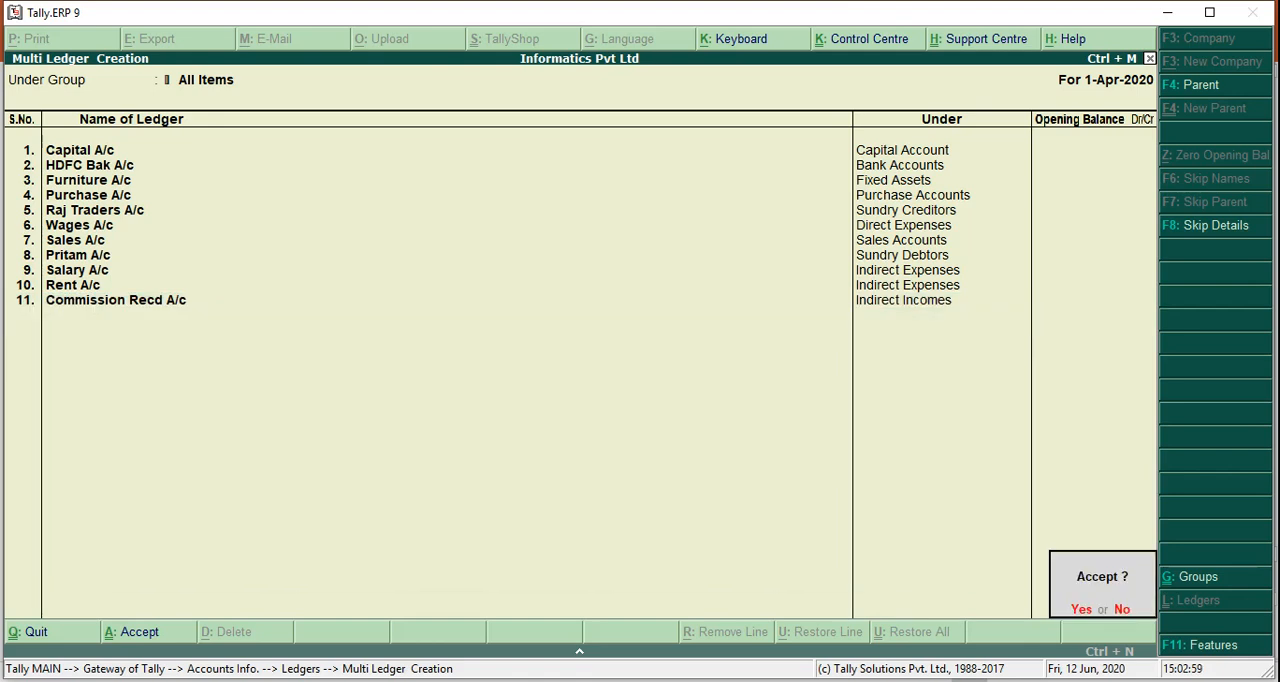
Finish the ledger list, accept the new ledgers, and return to the Gateway of Tally
key(y)
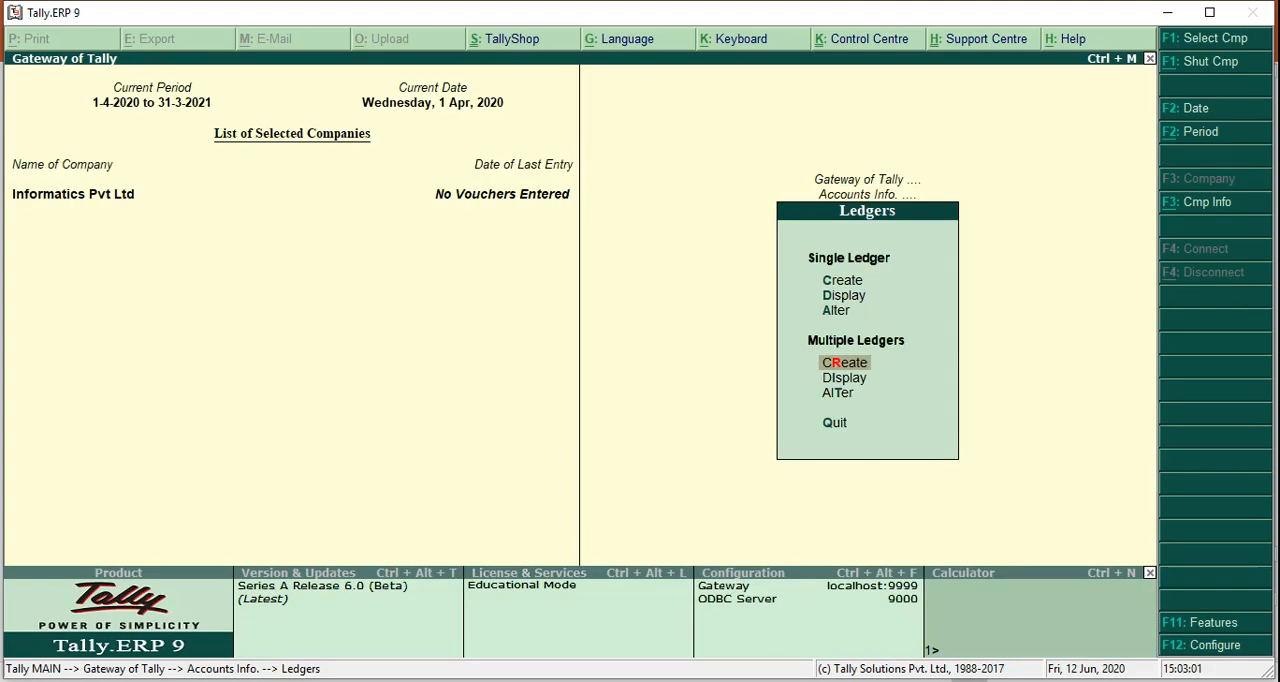
key(Escape)
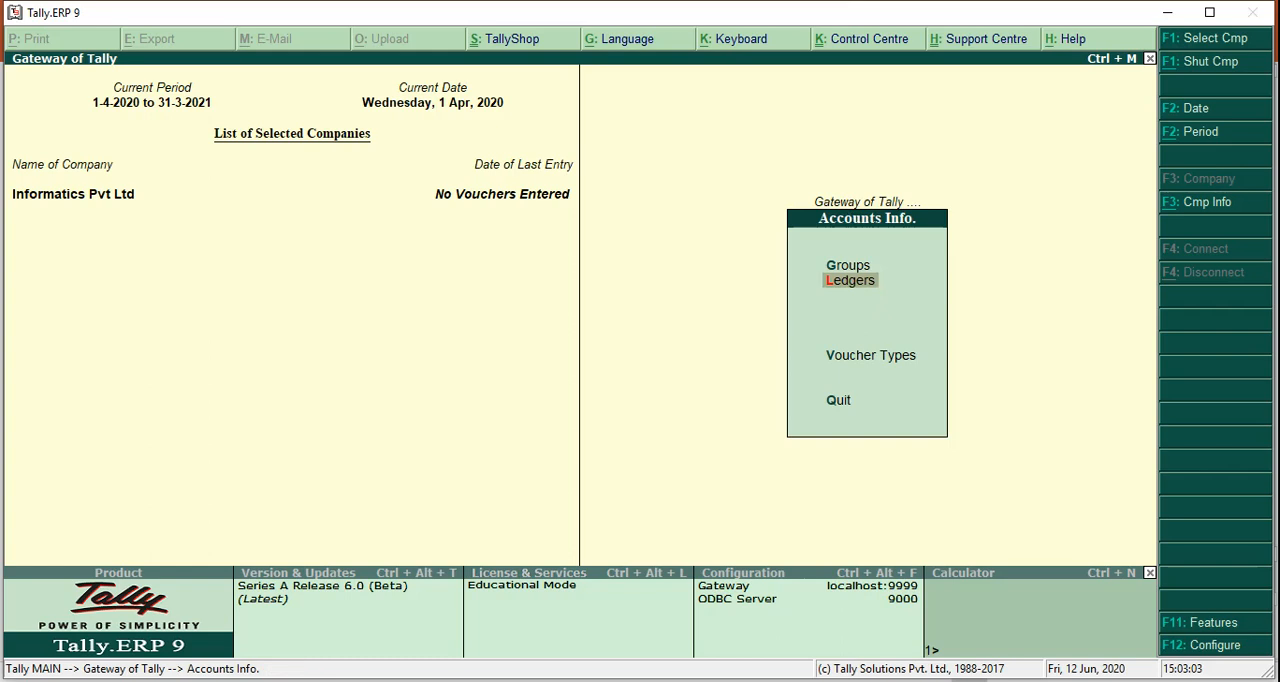
key(Escape)
Start a receipt accounting voucher crediting Capital A/c with 10,00,000, checking the amount on the PowerPoint transactions slide
key(Down)
key(Down)
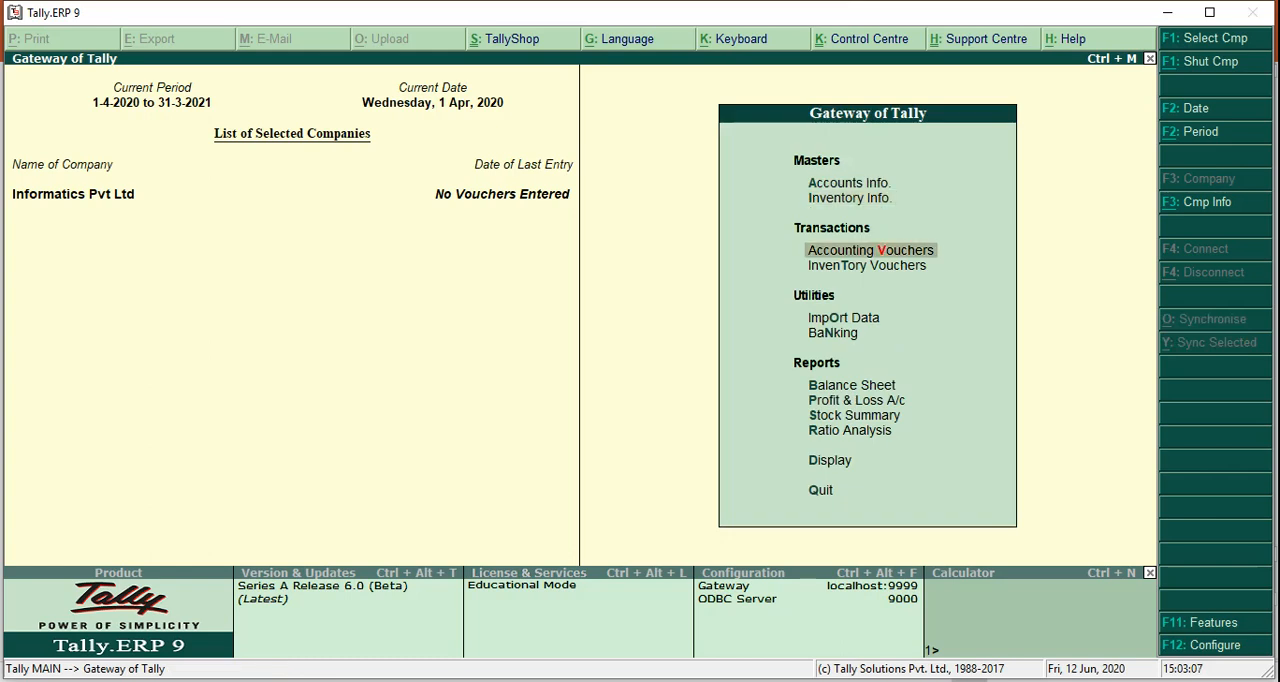
key(Return)
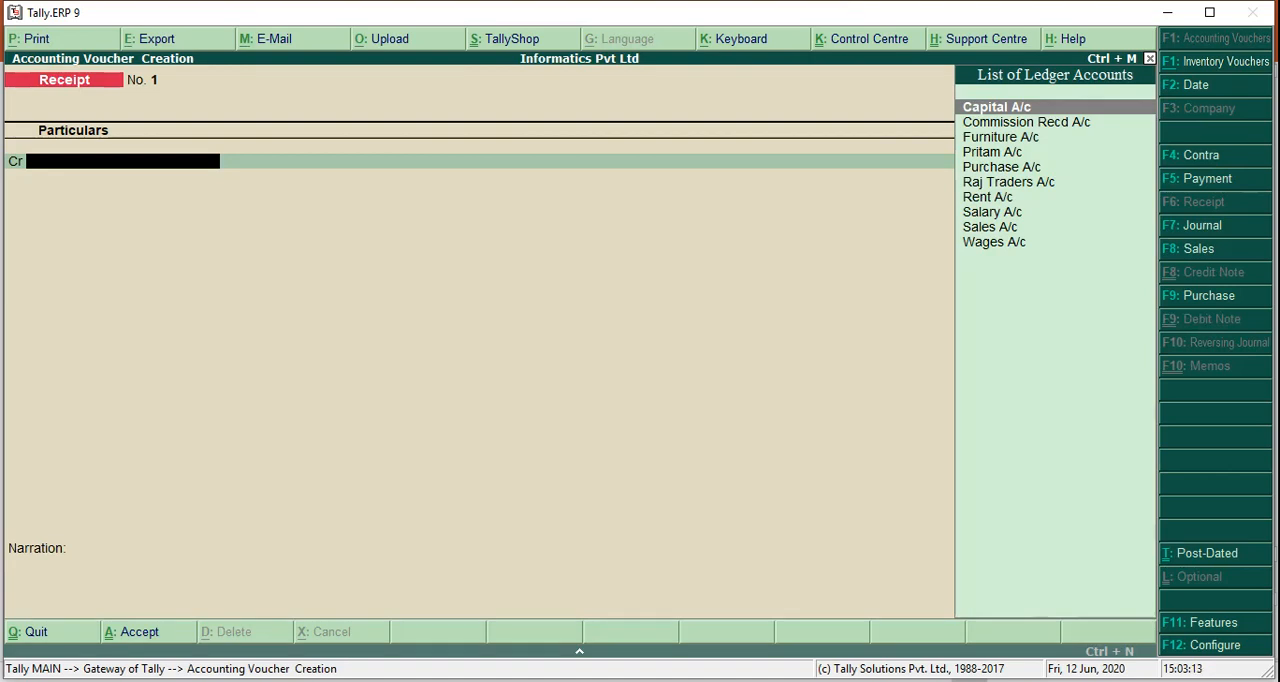
text(Capital)
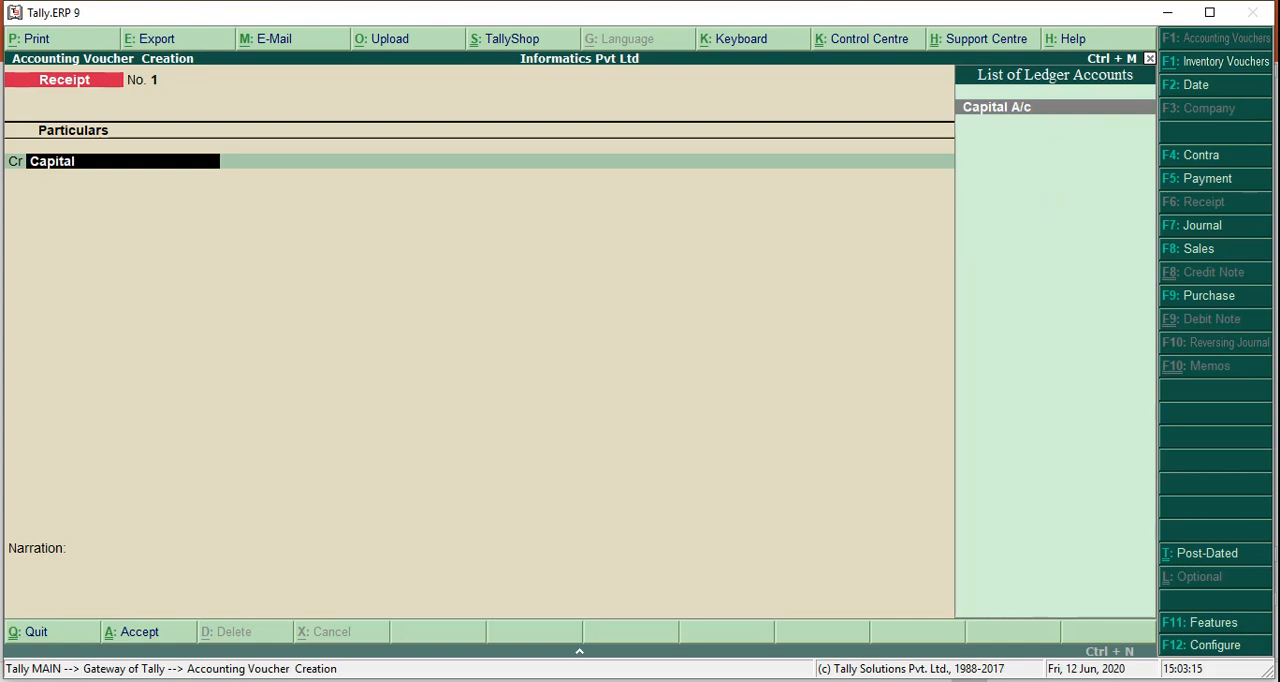
key(Return)
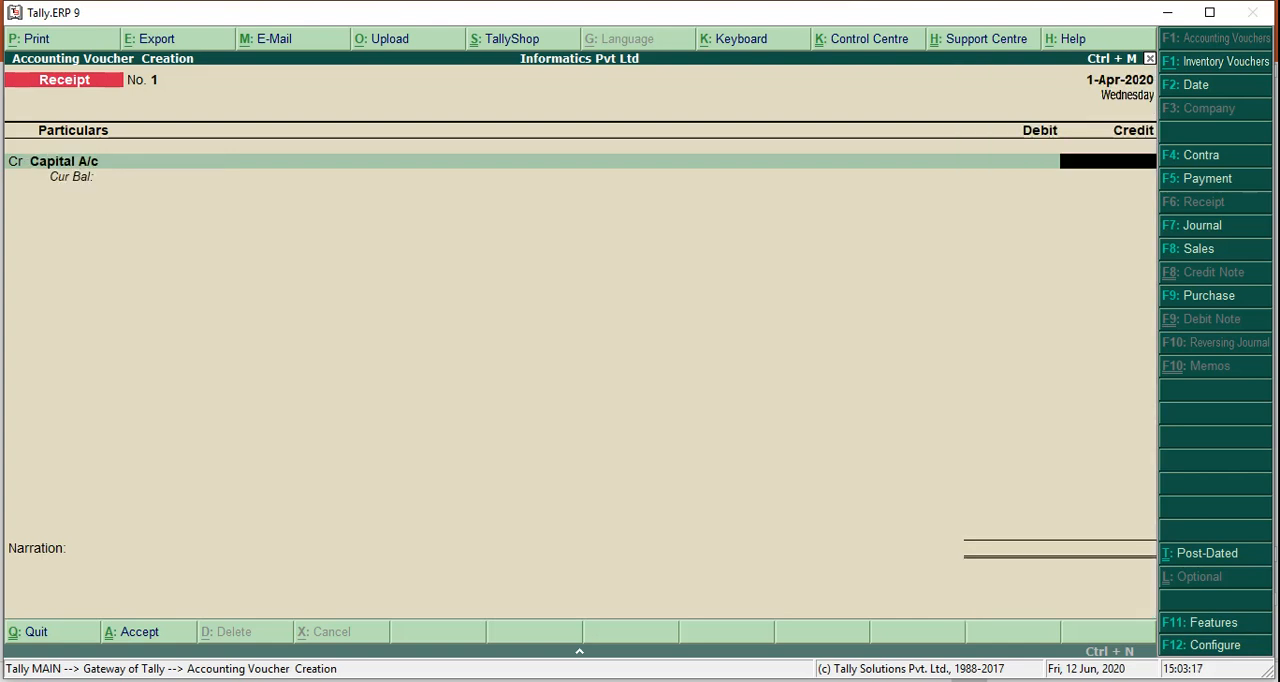
key(alt+Tab)
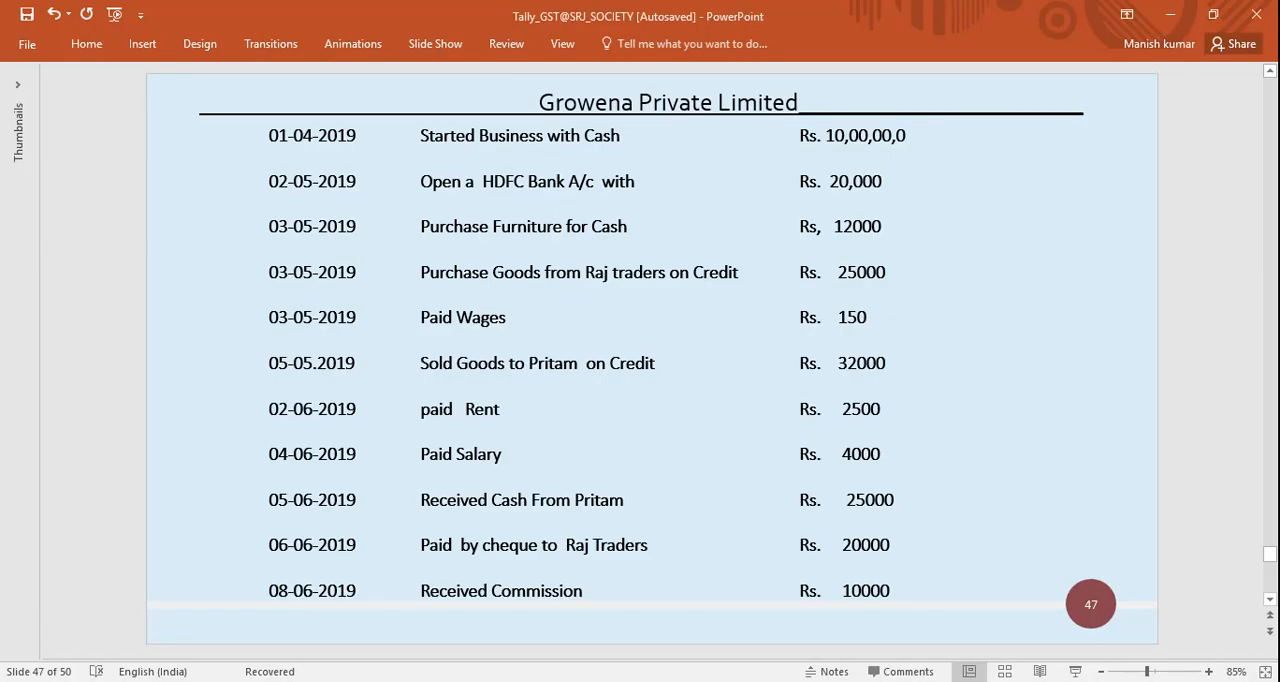
key(alt+Tab)
text(10,00,)
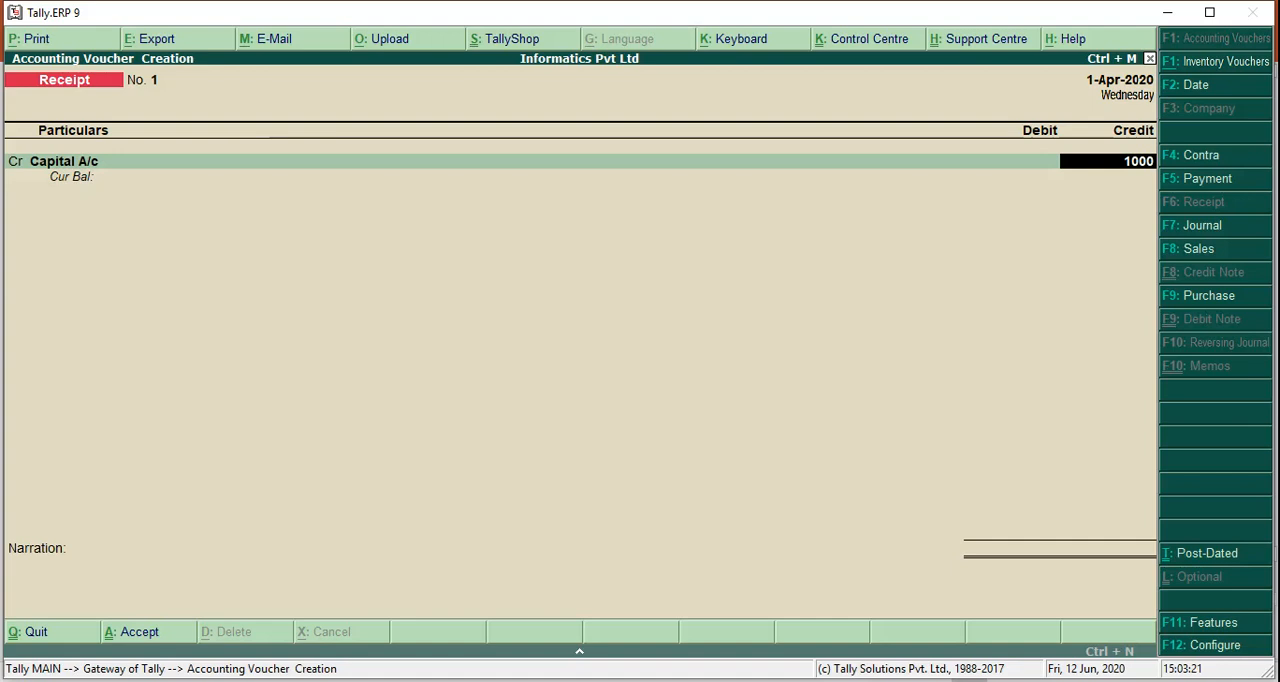
text(0000)
key(Return)
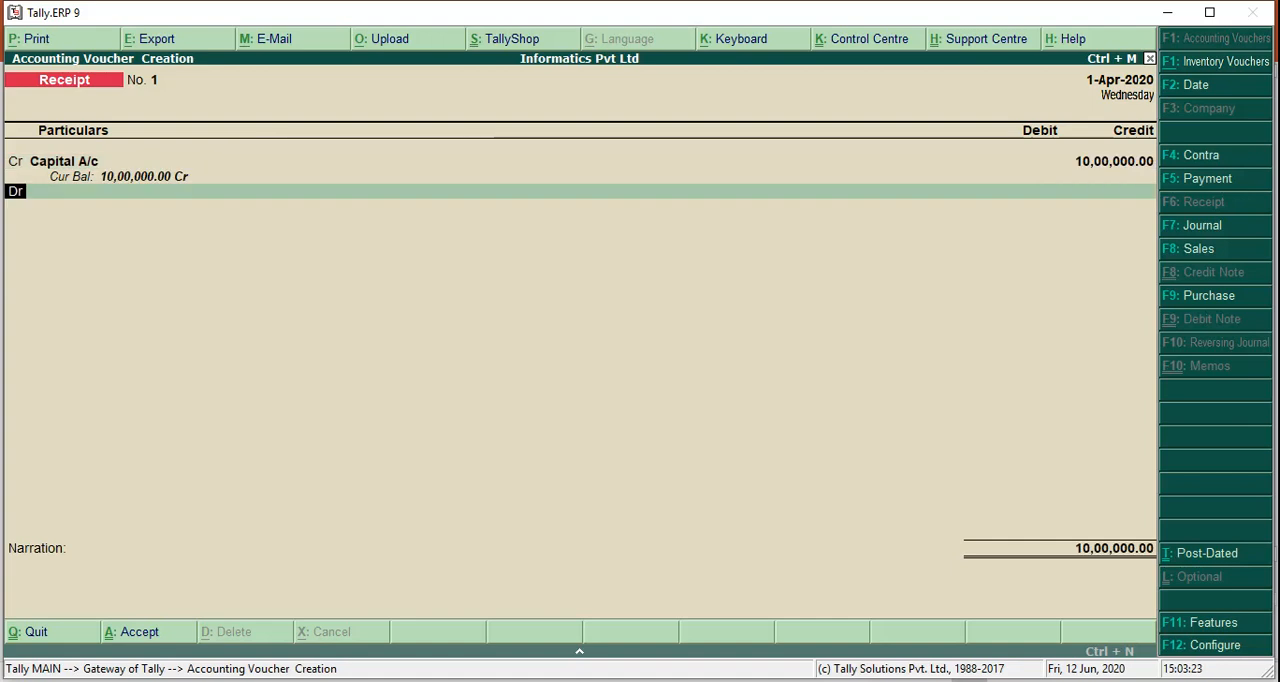
Debit Cash with 10,00,000 in the receipt voucher
text(cash)
key(Return)
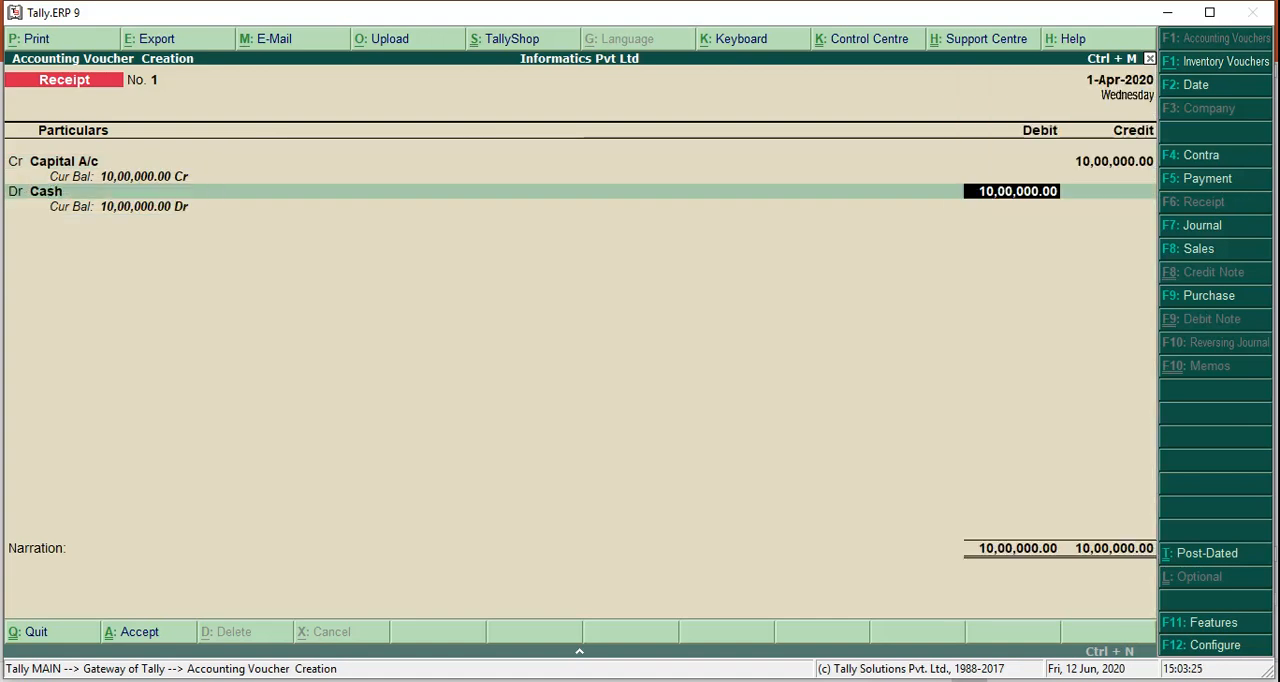
key(Return)
Enter the narration "Being commenced business with cash" and accept the receipt voucher
text(Bei)
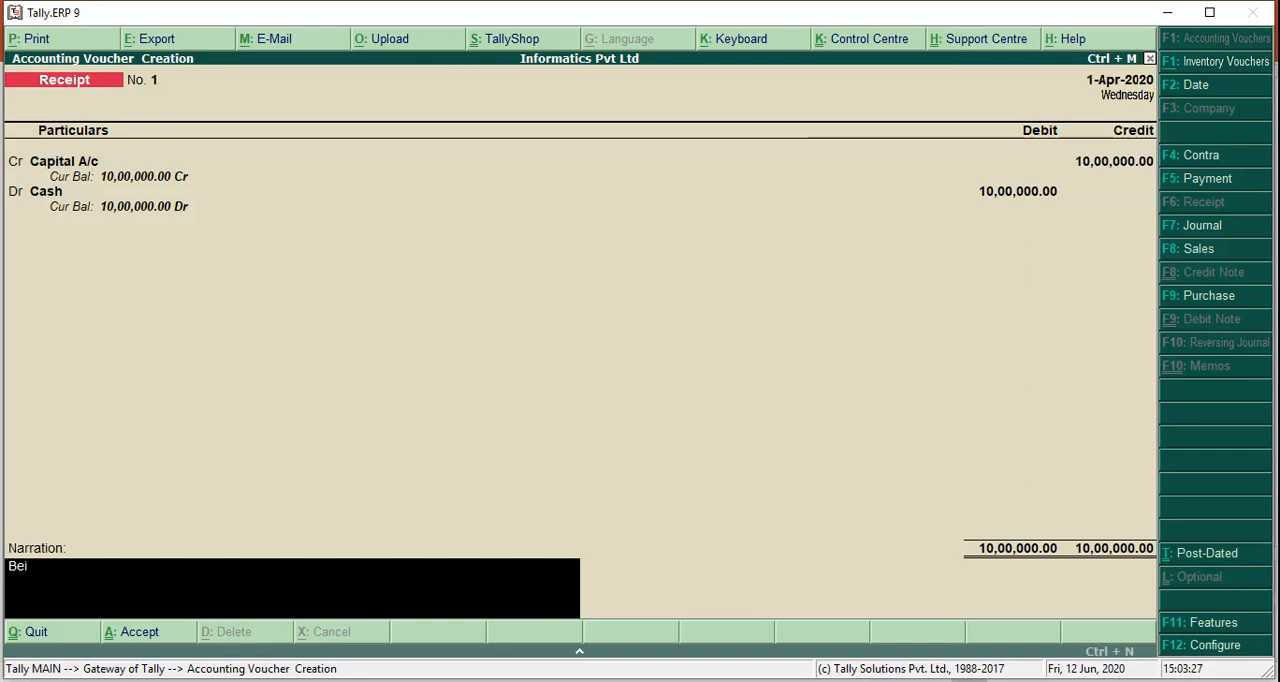
text(ng commen)
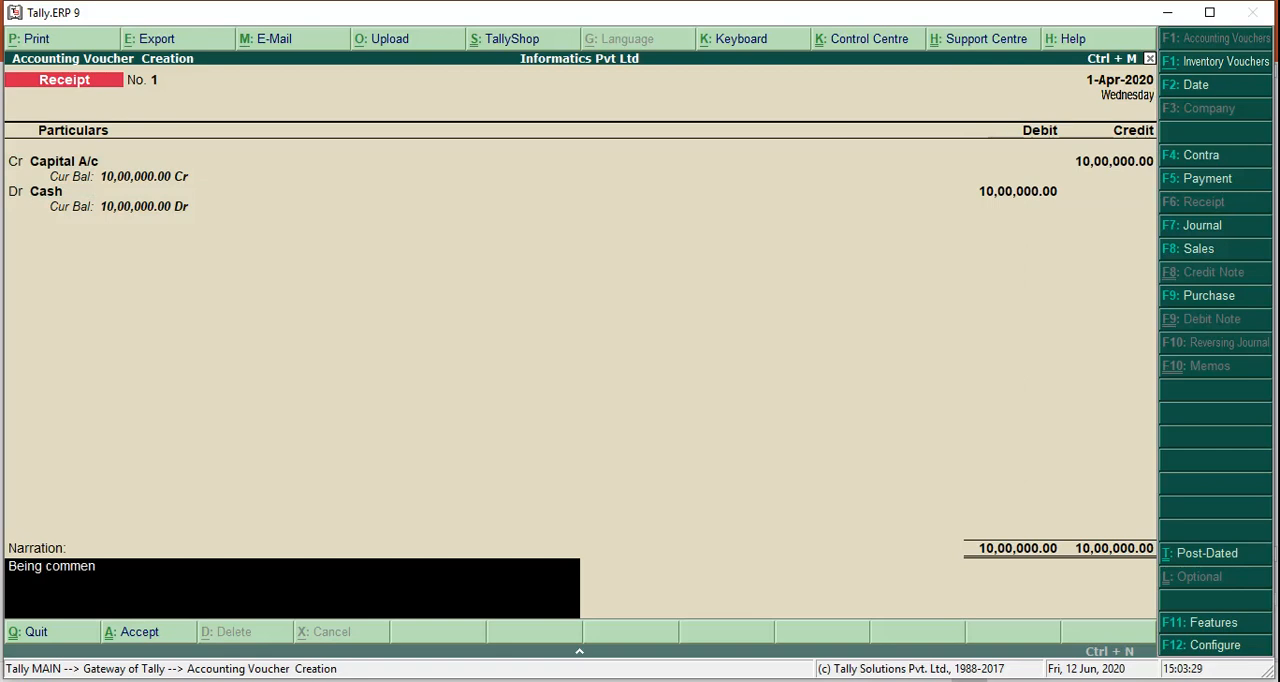
text(ced)
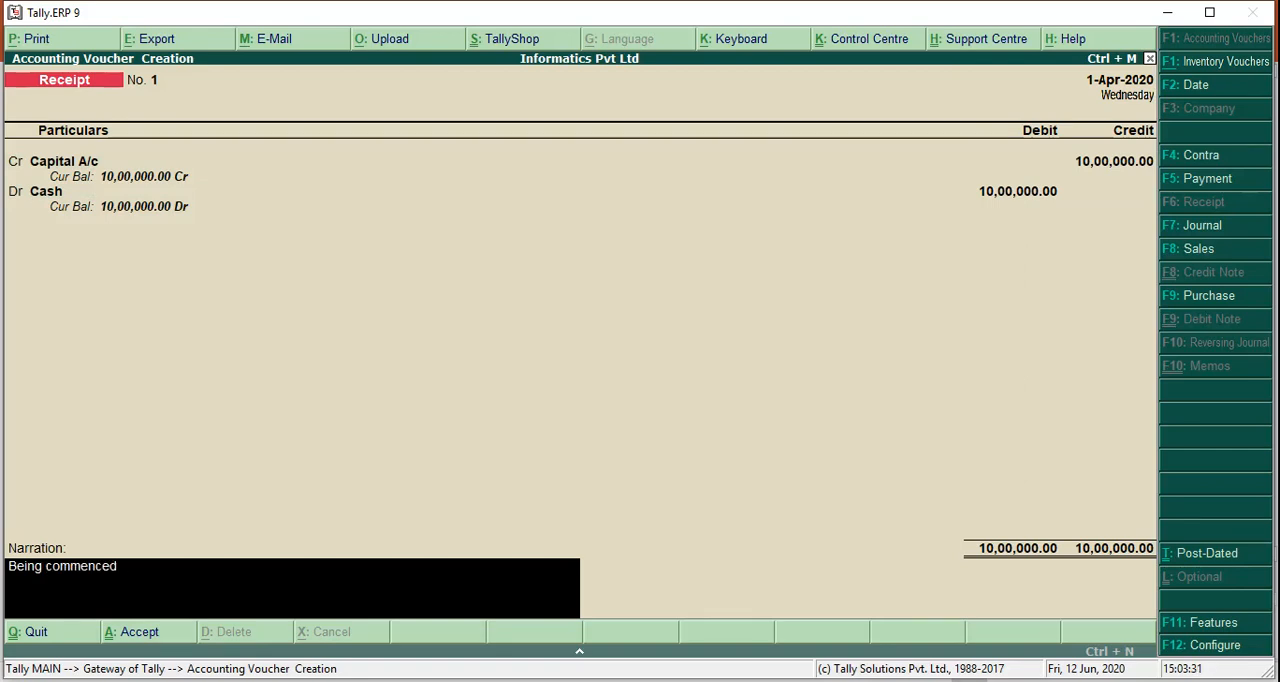
text( business with cash)
key(Return)
key(Return)
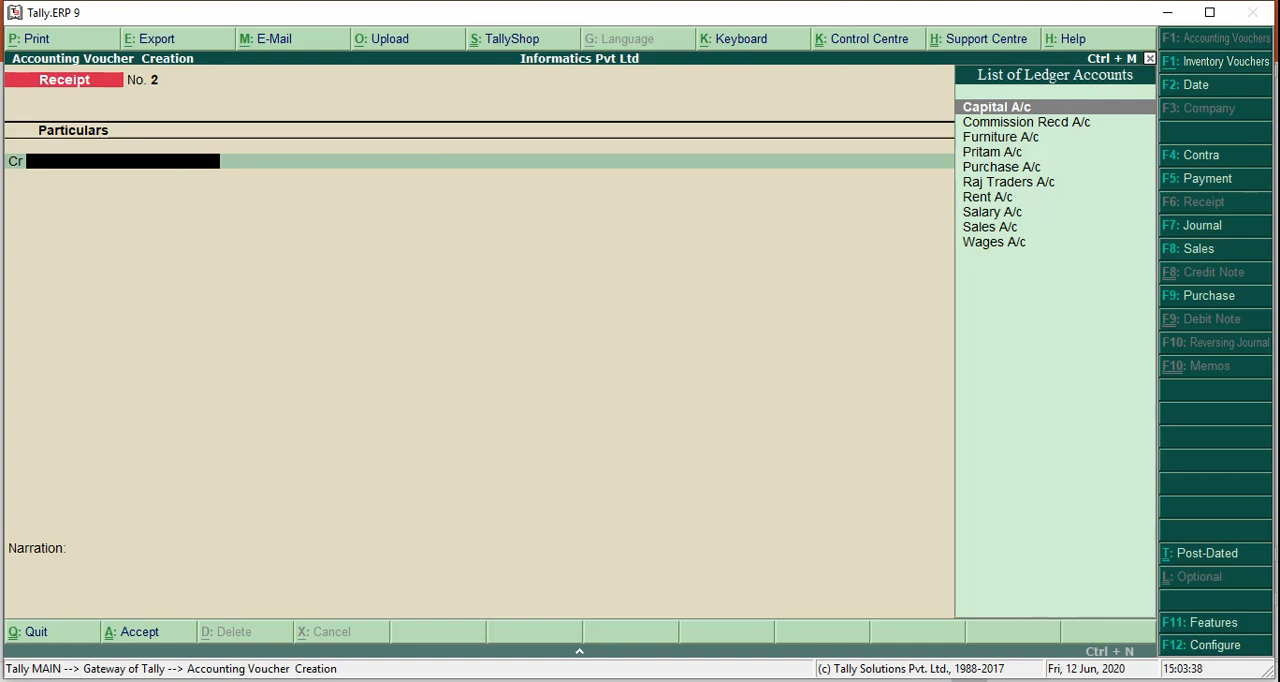
Start a contra voucher crediting Cash with 20,000 and debiting HDFC Bak A/c with the same amount
key(F4)
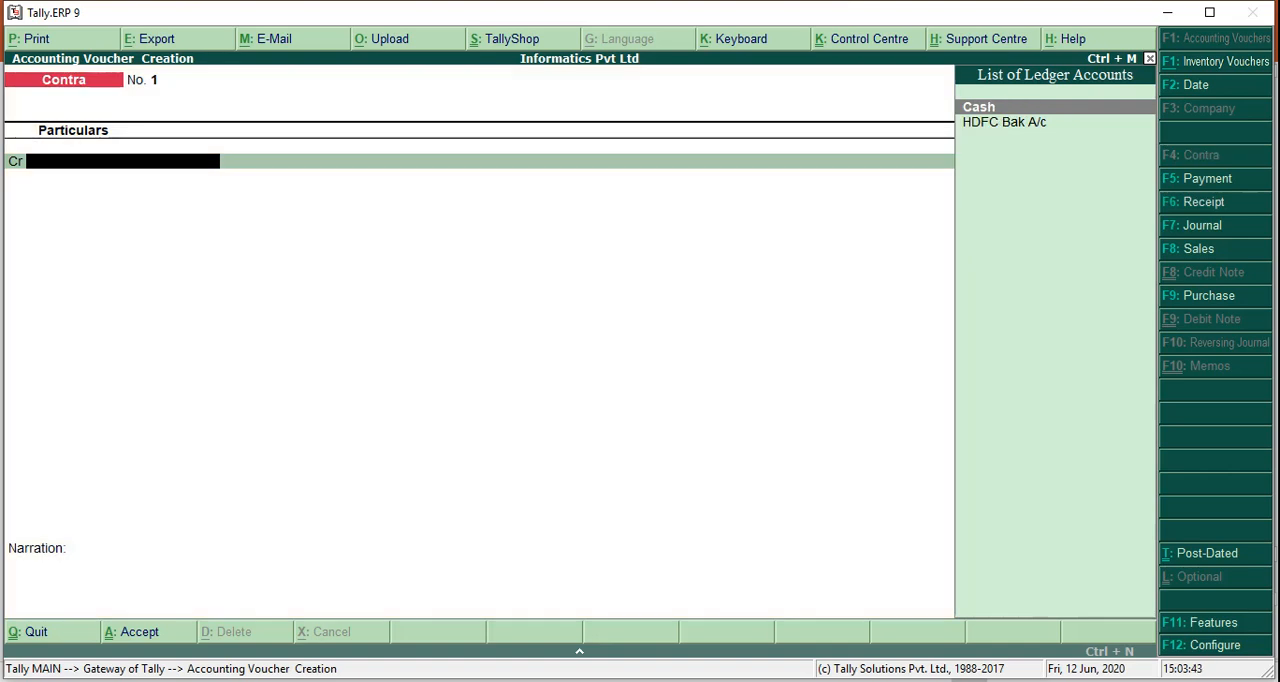
key(Return)
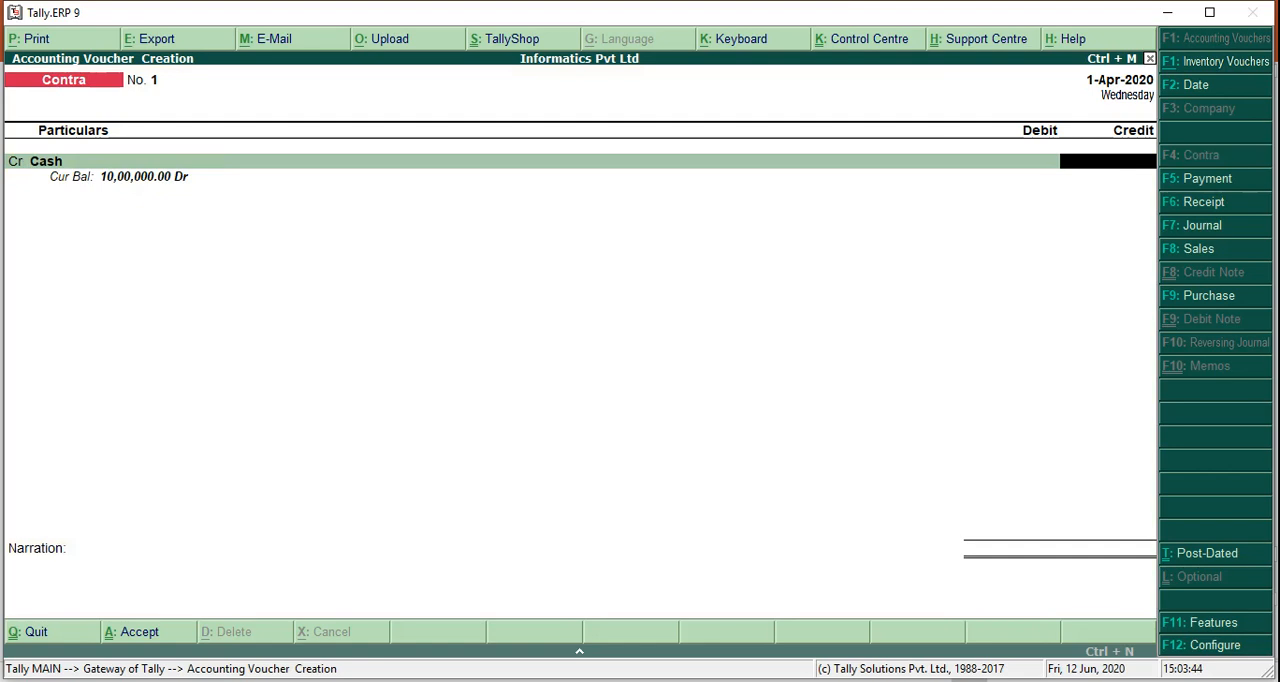
text(20000)
key(Return)
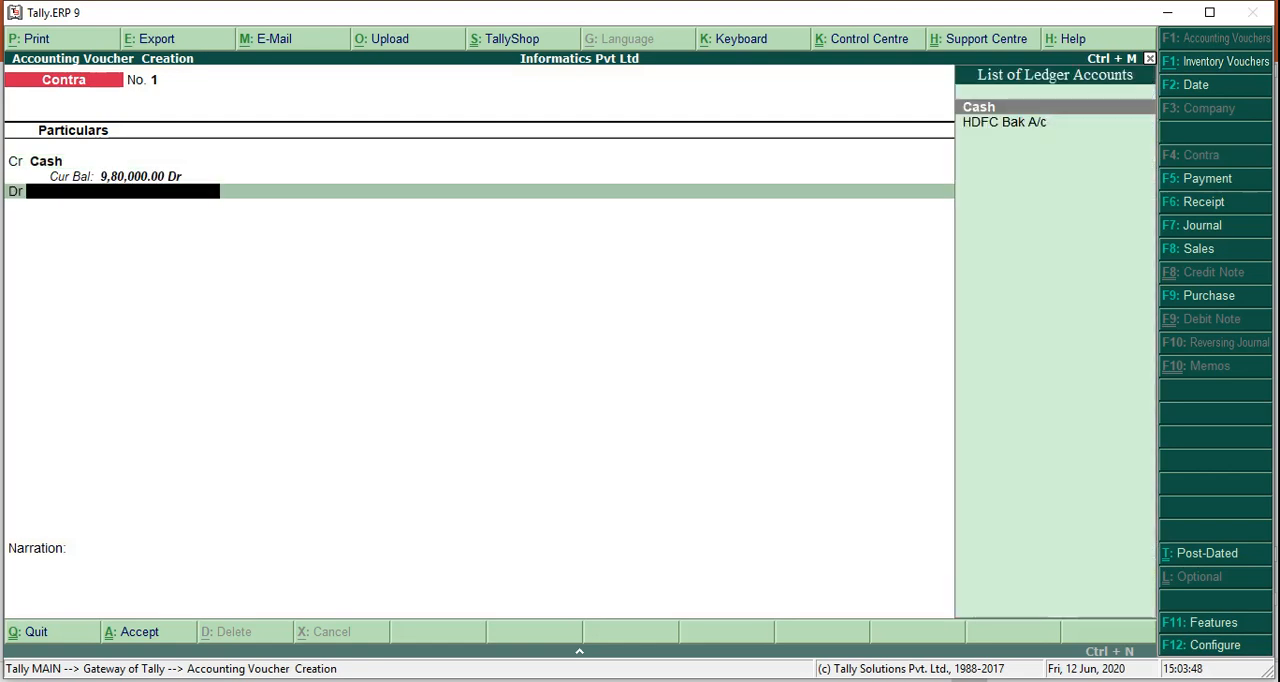
text(h)
key(Return)
Allocate the HDFC cash deposit as 10 notes of 2000 and accept the contra voucher with bank and narration left empty
key(Return)
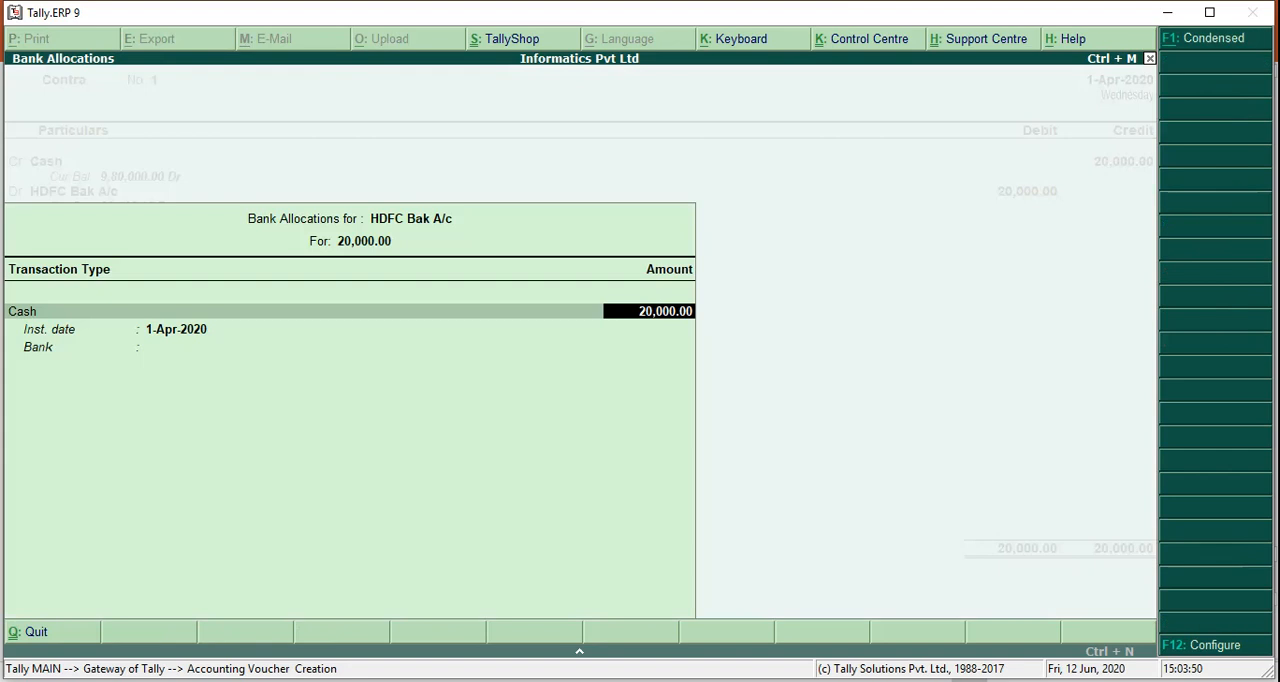
key(Return)
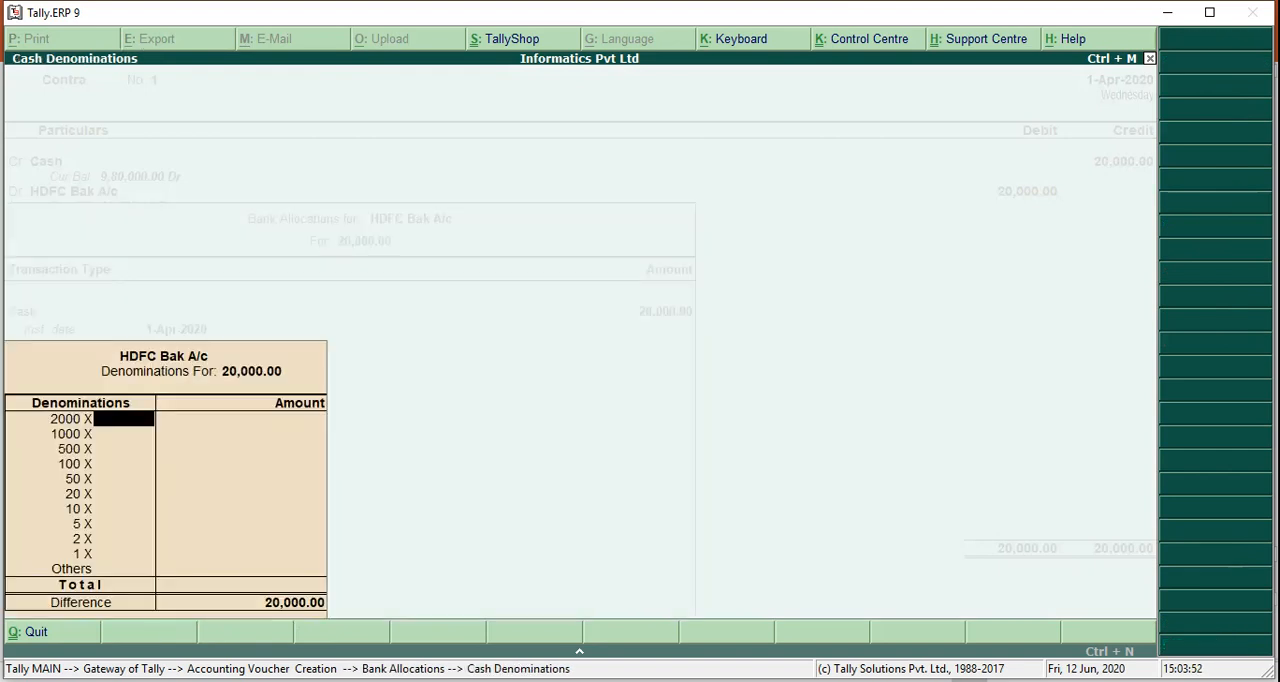
text(10)
key(Return)
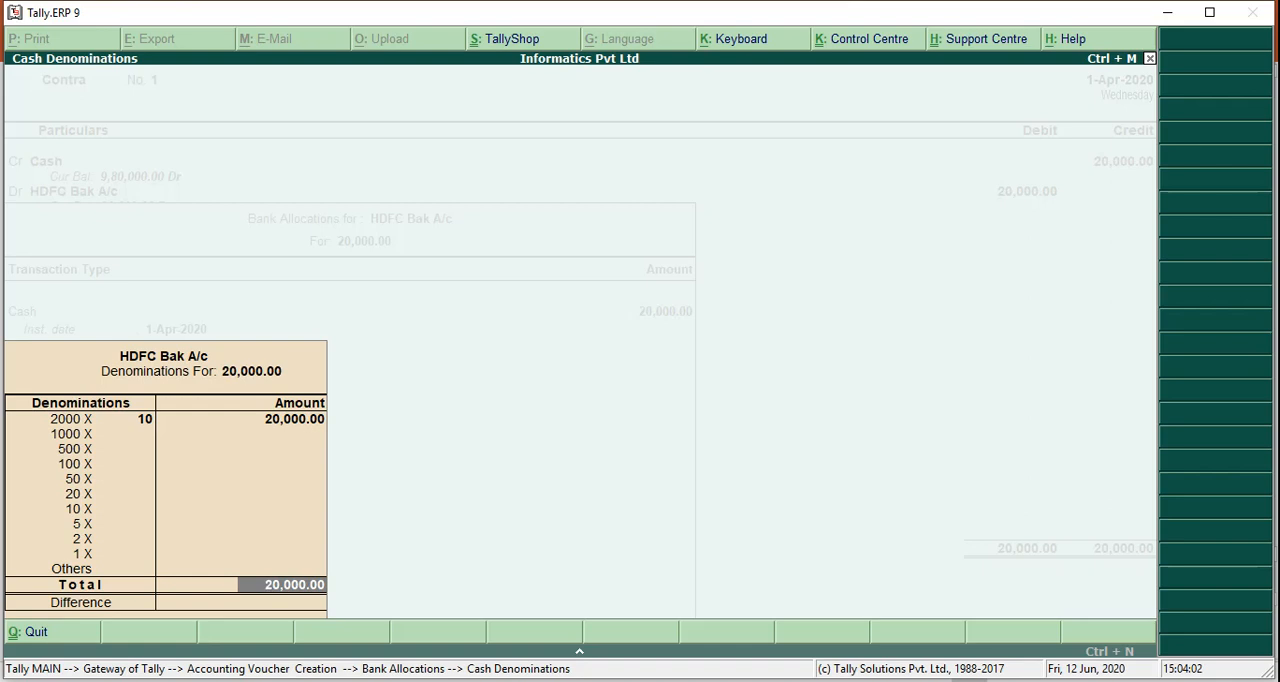
key(Return)
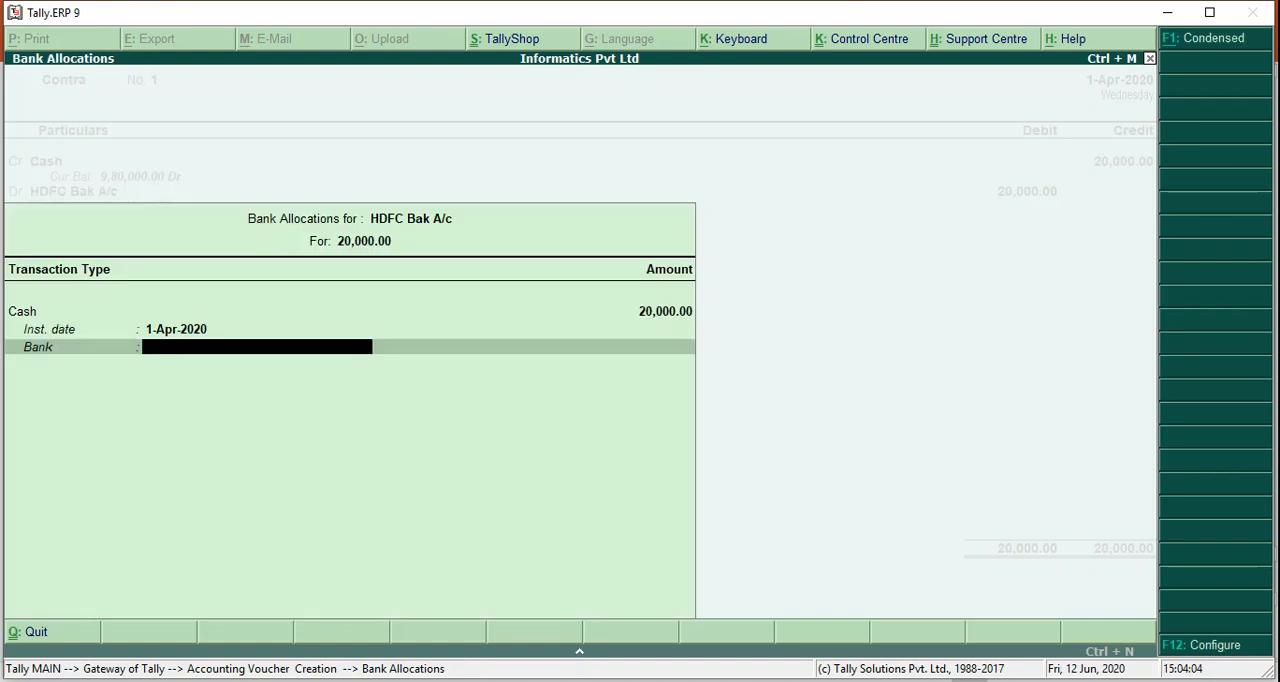
key(Return)
key(Return)
key(Return)
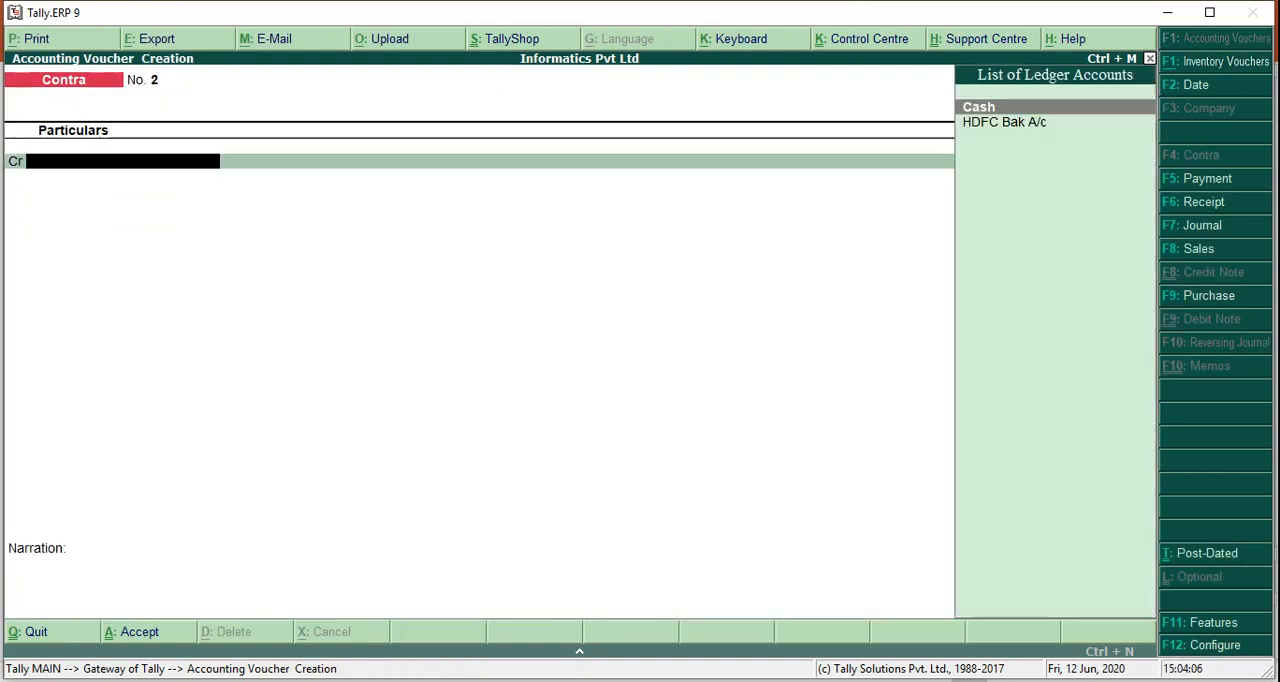
Start a payment voucher debiting Furniture A/c with 12,000, consulting the PowerPoint transactions slide for the furniture purchase
key(alt+Tab)
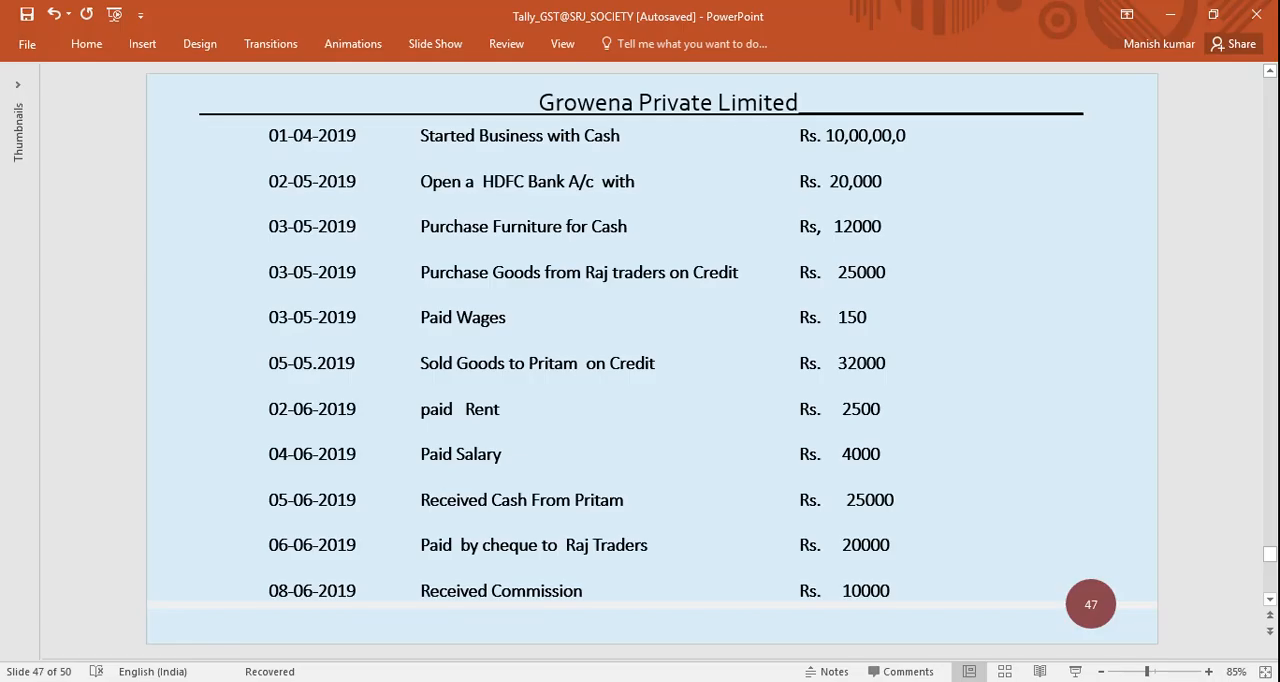
key(alt+Tab)
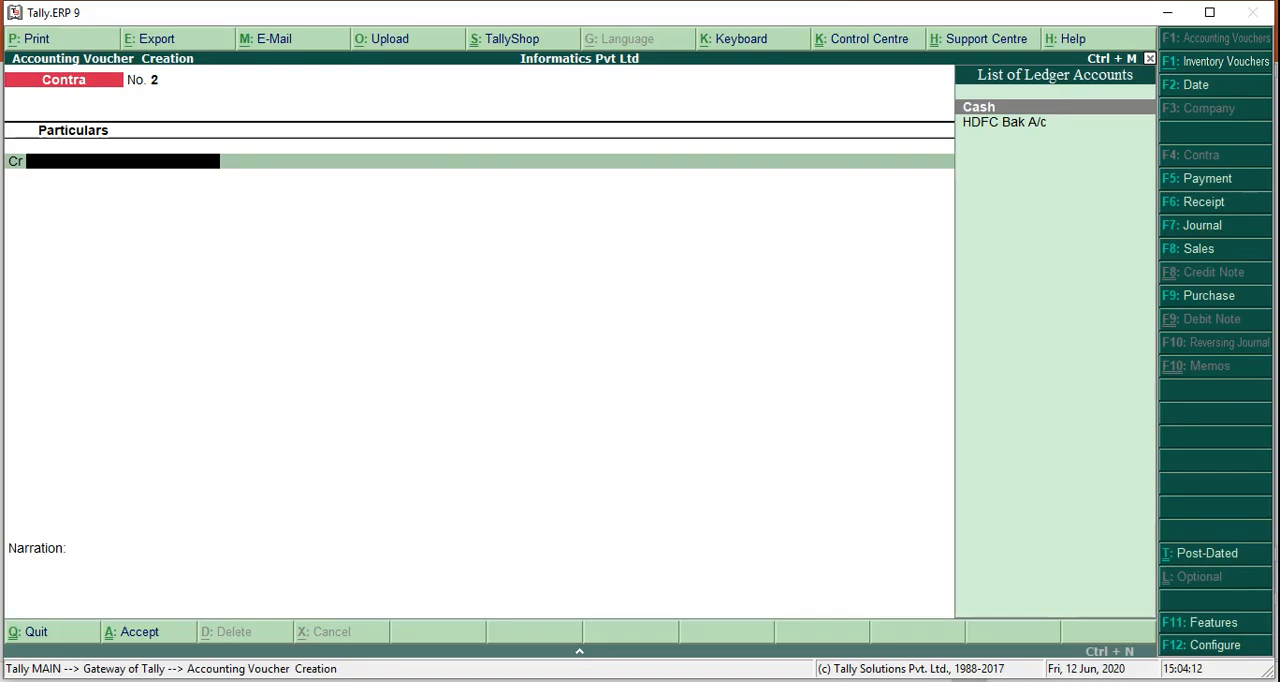
key(F5)
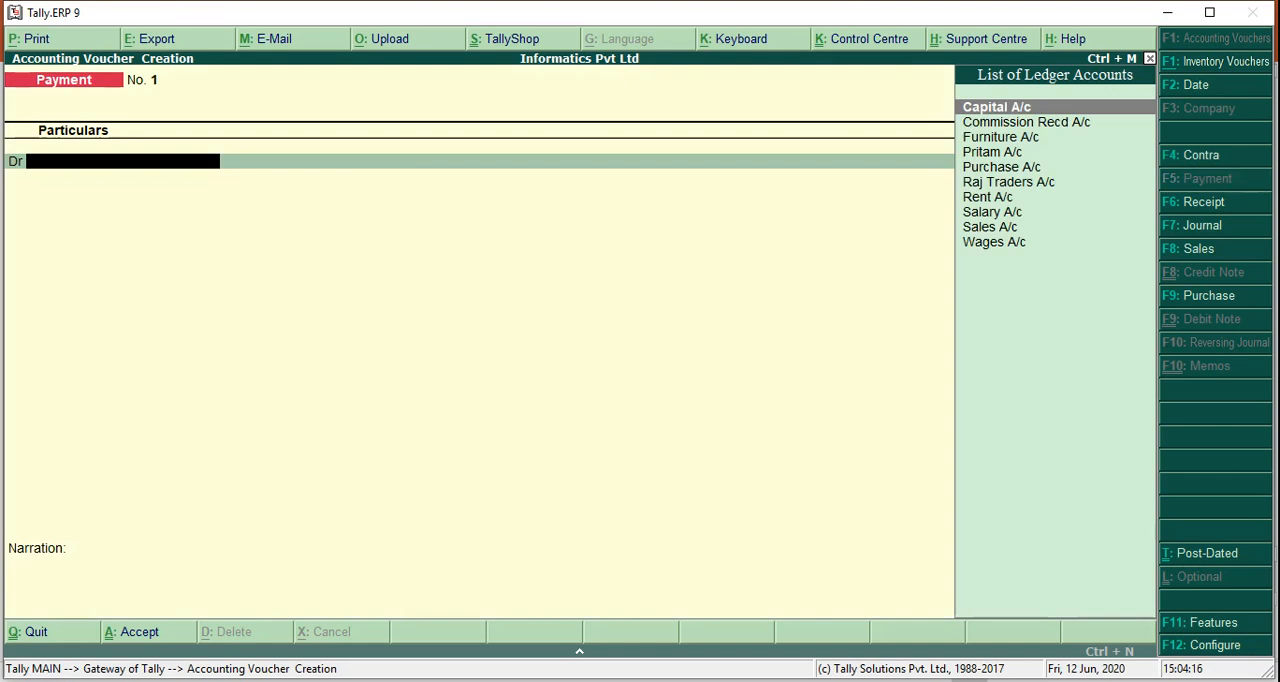
text(Furnitur)
key(Return)
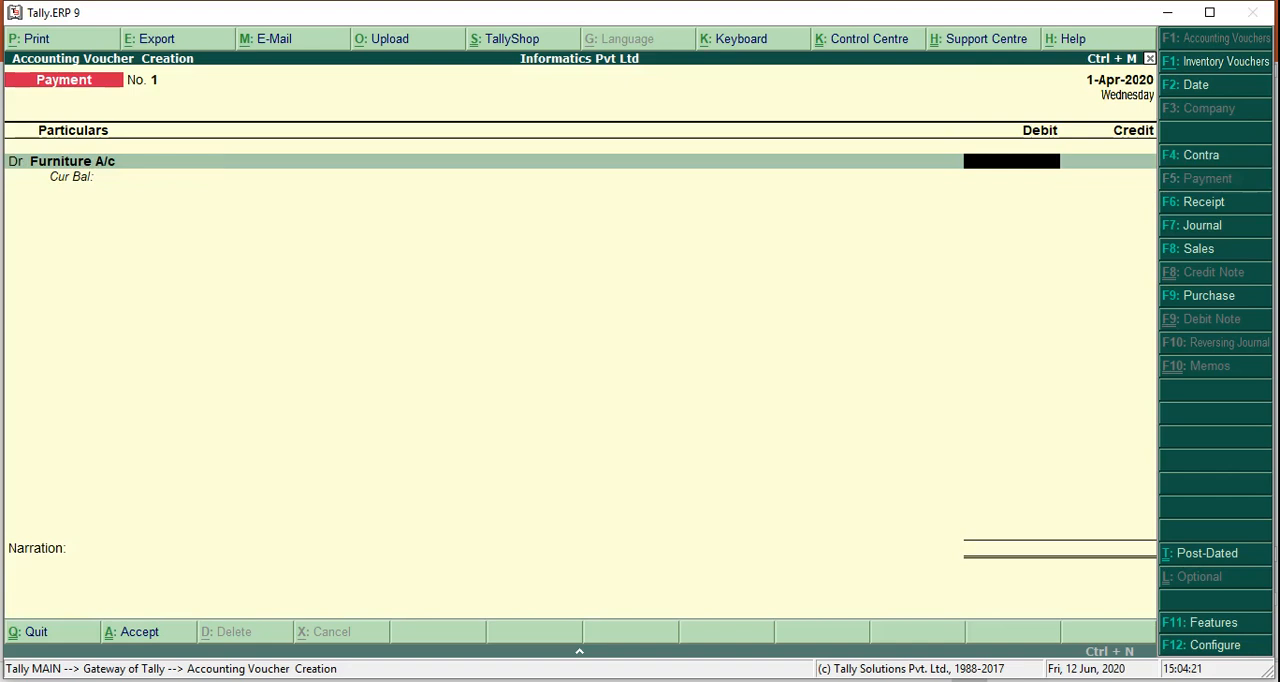
key(alt+Tab)
key(alt+Tab)
text(12,000)
key(Return)
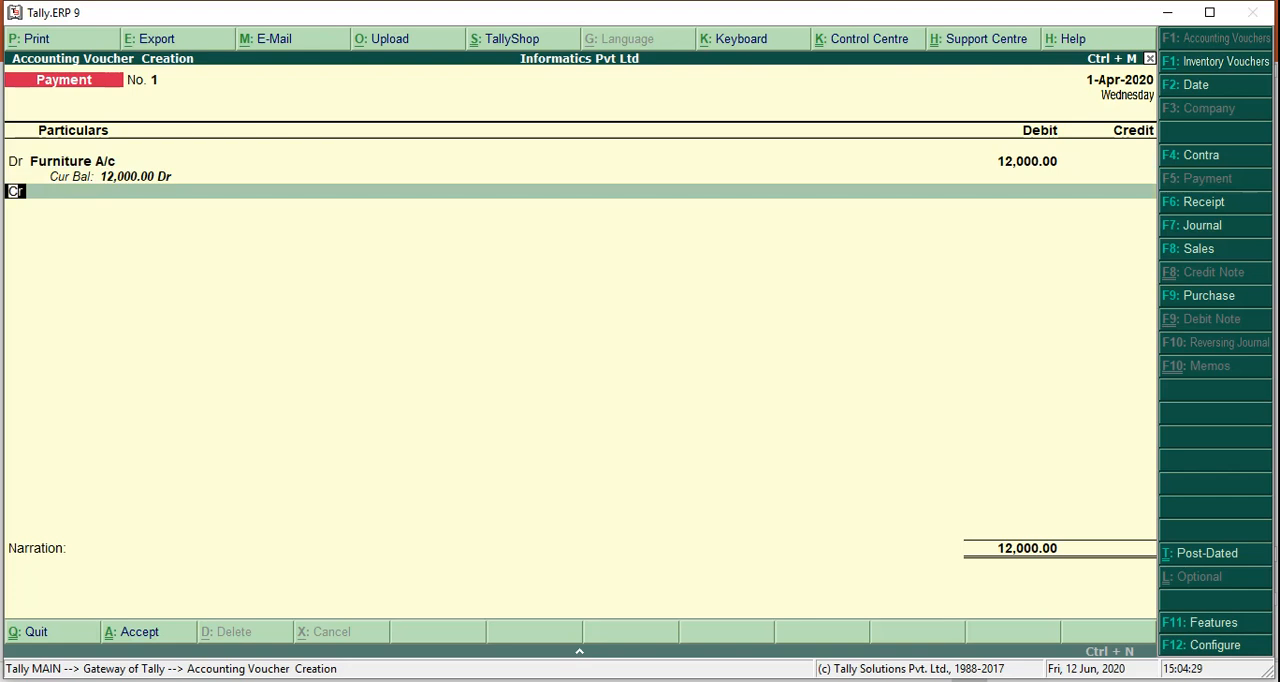
Credit Cash with 12,000 in the payment voucher and accept it without a narration
key(Return)
text(cash)
key(Return)
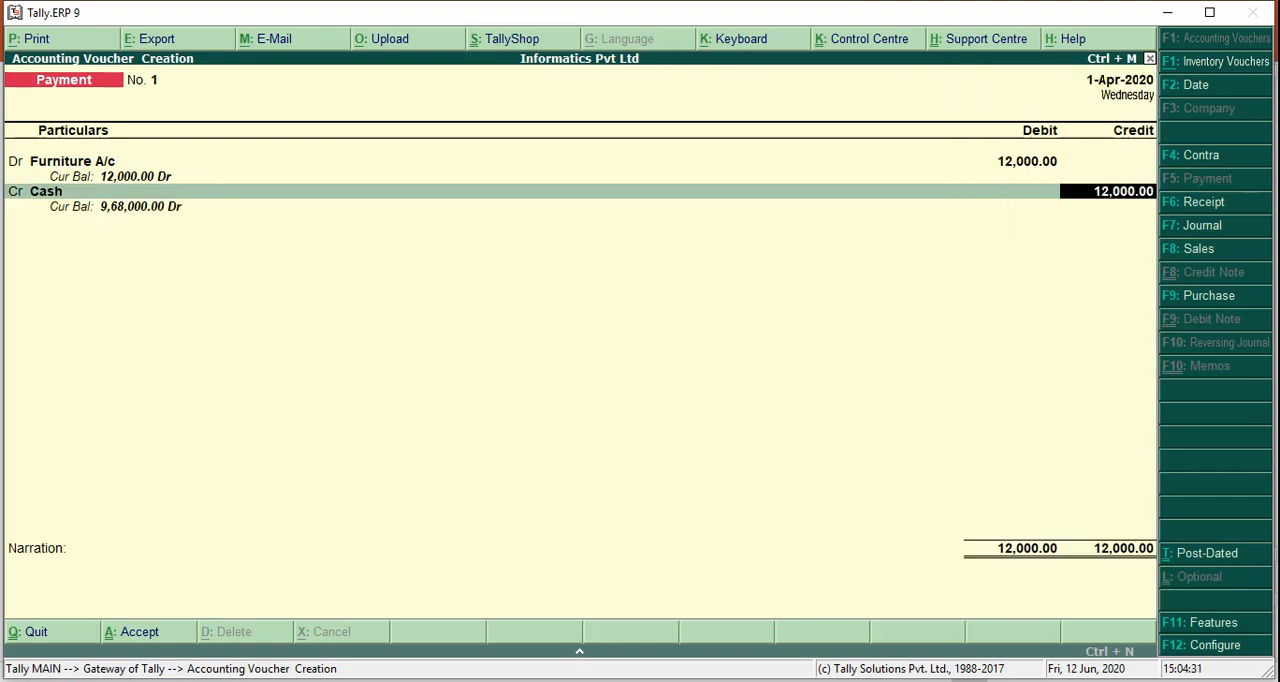
key(Return)
key(Return)
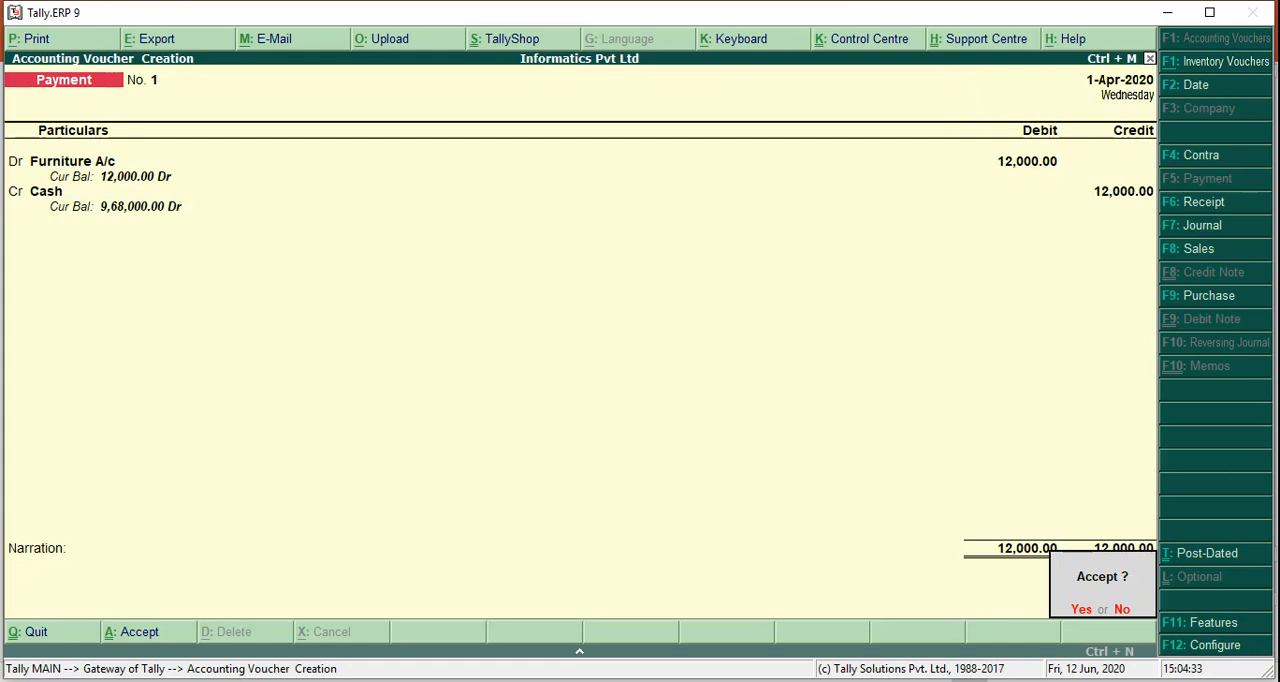
key(Return)
Check the next transaction on the PowerPoint slide and start a purchase voucher in voucher mode, leaving supplier invoice number and date empty
key(alt+Tab)
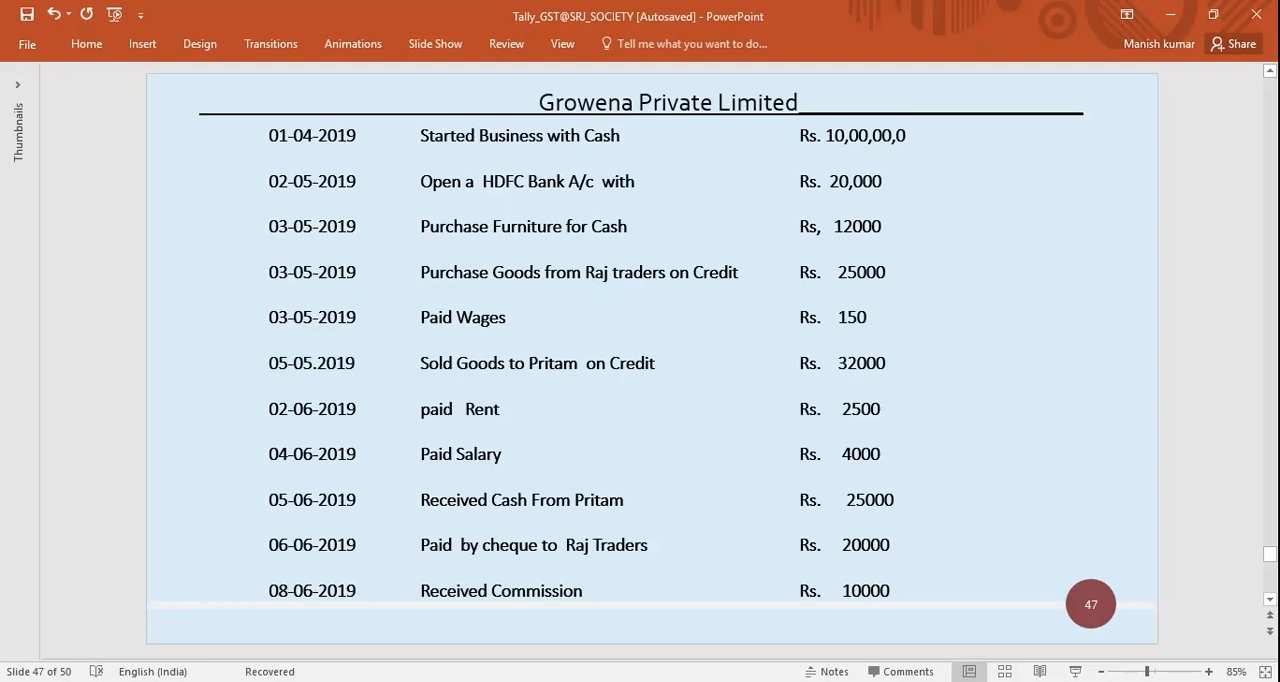
key(alt+Tab)
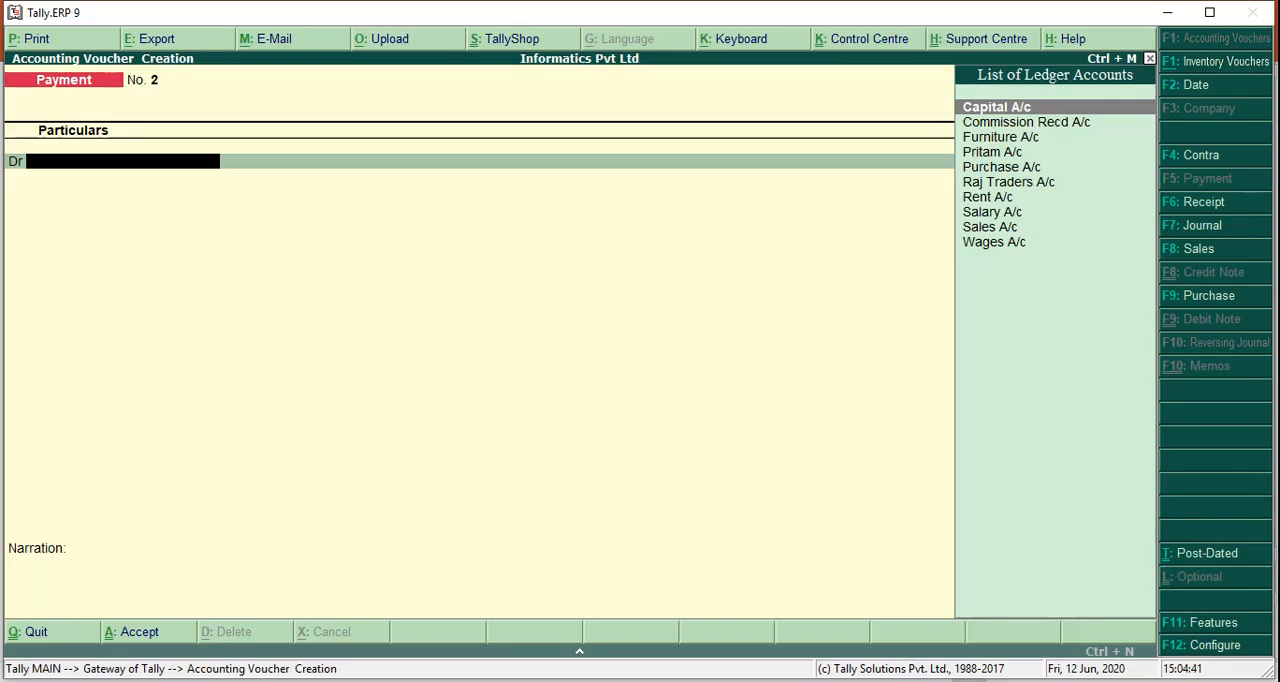
key(F9)
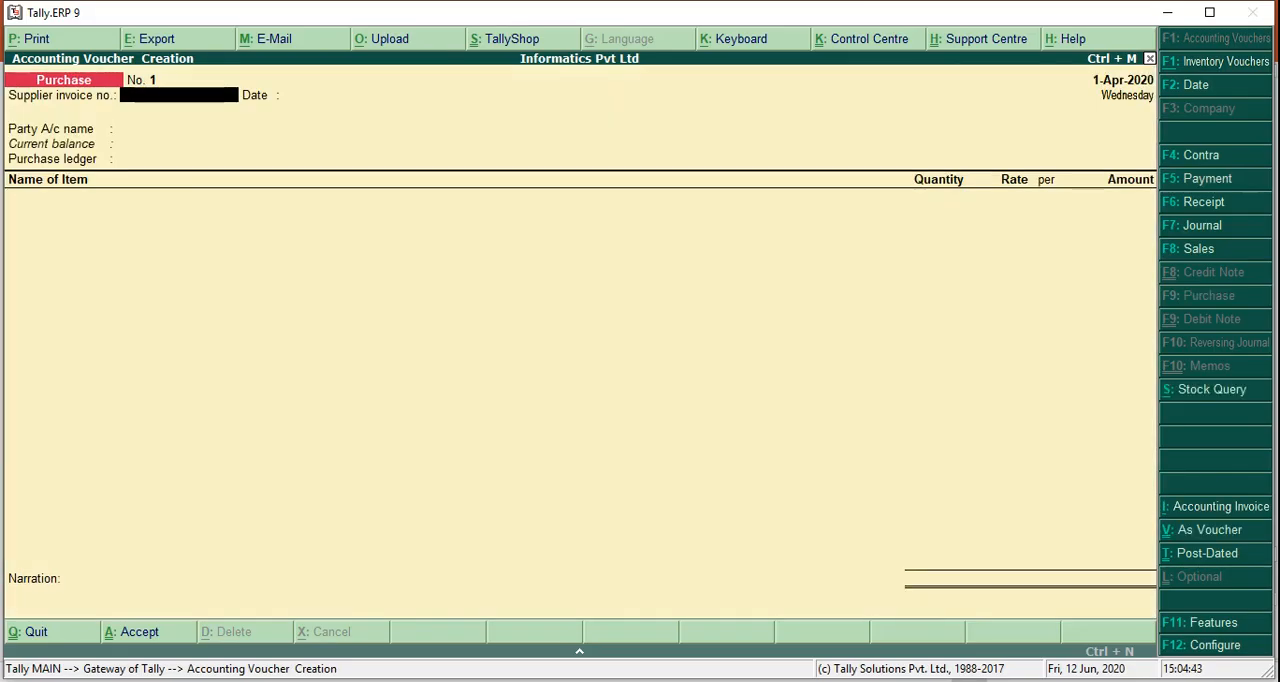
key(ctrl+v)
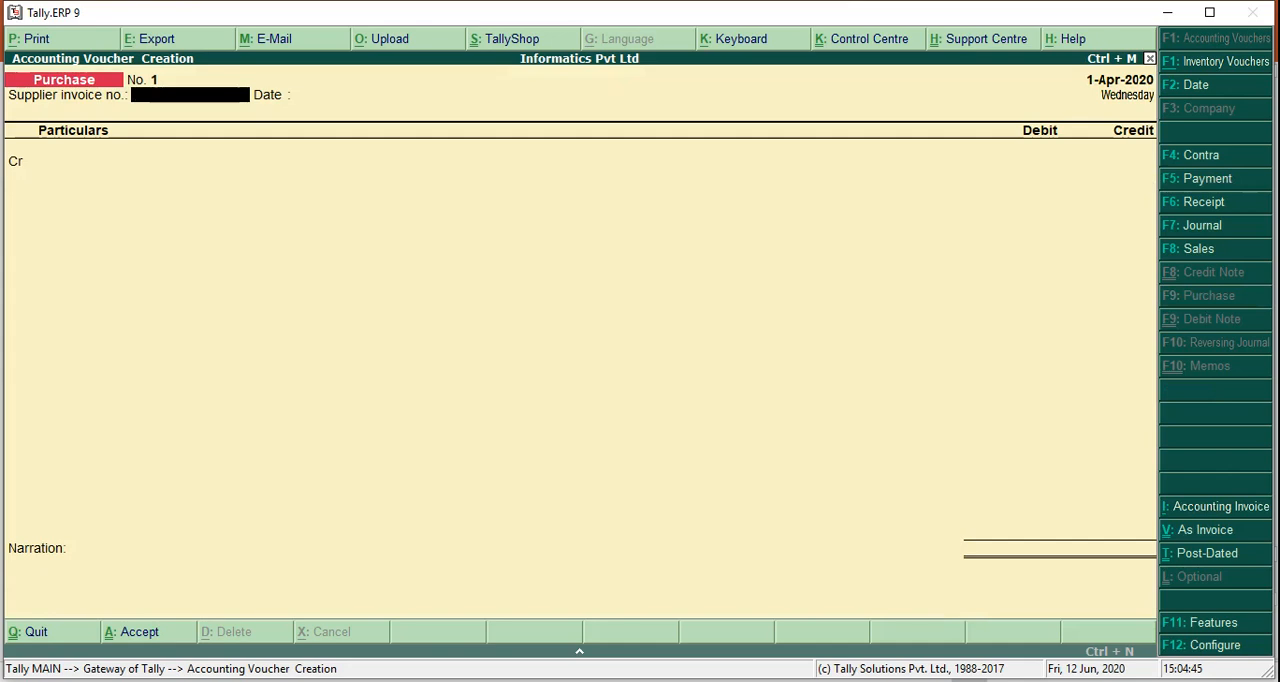
key(Return)
Select Raj Traders A/c as the credited account in the purchase voucher and advance to its credit amount
key(Return)
key(Down)
key(Down)
key(Down)
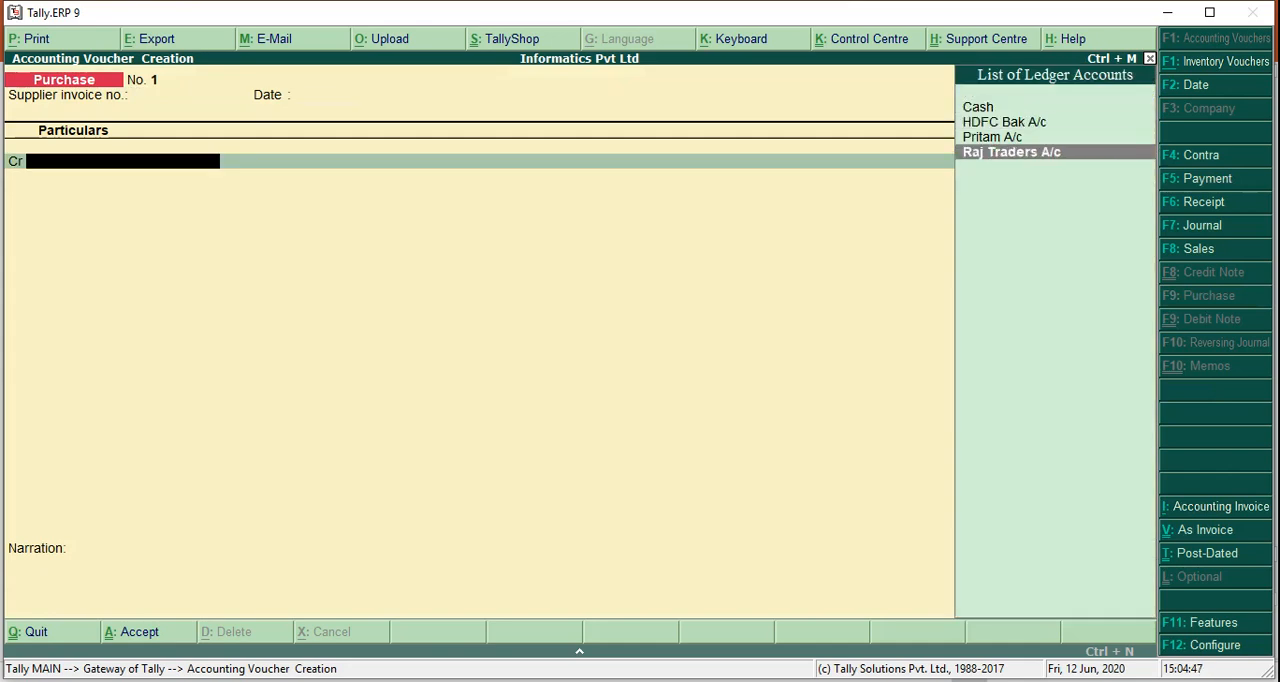
key(Return)
key(Return)
key(Return)
key(Return)
key(Return)
key(Return)
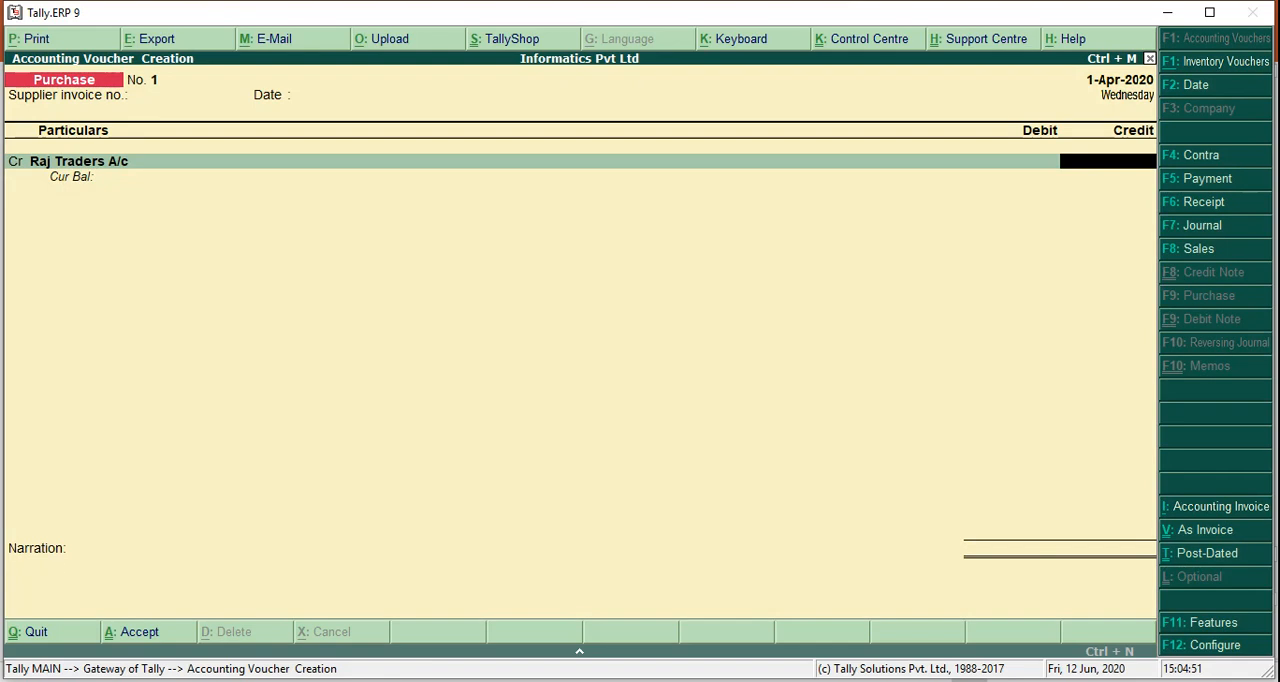
Consult the PowerPoint transactions slide, credit Raj Traders A/c with 25,000 and allocate it to New Ref 1 in the bill-wise details
key(alt+Tab)
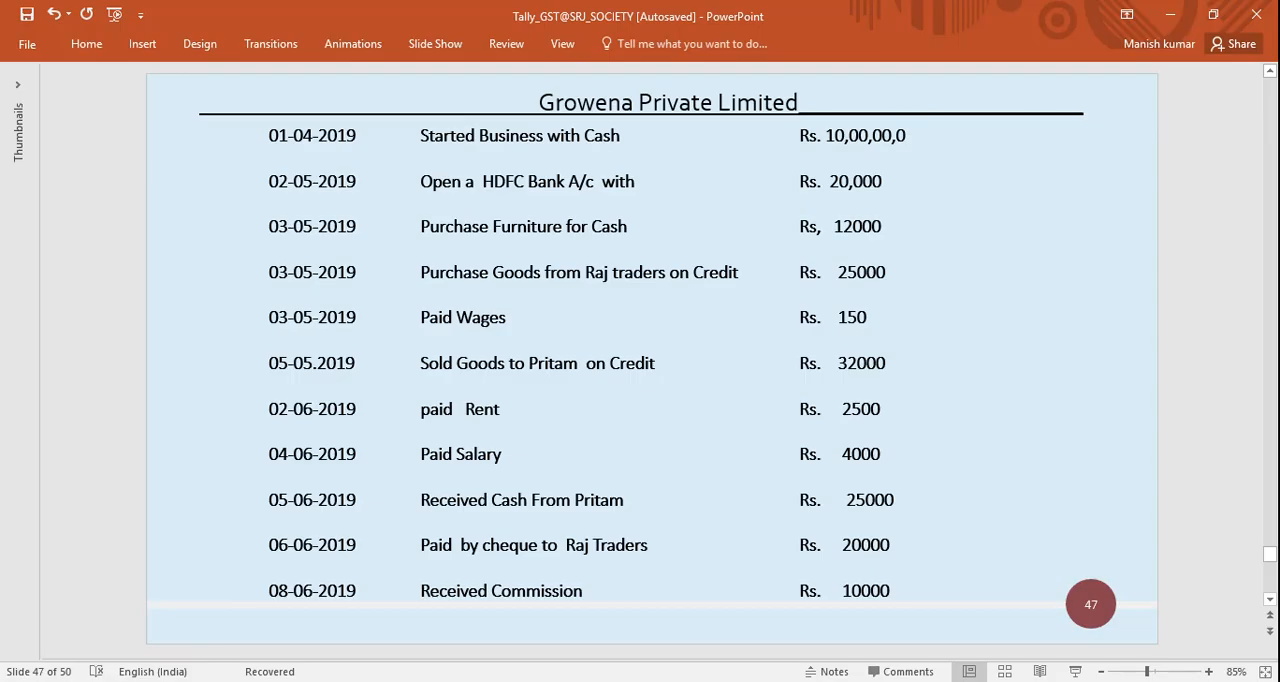
key(alt+Tab)
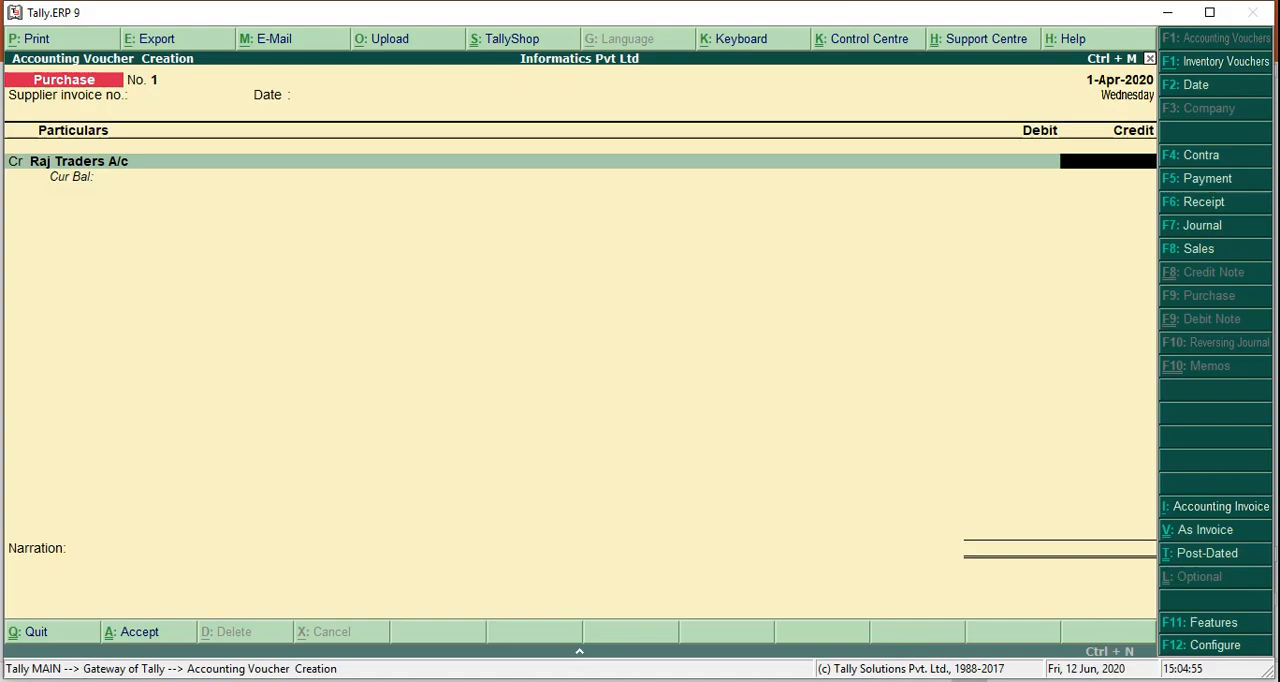
text(25000)
key(Return)
key(Return)
key(Return)
key(Return)
key(Return)
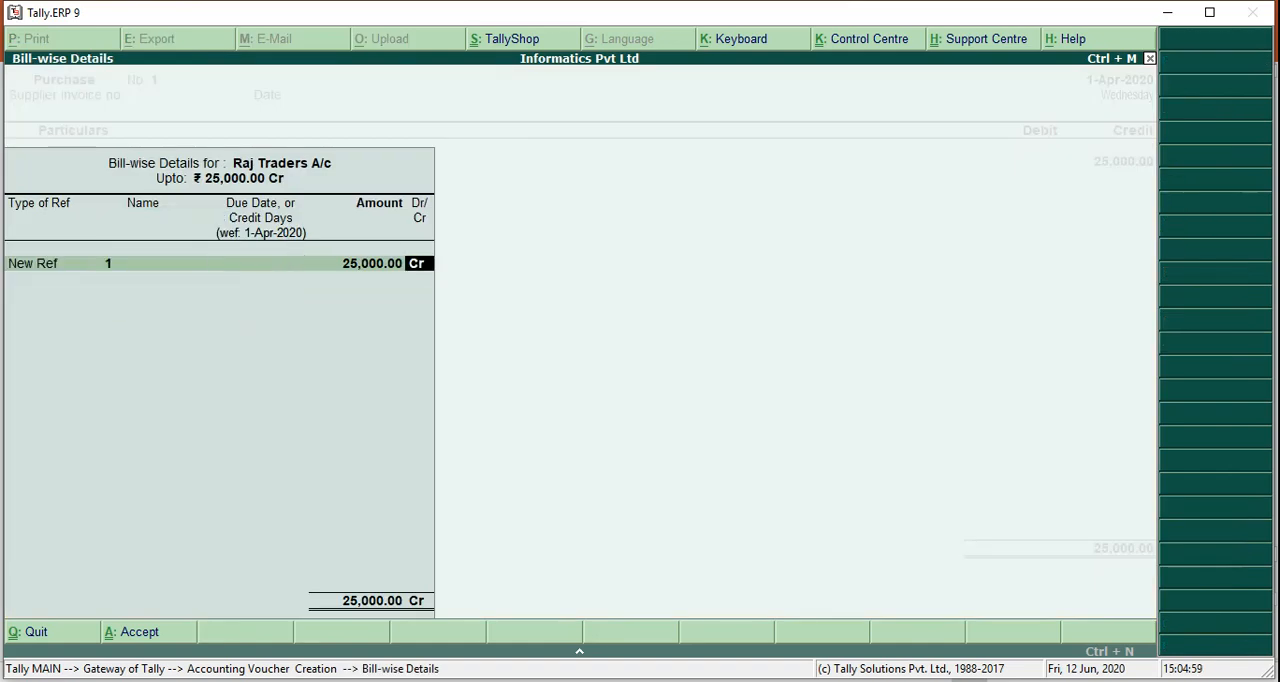
Debit Purchase A/c with 25,000, leave its inventory allocations empty and accept the purchase voucher without a narration
key(Return)
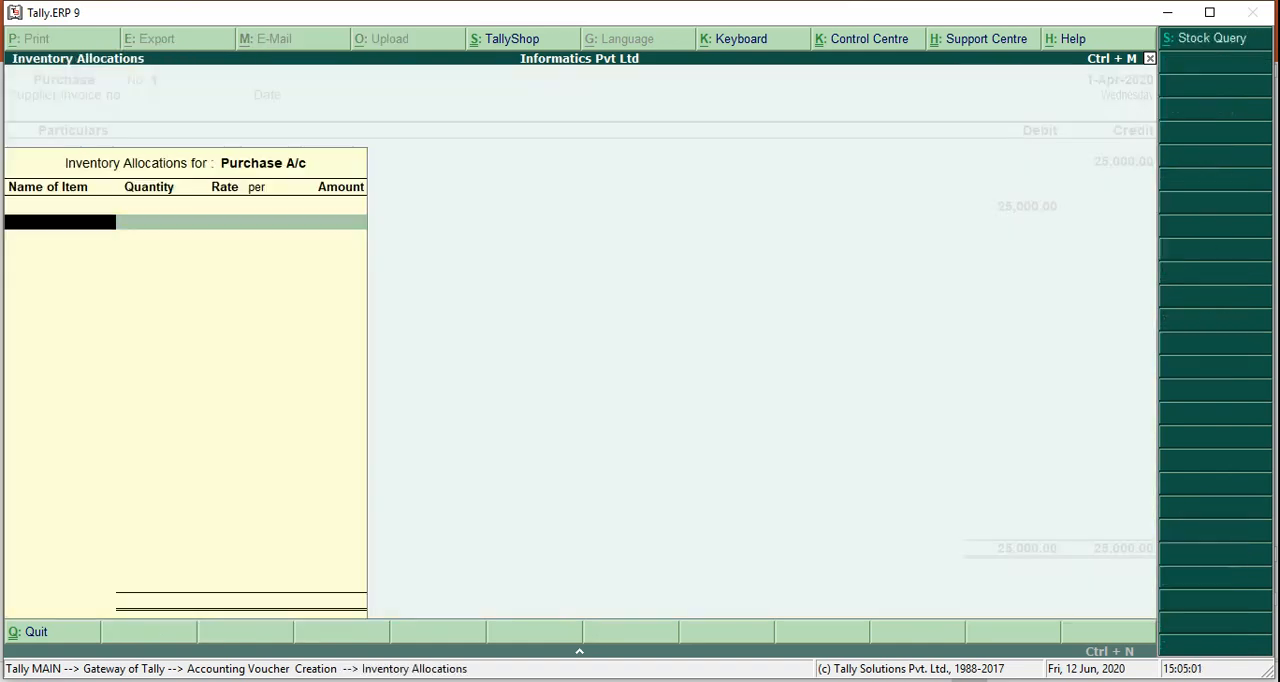
key(Return)
key(Return)
key(Return)
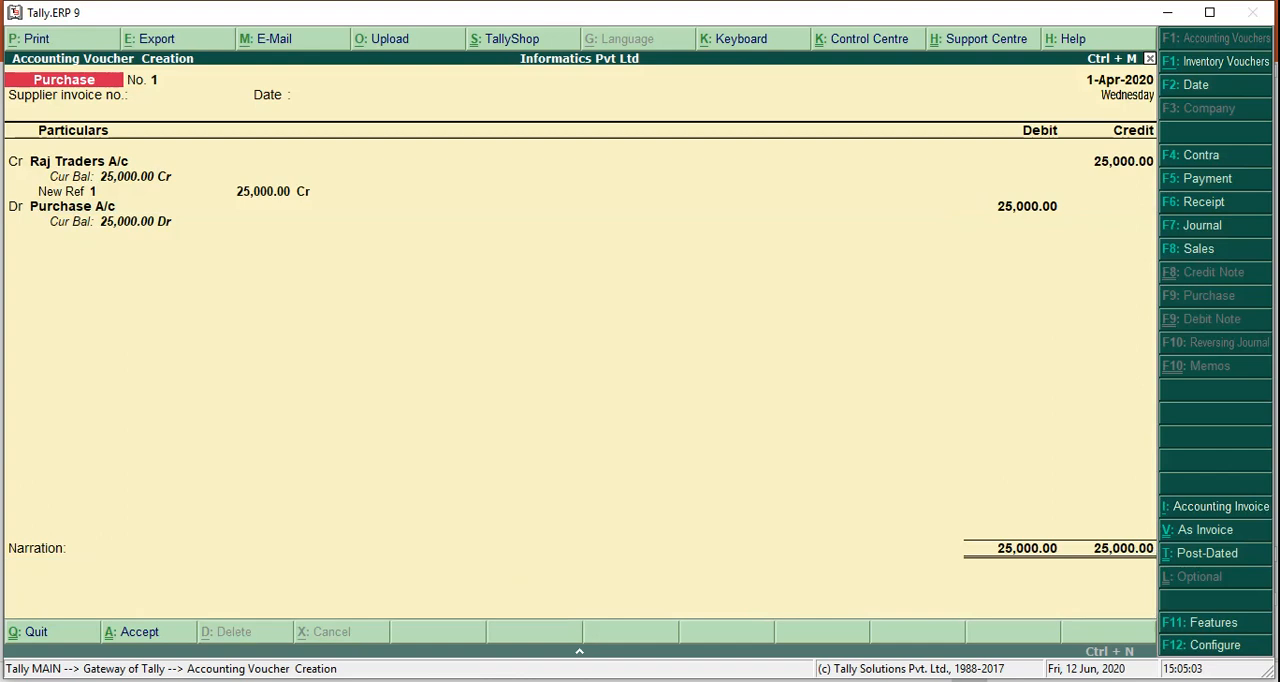
Start a payment voucher debiting Wages A/c with 150, consulting the PowerPoint transactions slide for the wages entry
key(alt+Tab)
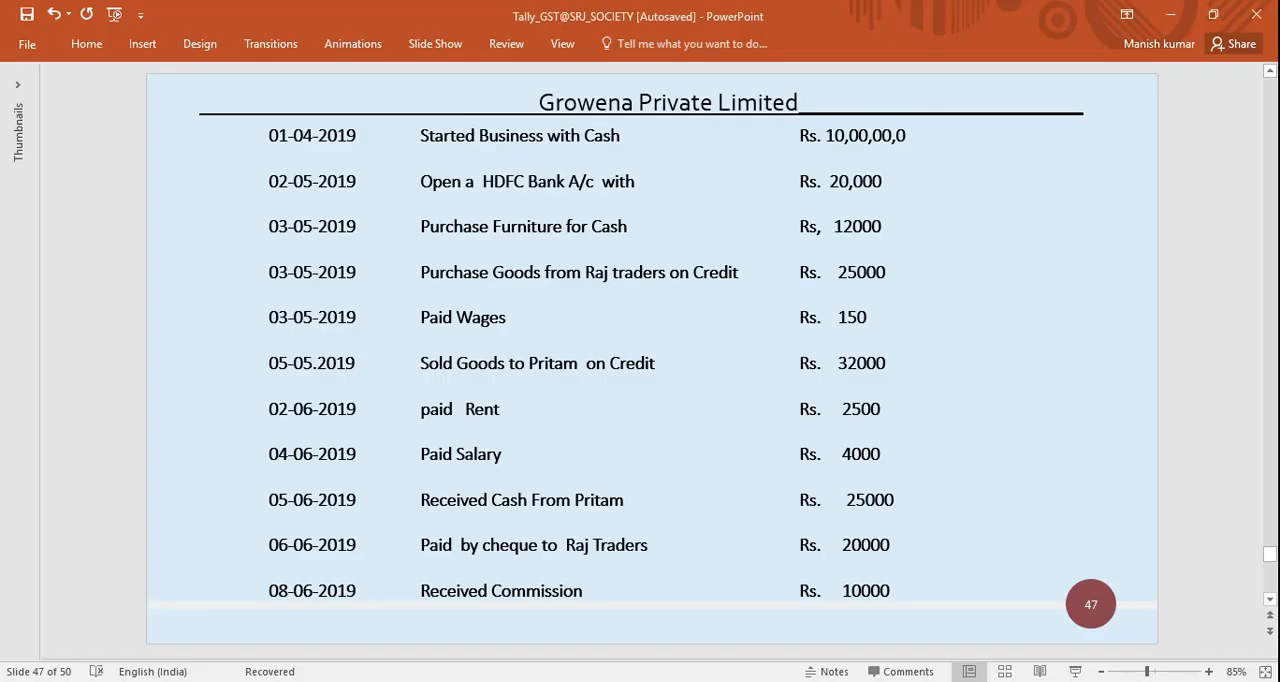
key(alt+Tab)
key(F5)
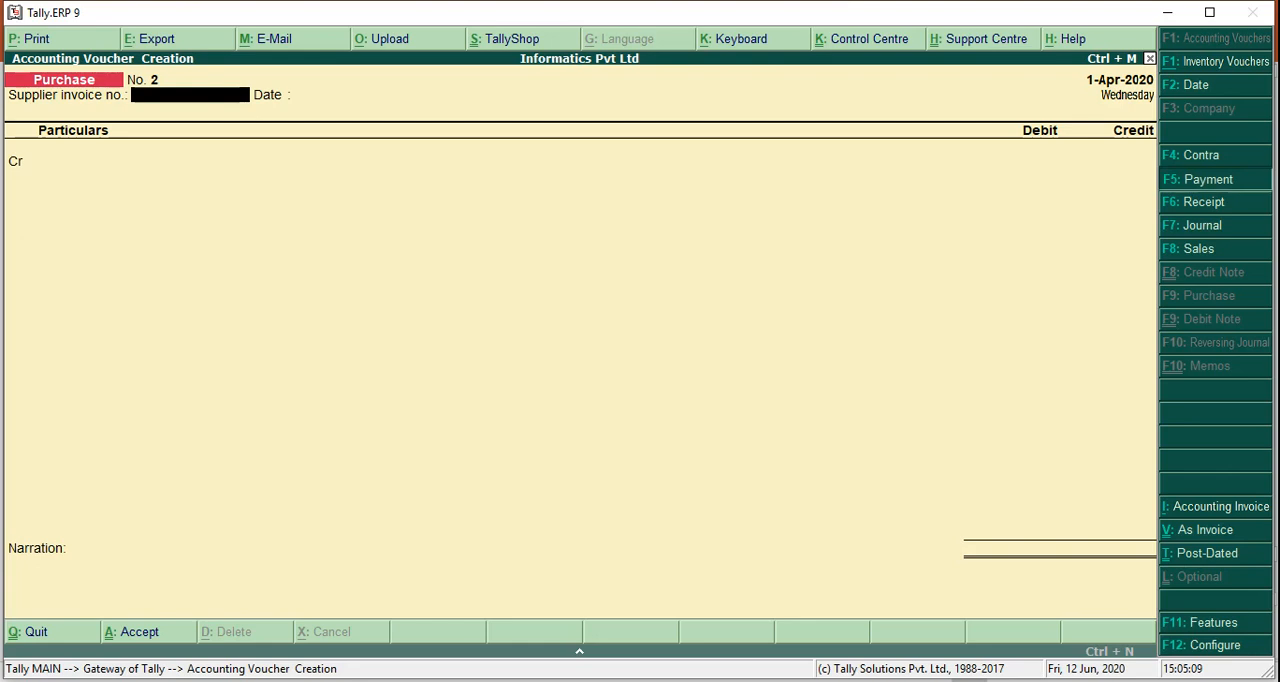
text(Wages)
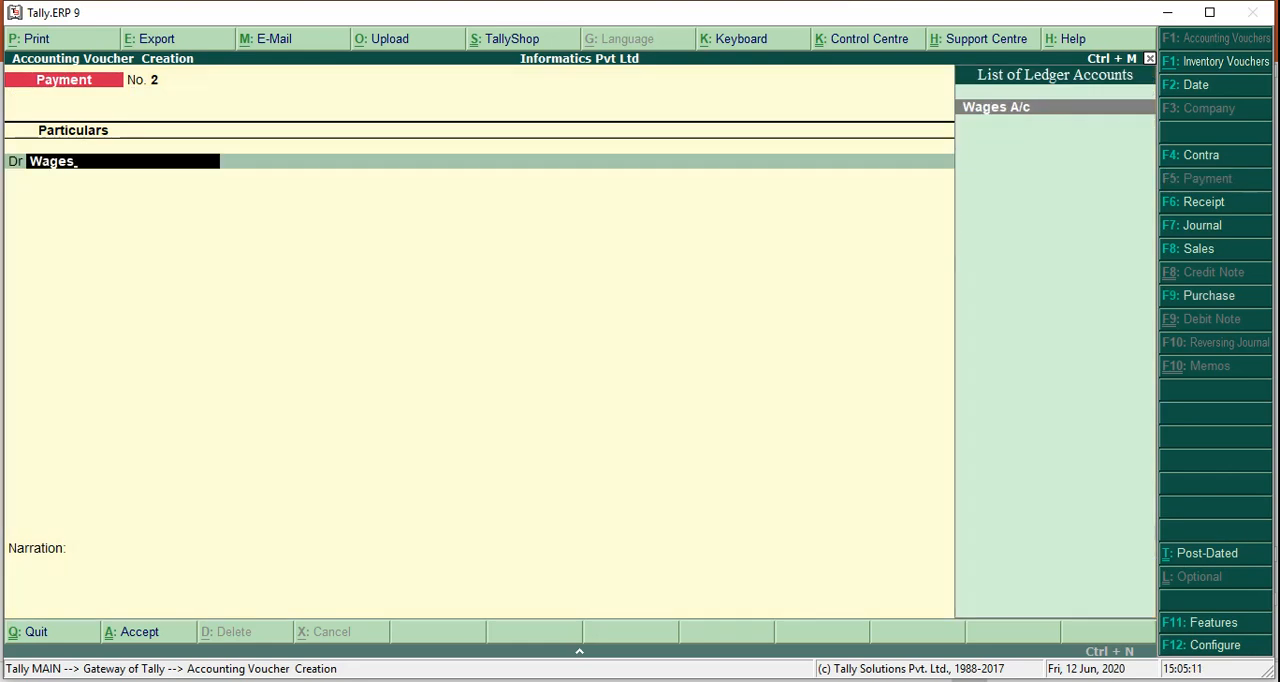
key(Return)
key(alt+Tab)
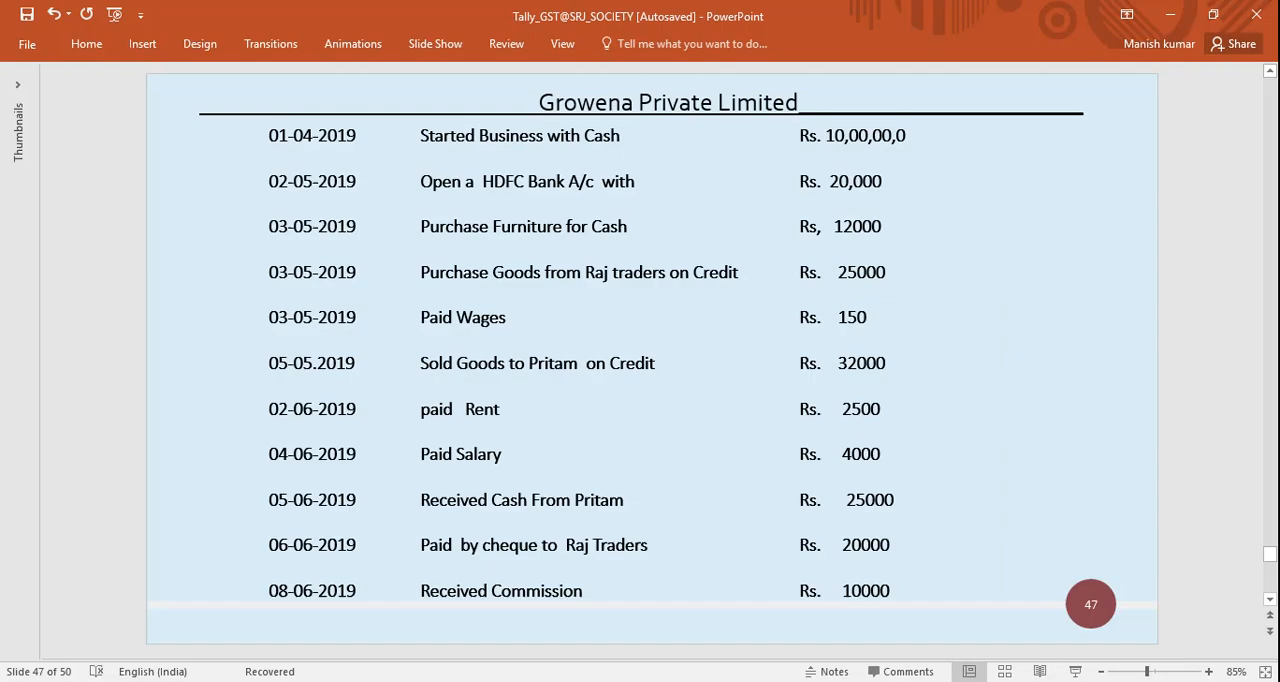
key(alt+Tab)
text(150)
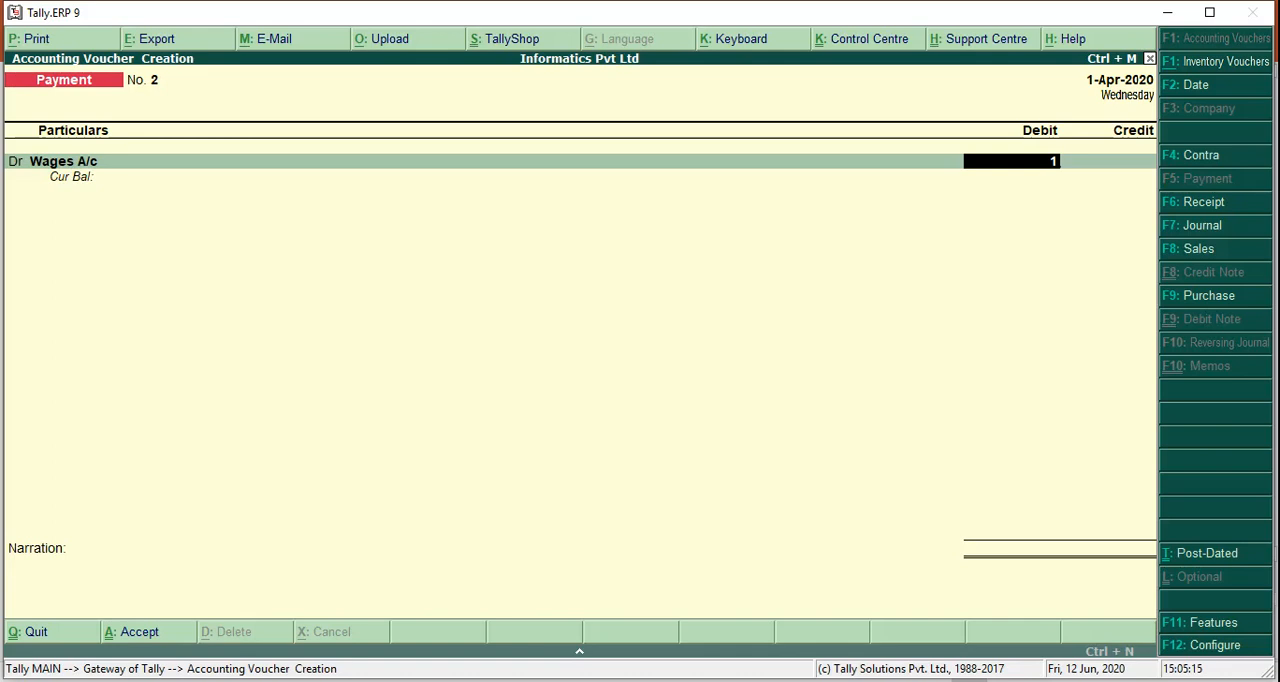
key(Return)
Credit Cash with 150 in the wages payment voucher and accept it without a narration
text(cash)
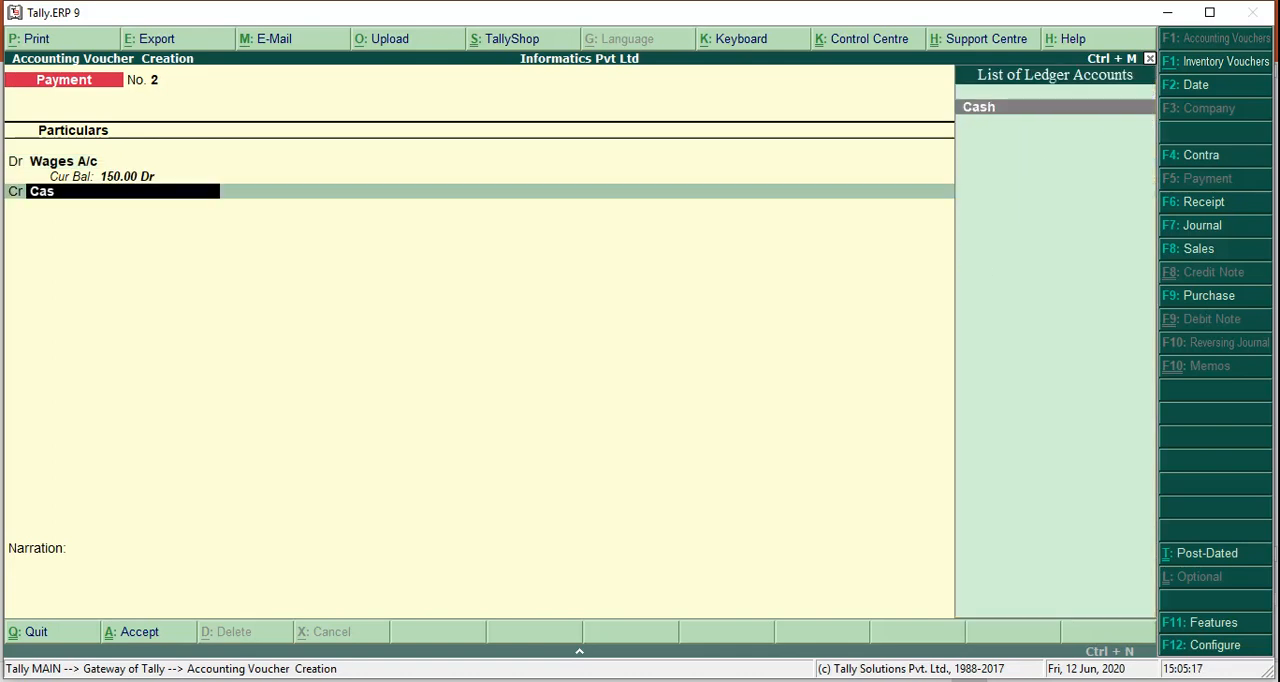
key(Return)
key(Return)
key(Return)
key(Return)
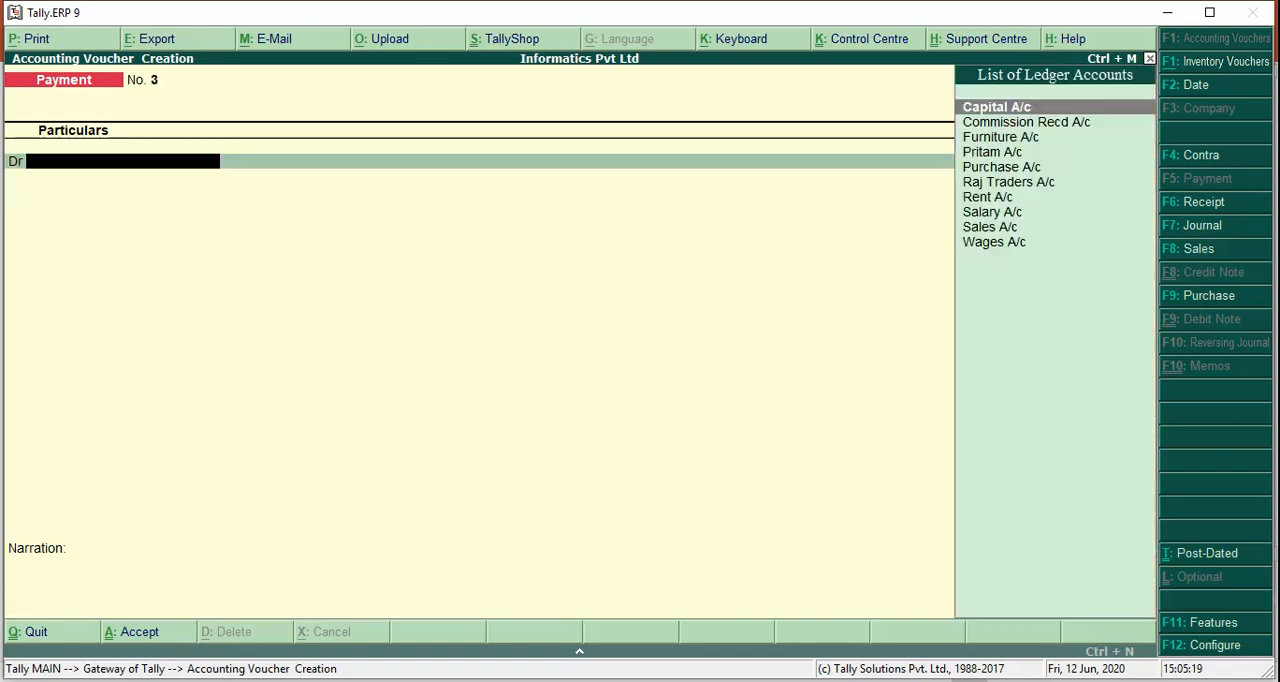
Check the next transaction on the PowerPoint slide and start a sales voucher in voucher mode, leaving the reference number empty
key(alt+Tab)
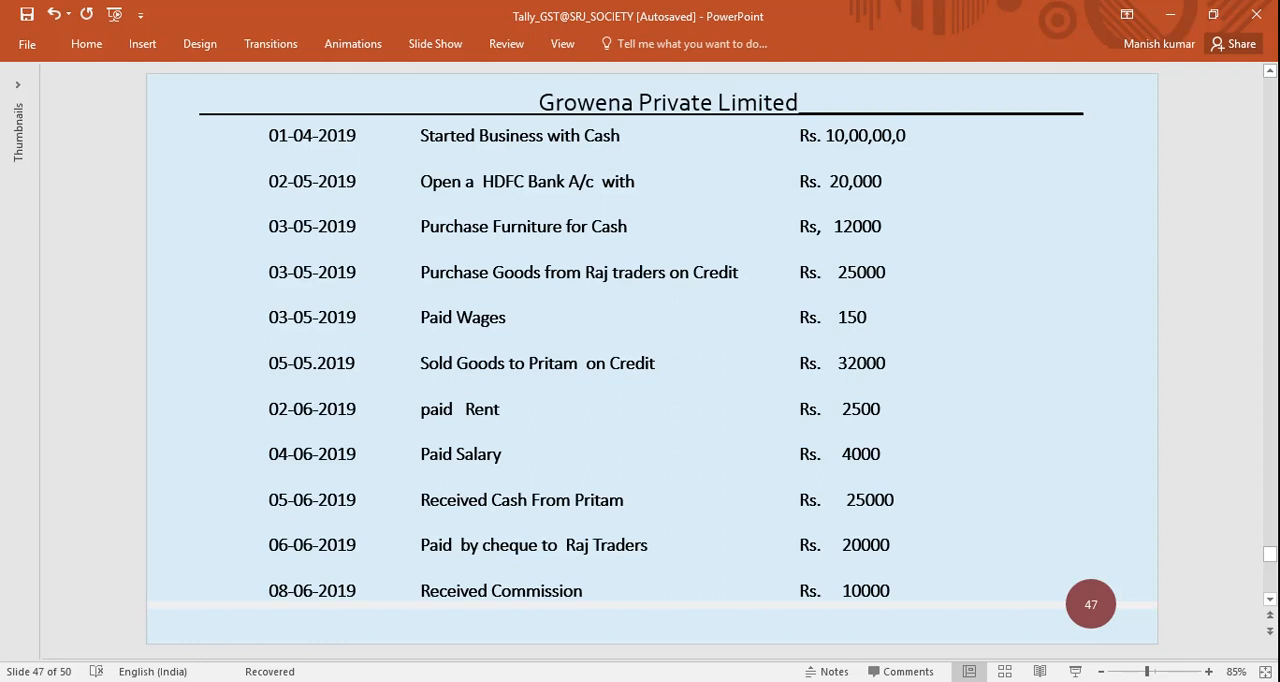
key(alt+Tab)
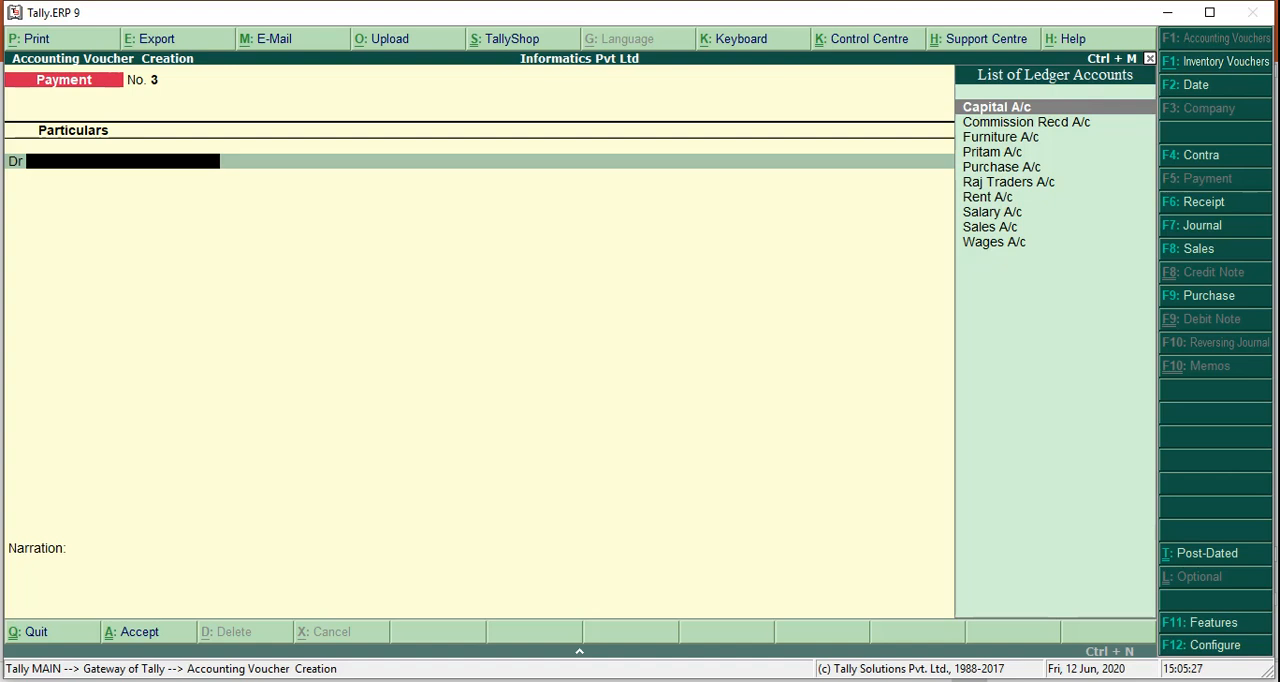
key(F8)
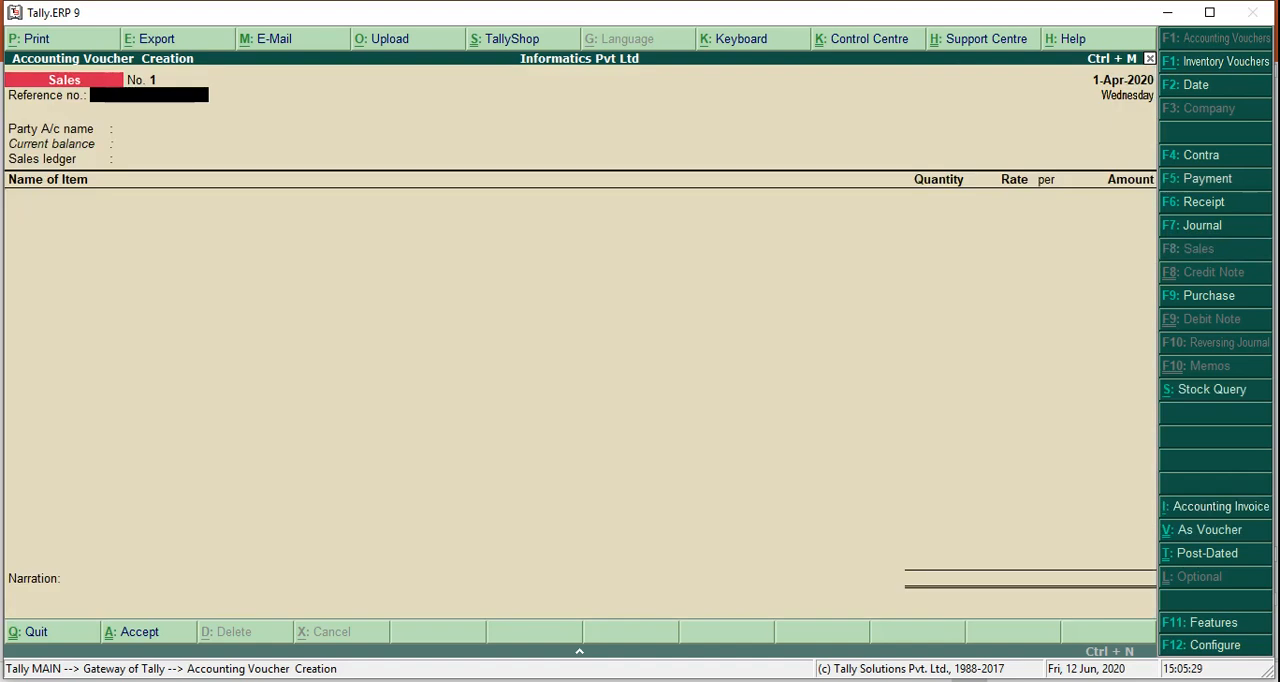
key(ctrl+v)
key(Return)
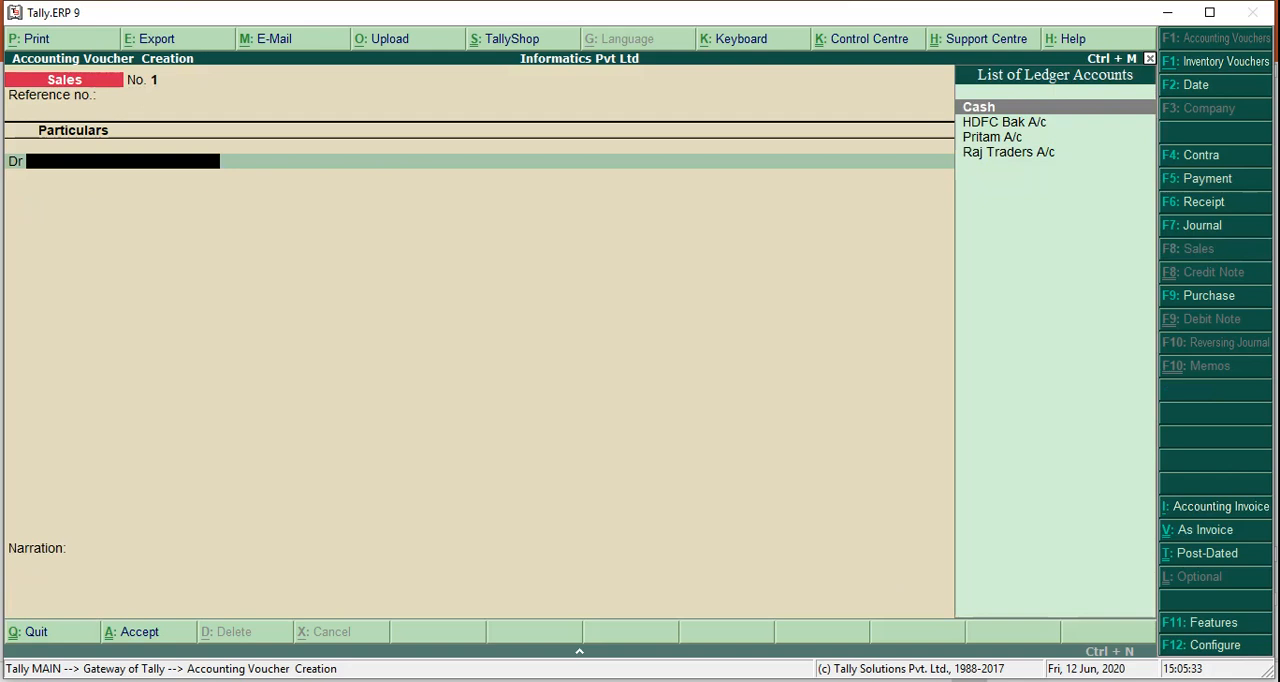
Debit the credit customer's ledger in the sales voucher, setting buyer's State to Not Applicable and Type of Dealer to Regular, with tax numbers empty
key(Down)
key(Down)
key(Return)
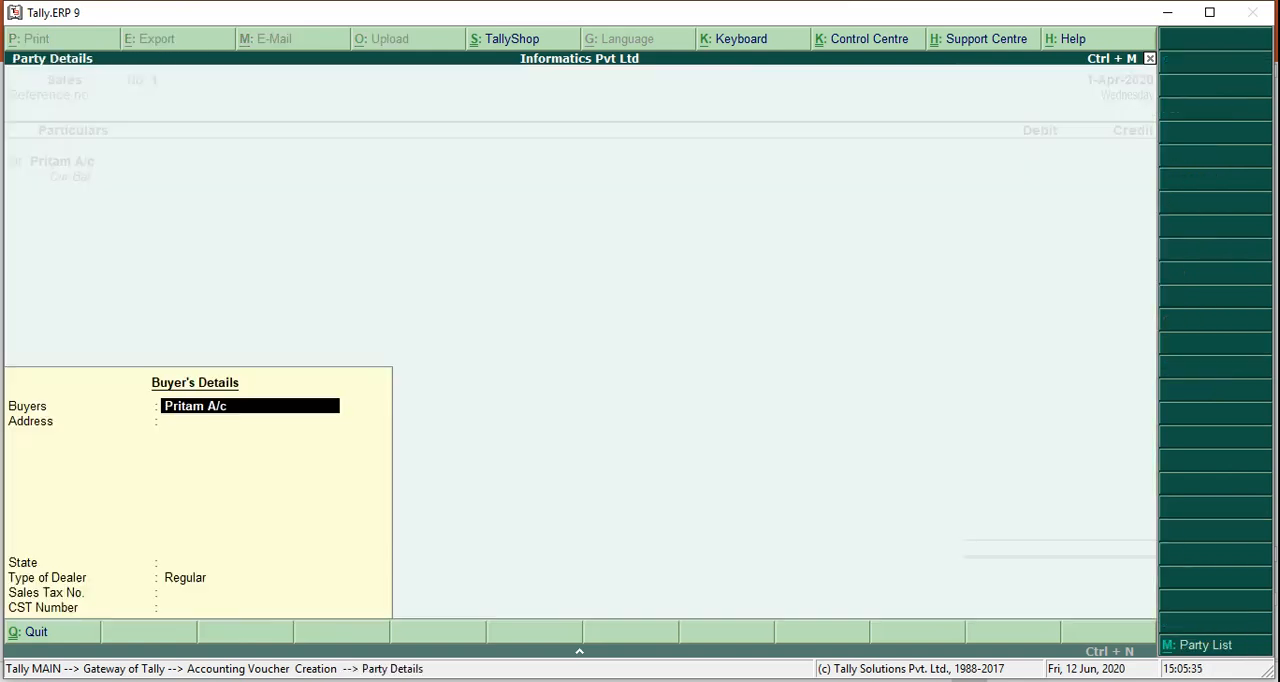
key(Return)
key(Return)
key(Return)
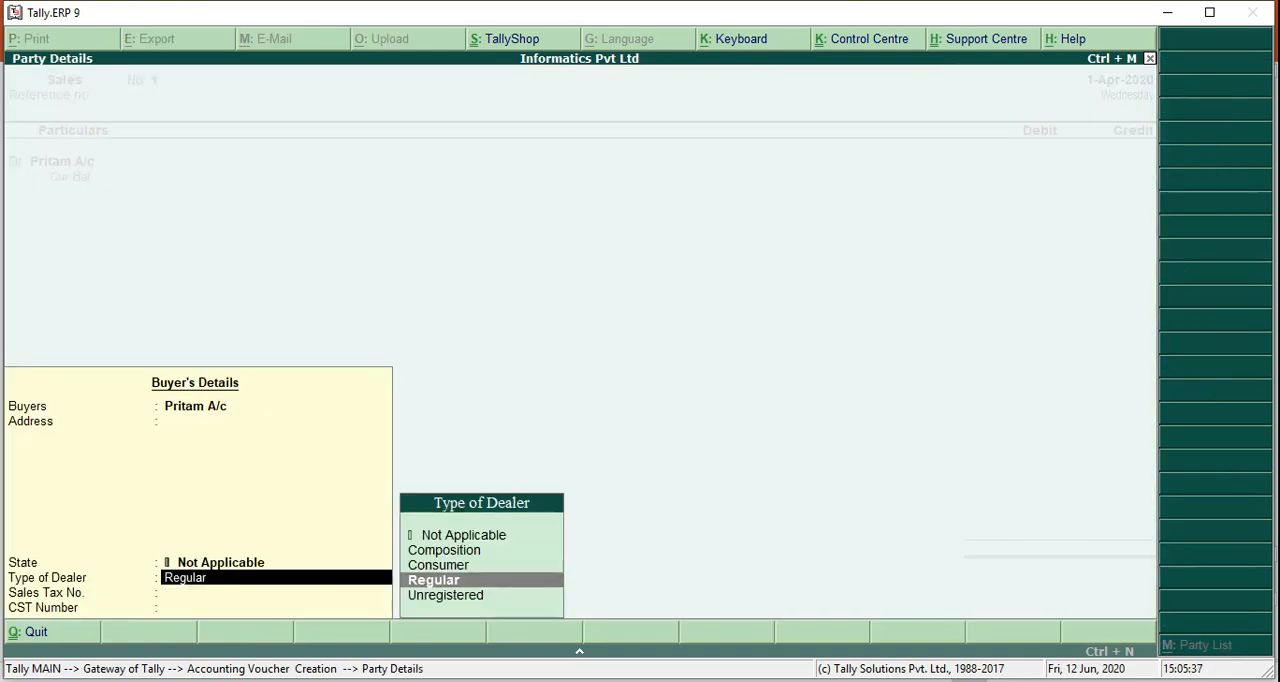
key(Return)
key(Return)
key(Return)
Consult the PowerPoint slide, debit the customer with 32,000 and allocate the amount to New Ref 1 in the bill-wise details
key(alt+Tab)
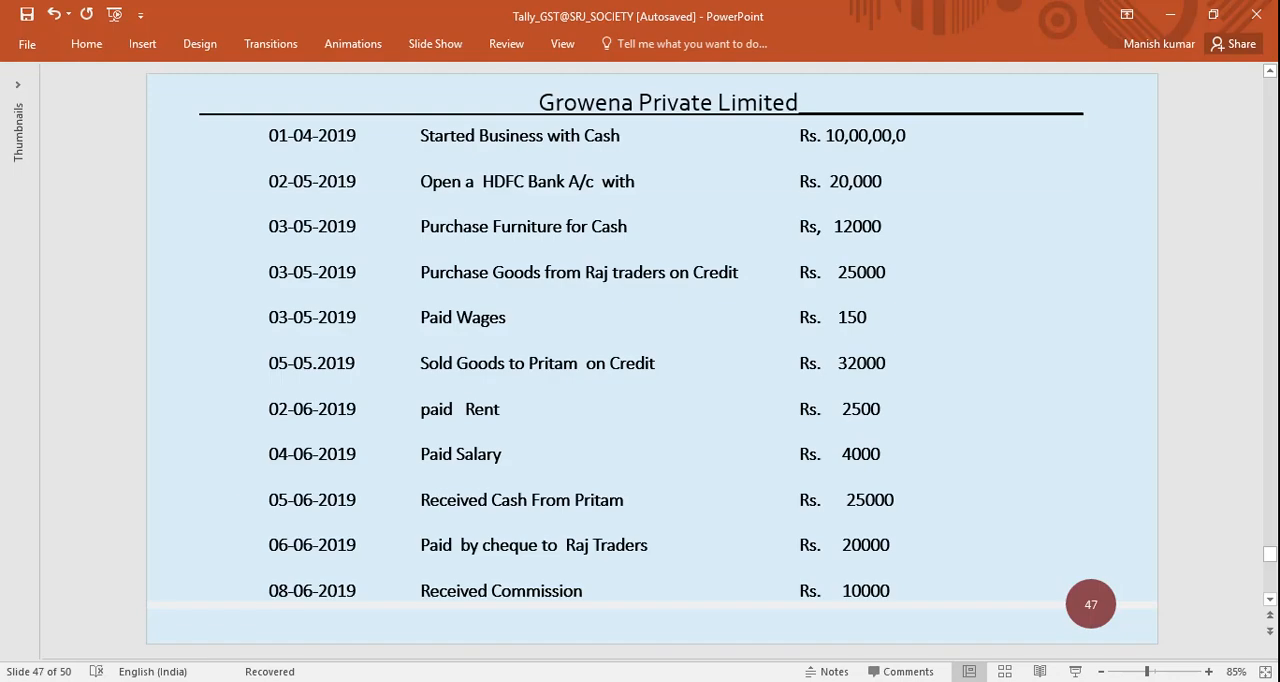
key(alt+Tab)
text(32000)
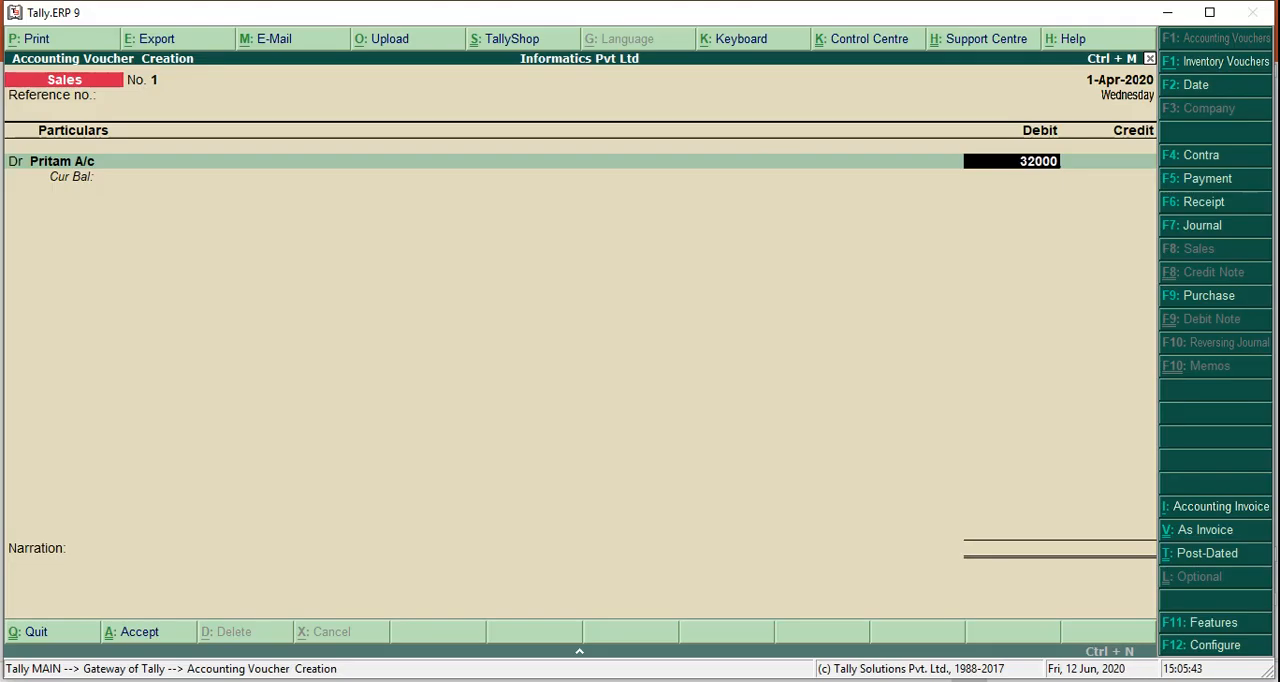
key(Return)
Credit Sales A/c with 32,000 and accept the sales voucher without a narration
key(Return)
key(Return)
key(Return)
key(Return)
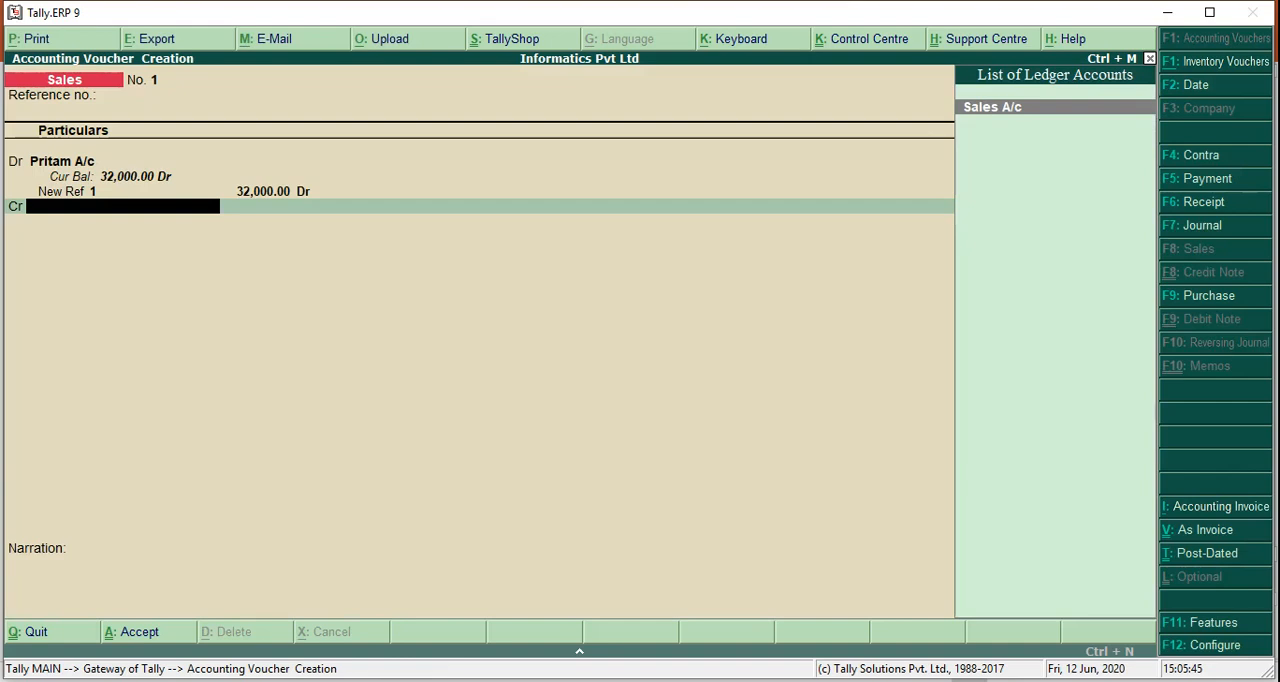
key(Return)
key(Return)
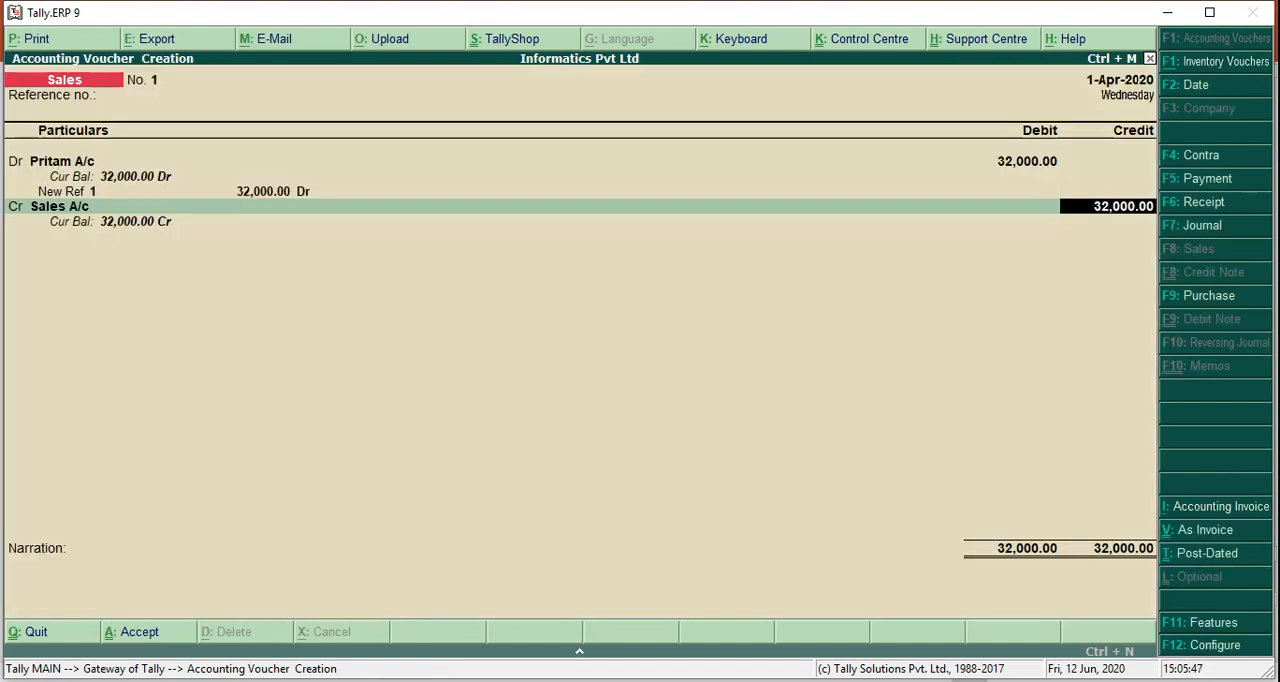
key(Return)
key(Return)
key(Return)
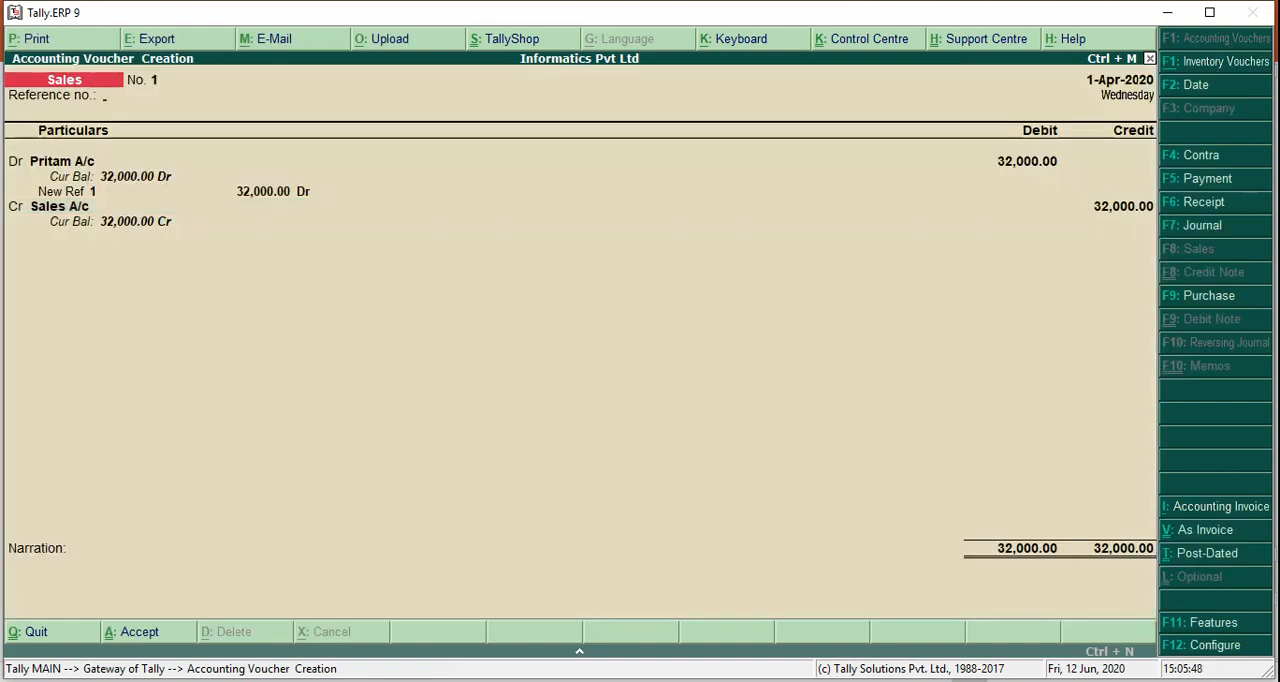
Start a payment voucher debiting Rent A/c with 2,500, consulting the PowerPoint transactions slide for the rent entry
key(alt+Tab)
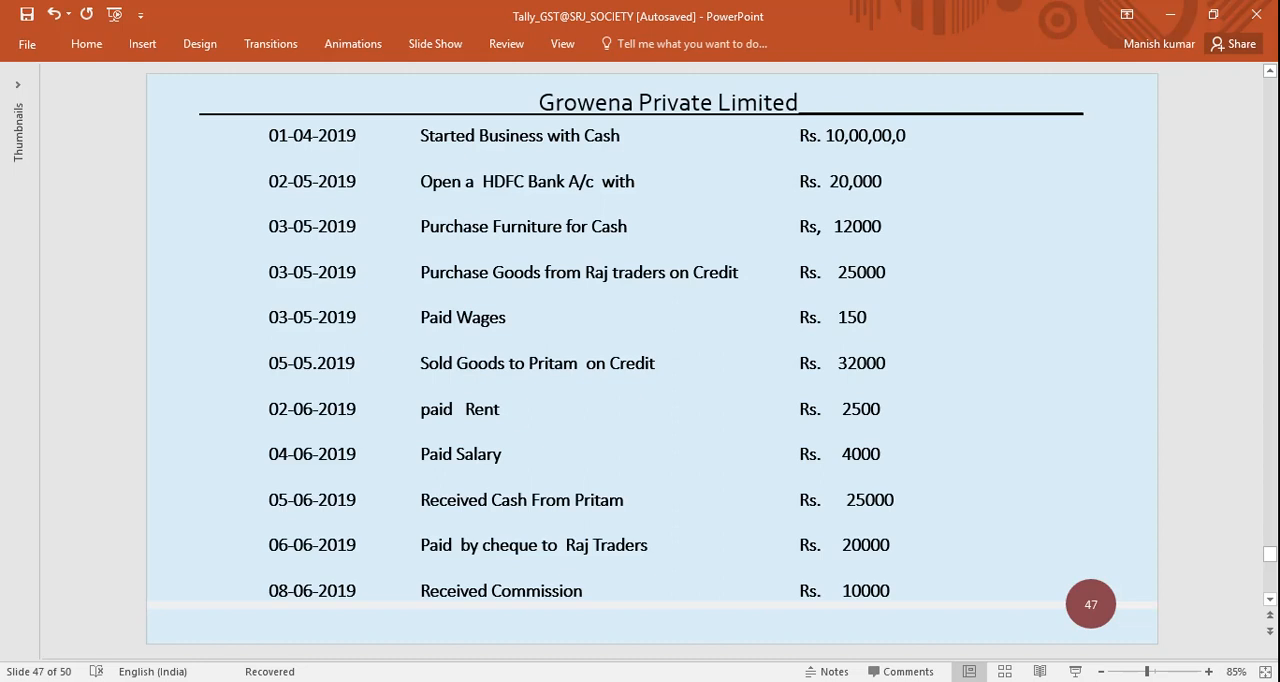
key(alt+Tab)
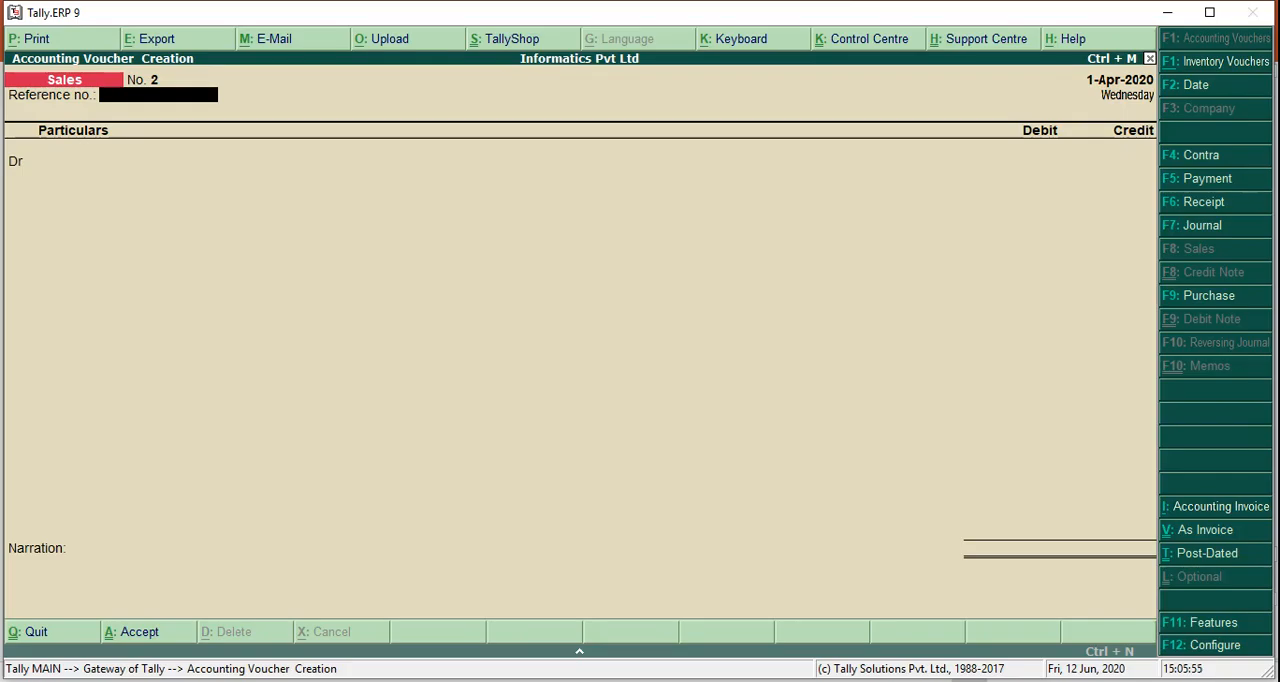
key(F5)
text(Rent)
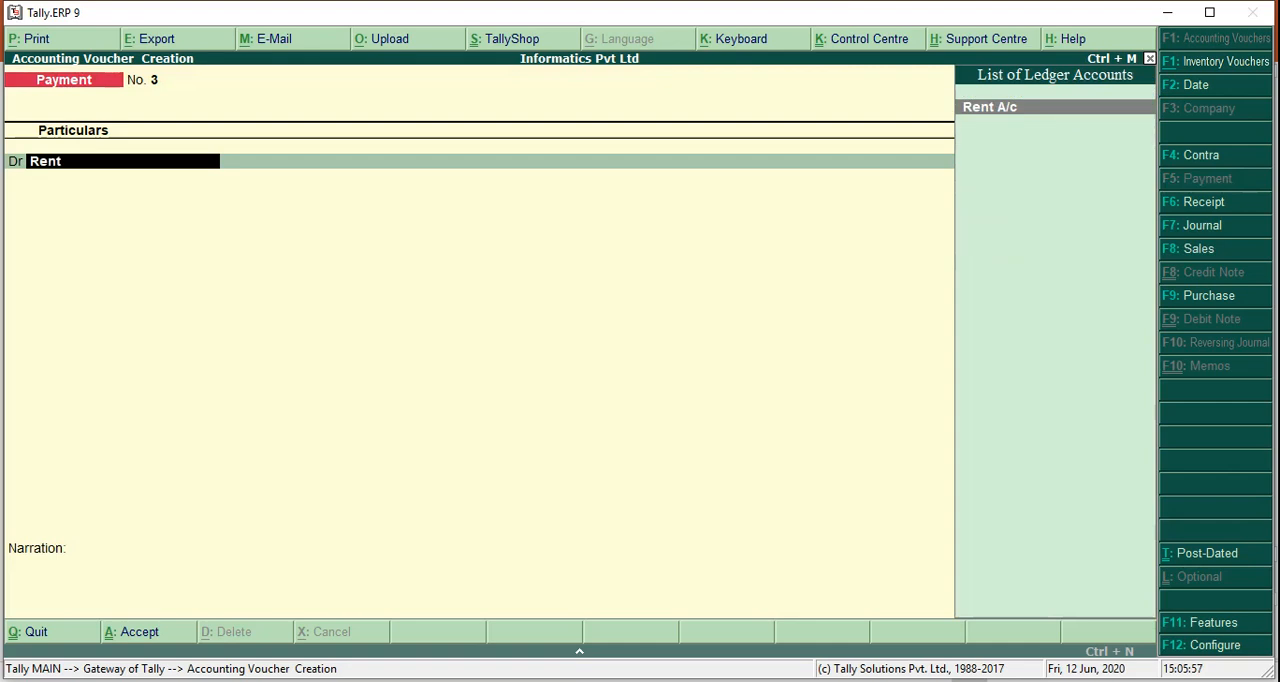
key(Return)
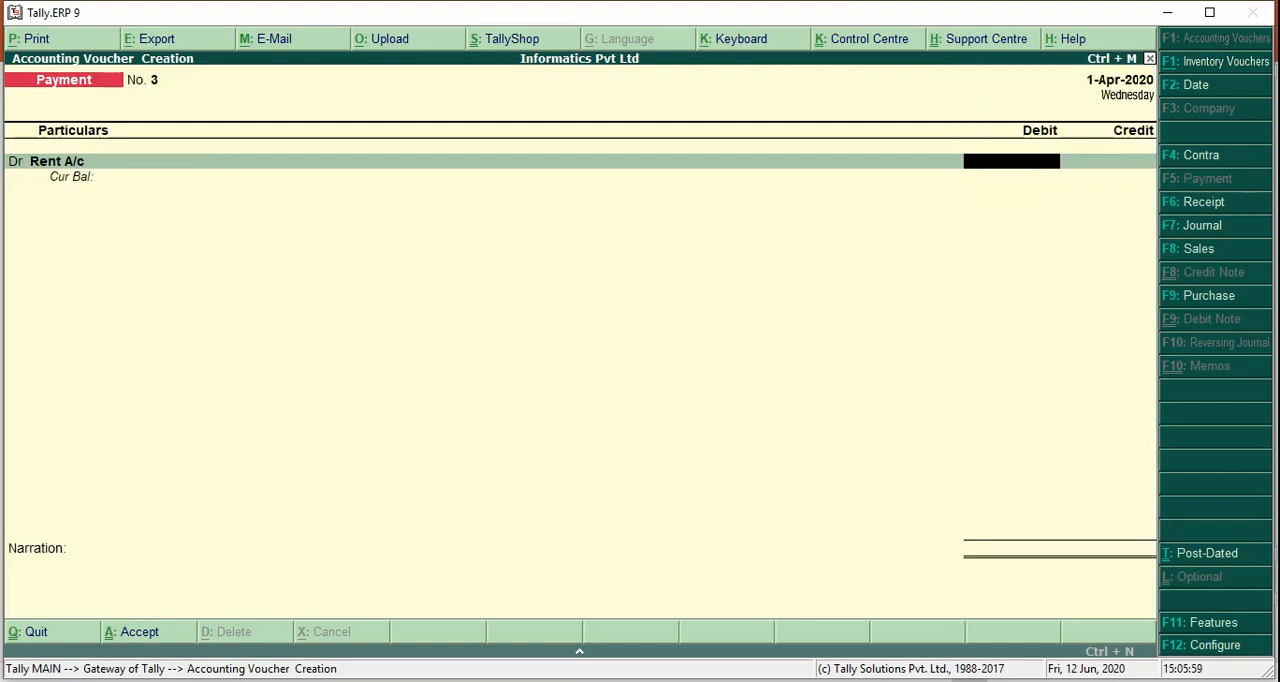
key(alt+Tab)
key(alt+Tab)
text(2500)
key(Return)
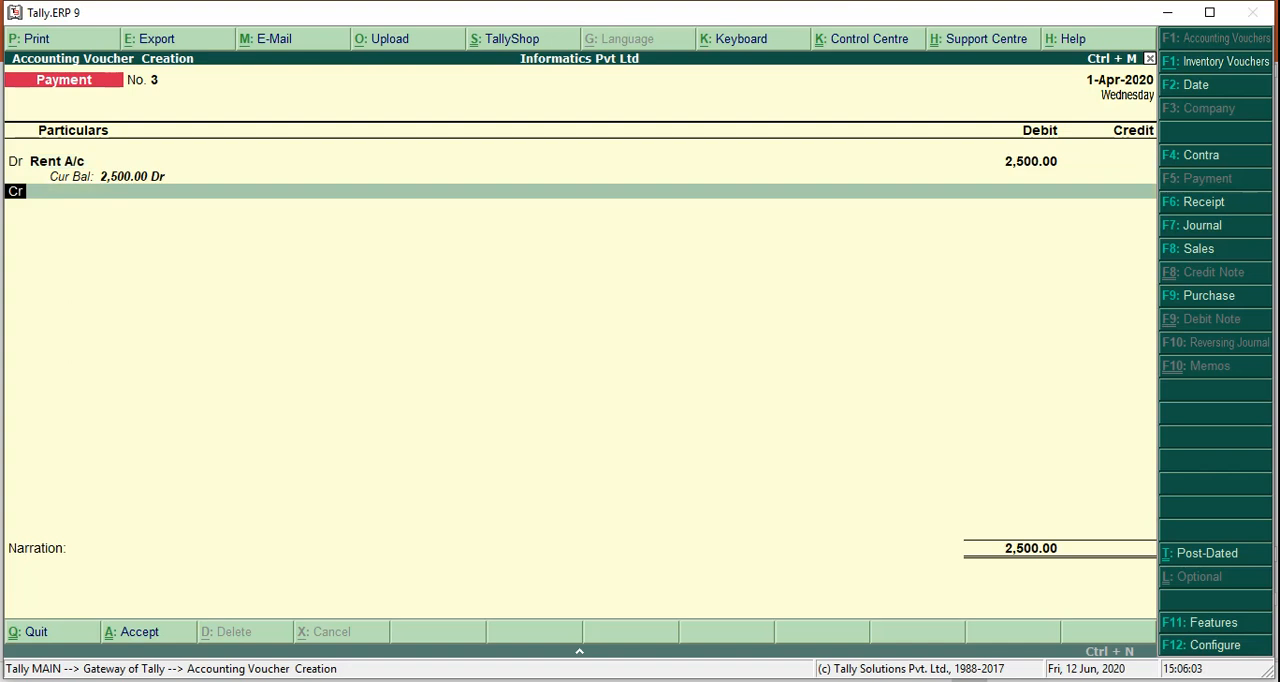
Credit Cash with 2,500 in the rent payment voucher and accept it without a narration
text(Cash)
key(Return)
key(Return)
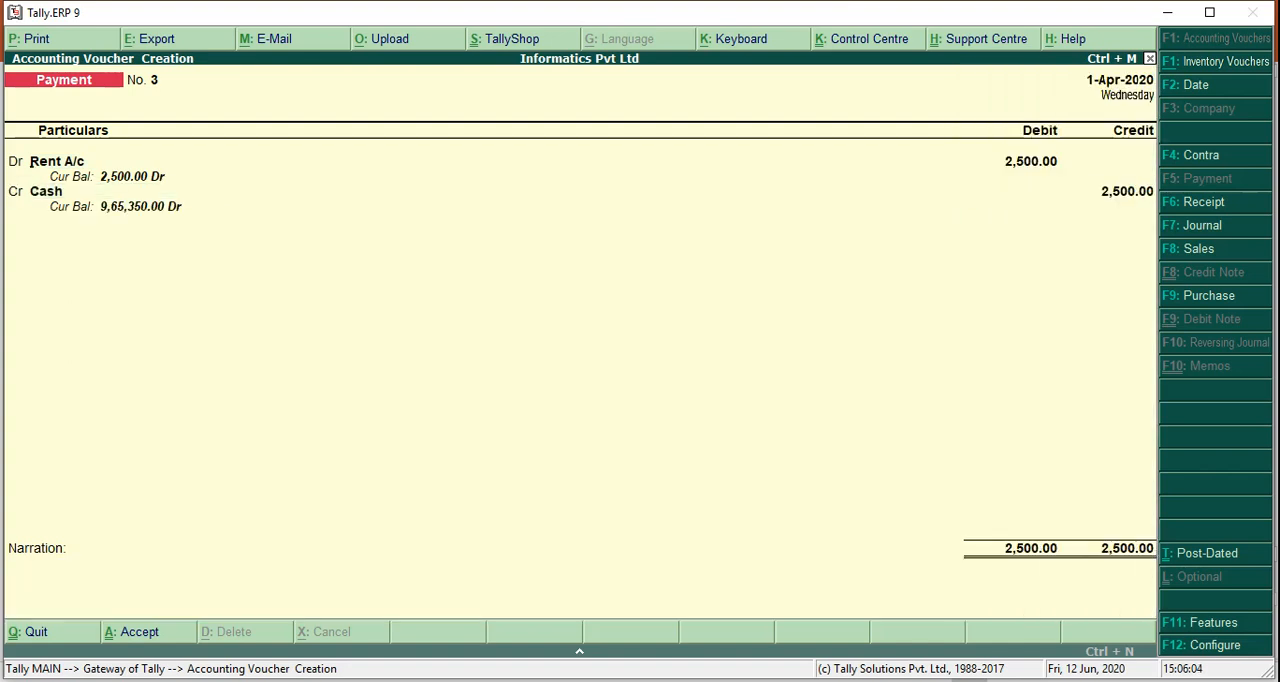
key(Return)
Check the salary entry on the PowerPoint slide and debit Salary A/c with 4,000 in a new payment voucher
key(alt+Tab)
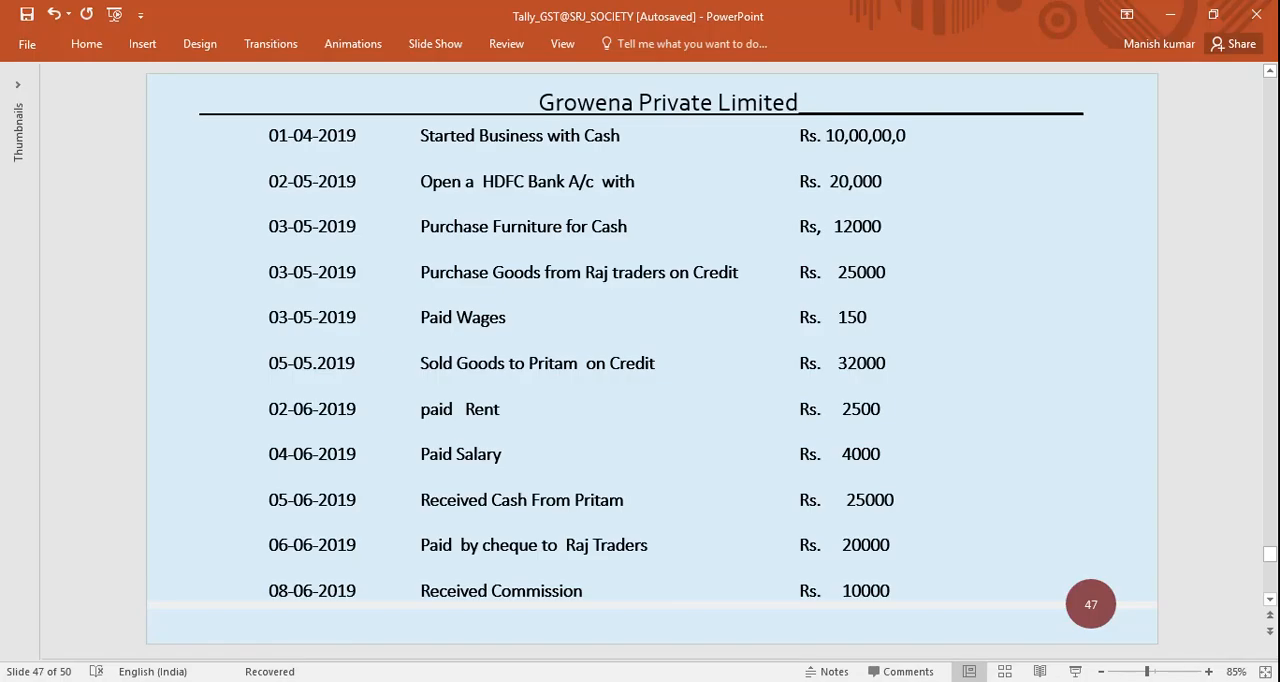
key(alt+Tab)
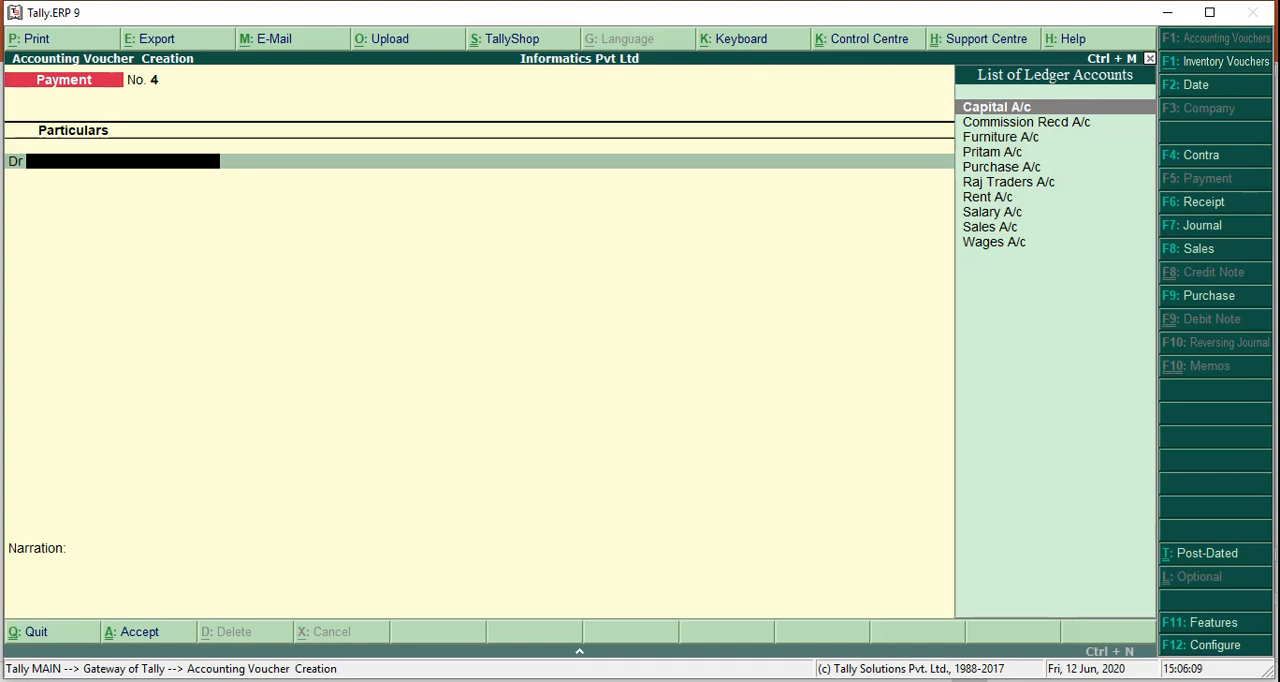
text(Salary)
key(Return)
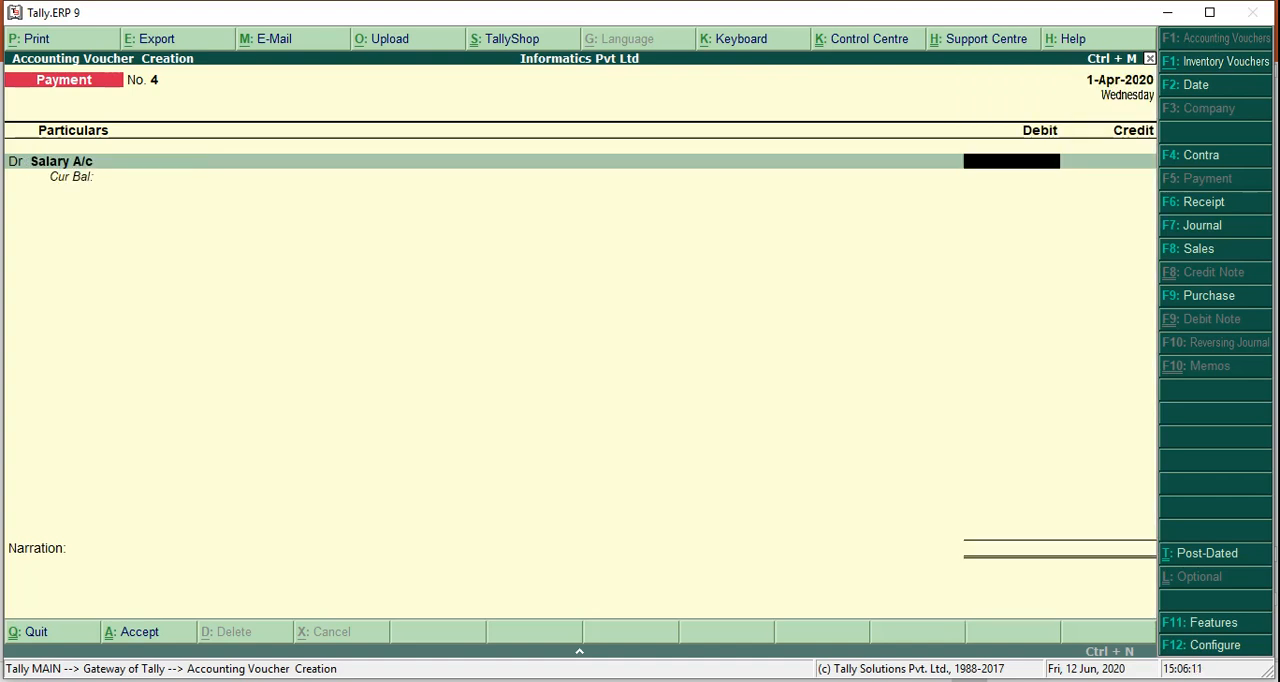
text(4000)
key(Return)
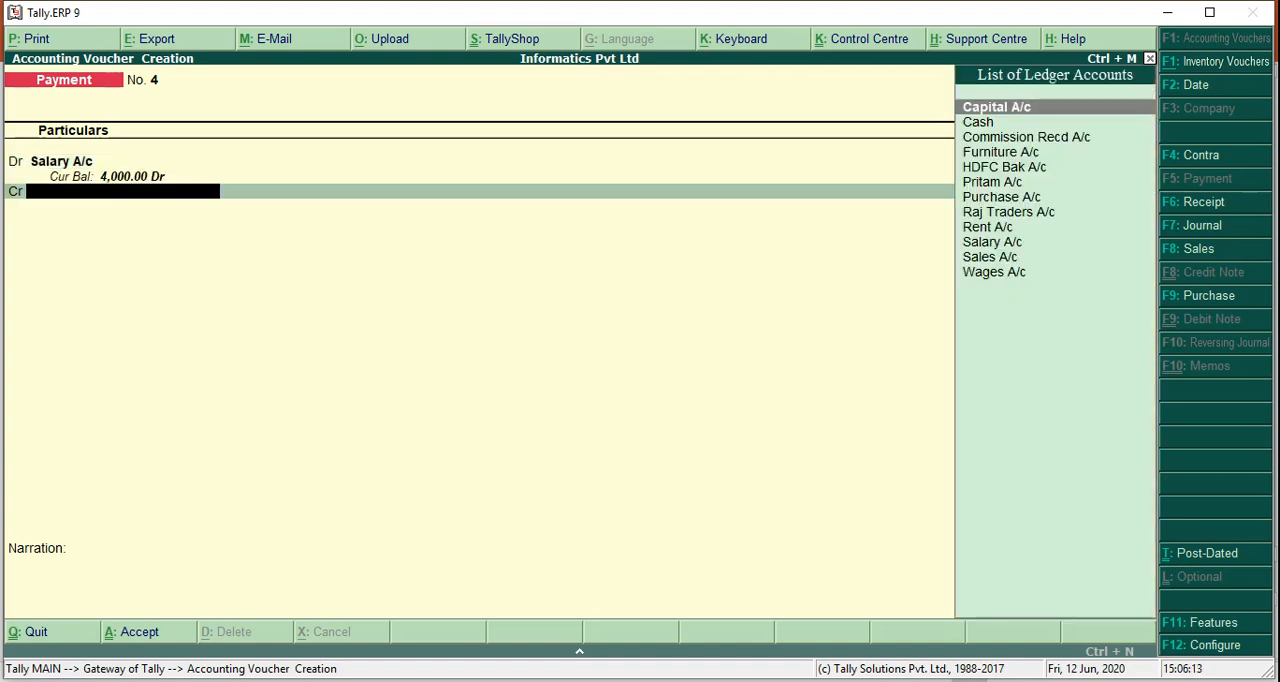
Credit Cash with 4,000 in the salary payment voucher and accept it without a narration
text(Cash)
key(Return)
key(Return)
key(Return)
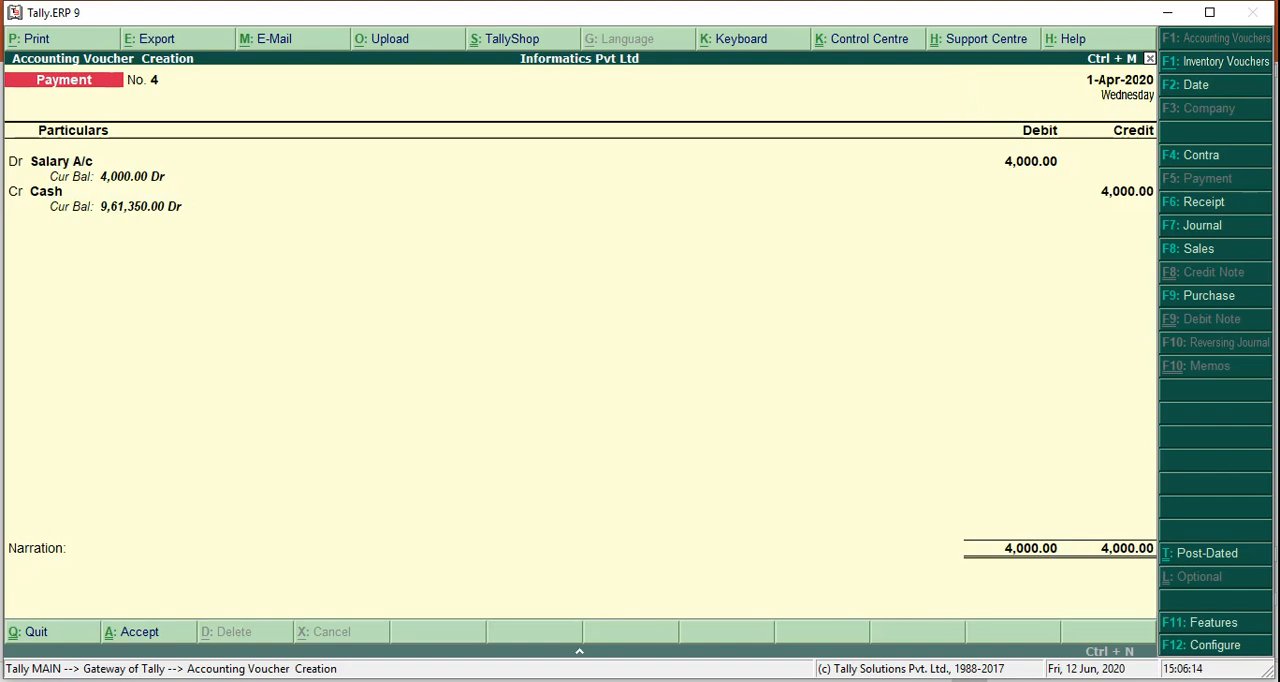
Consult the PowerPoint slide for the entry following salary and start a receipt voucher crediting the credit customer's ledger
key(alt+Tab)
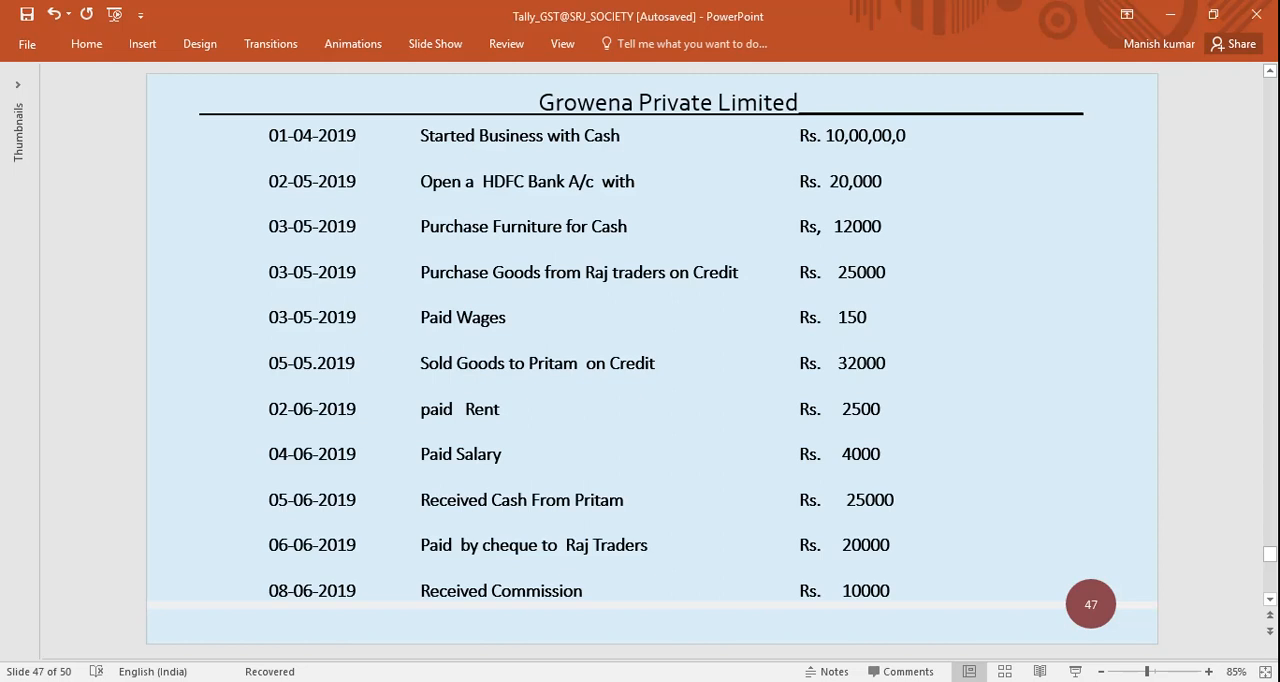
key(alt+Tab)
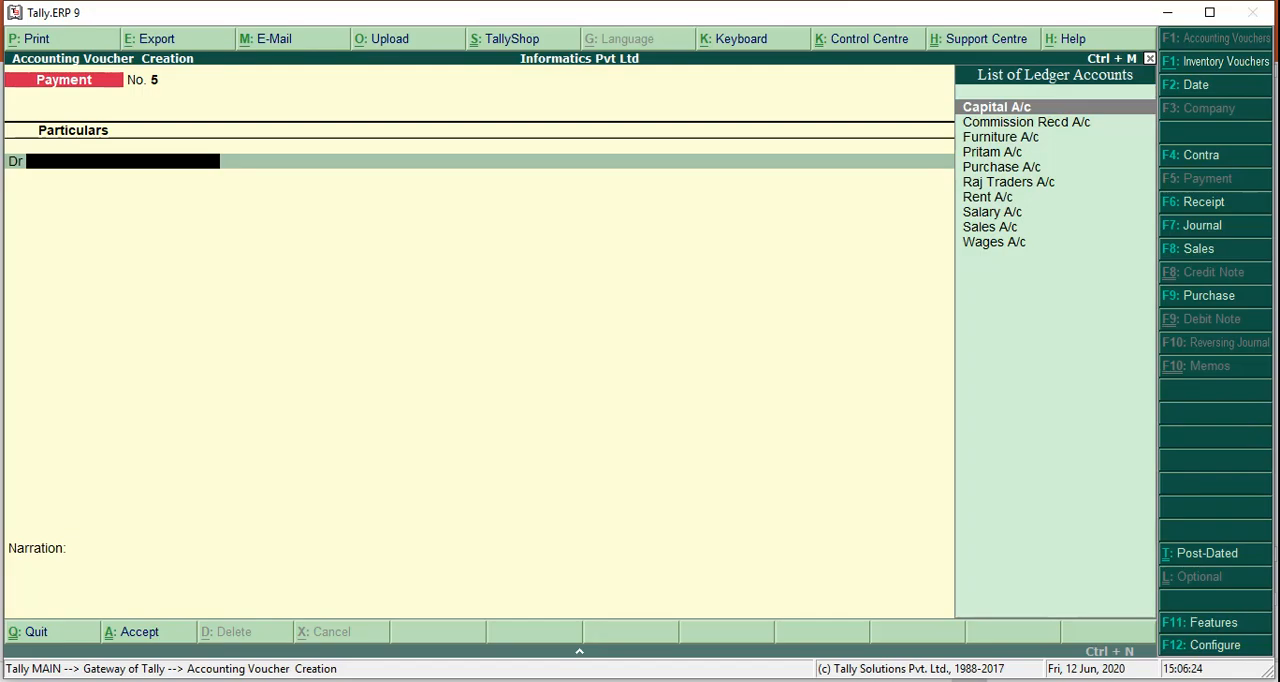
key(F6)
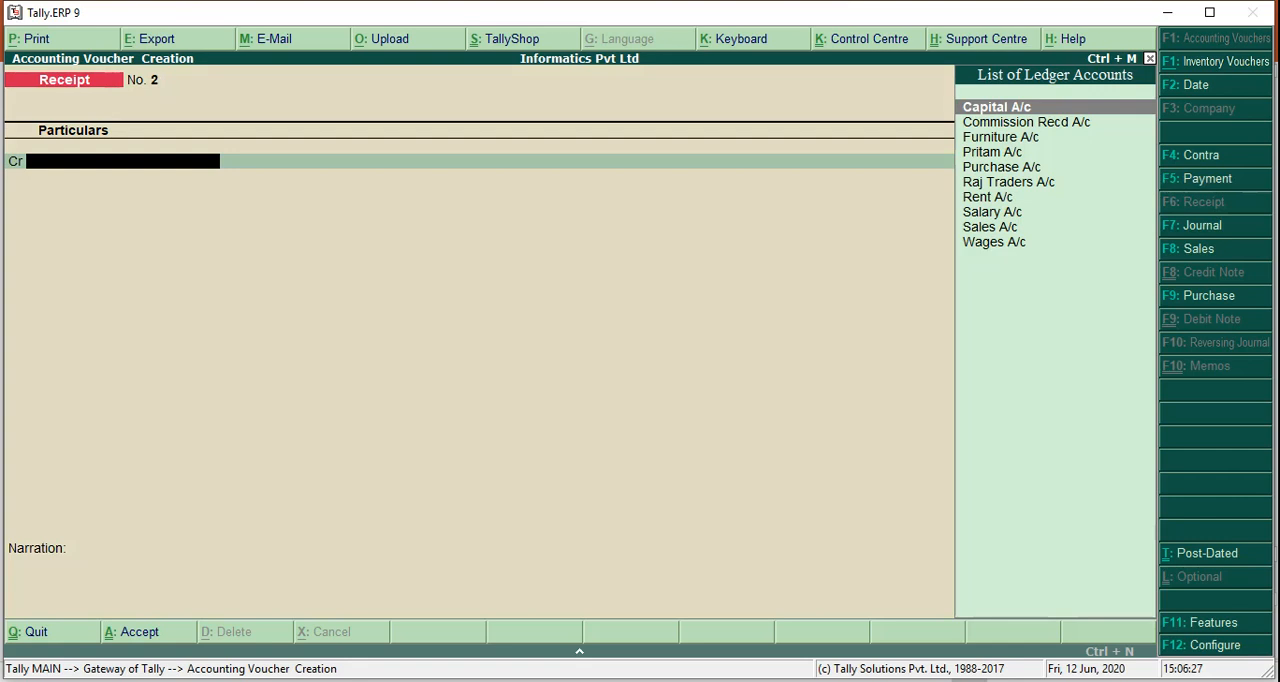
text(Pit)
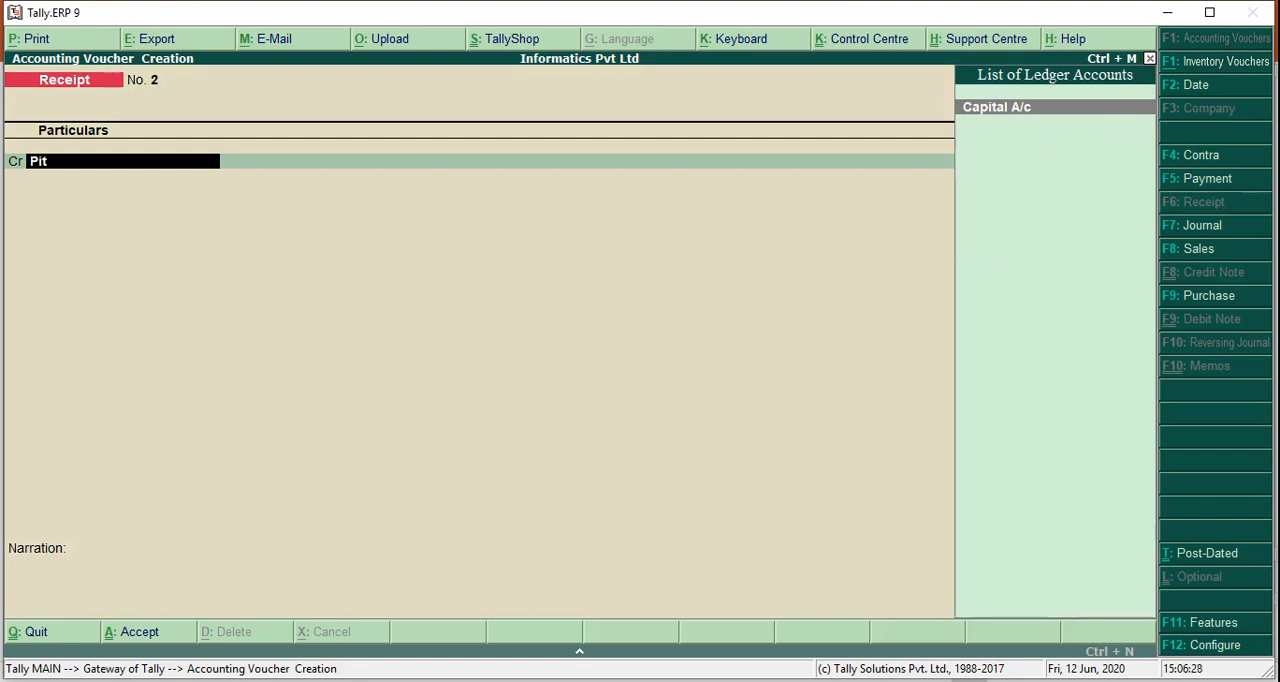
key(BackSpace)
key(BackSpace)
text(r)
key(Return)
Check the received amount on the PowerPoint slide, credit the customer's ledger with 25,000 and allocate it as Agst Ref 1
key(alt+Tab)
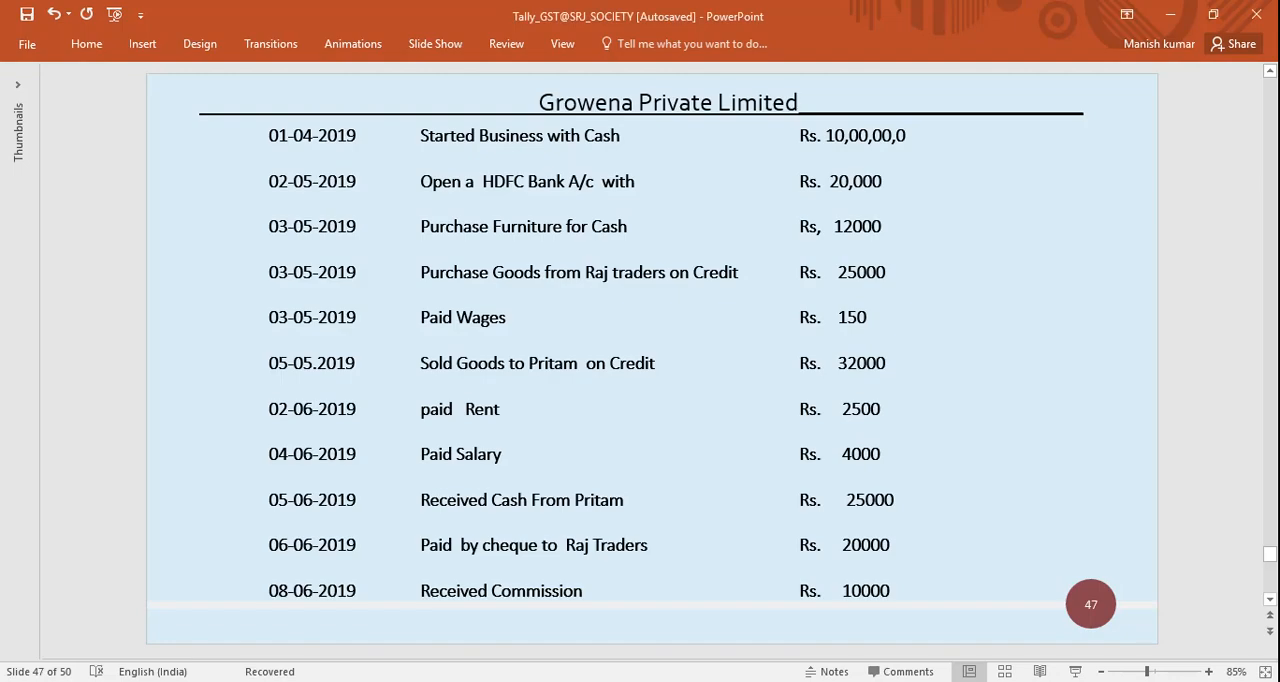
key(alt+Tab)
text(25000)
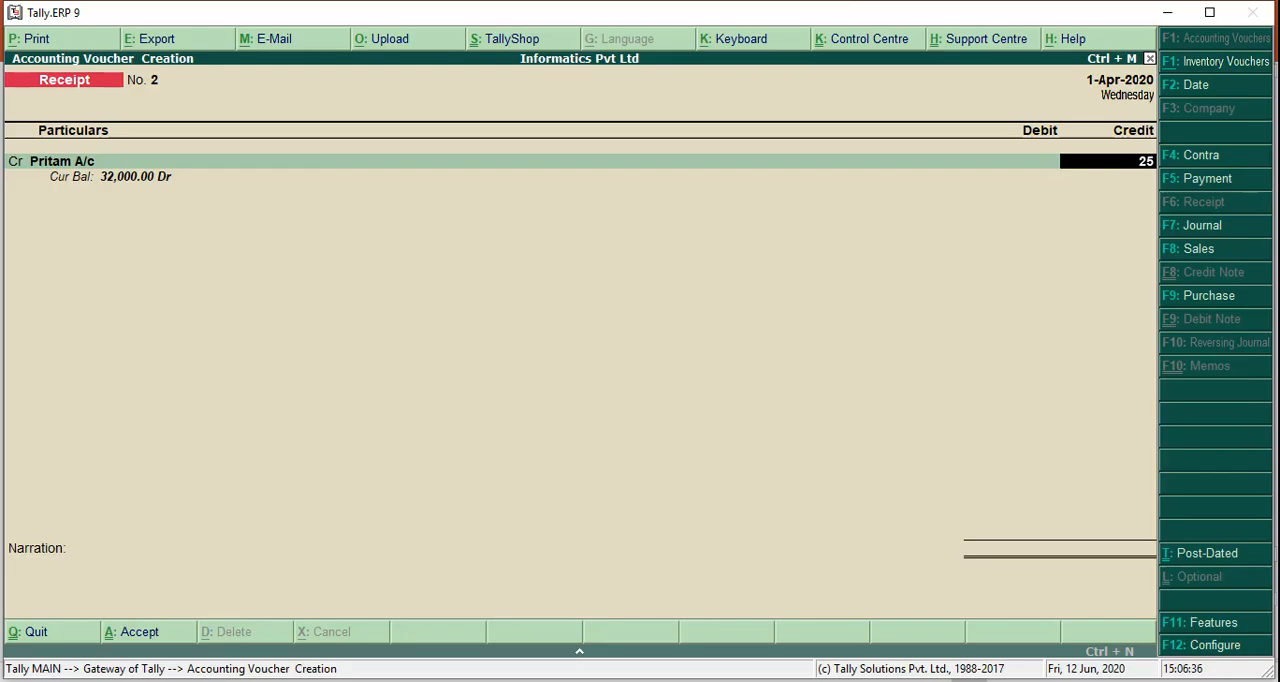
key(Return)
Debit Cash with 25,000 in the customer's receipt voucher and accept it without a narration
key(Return)
key(Return)
key(Return)
key(Return)
key(Return)
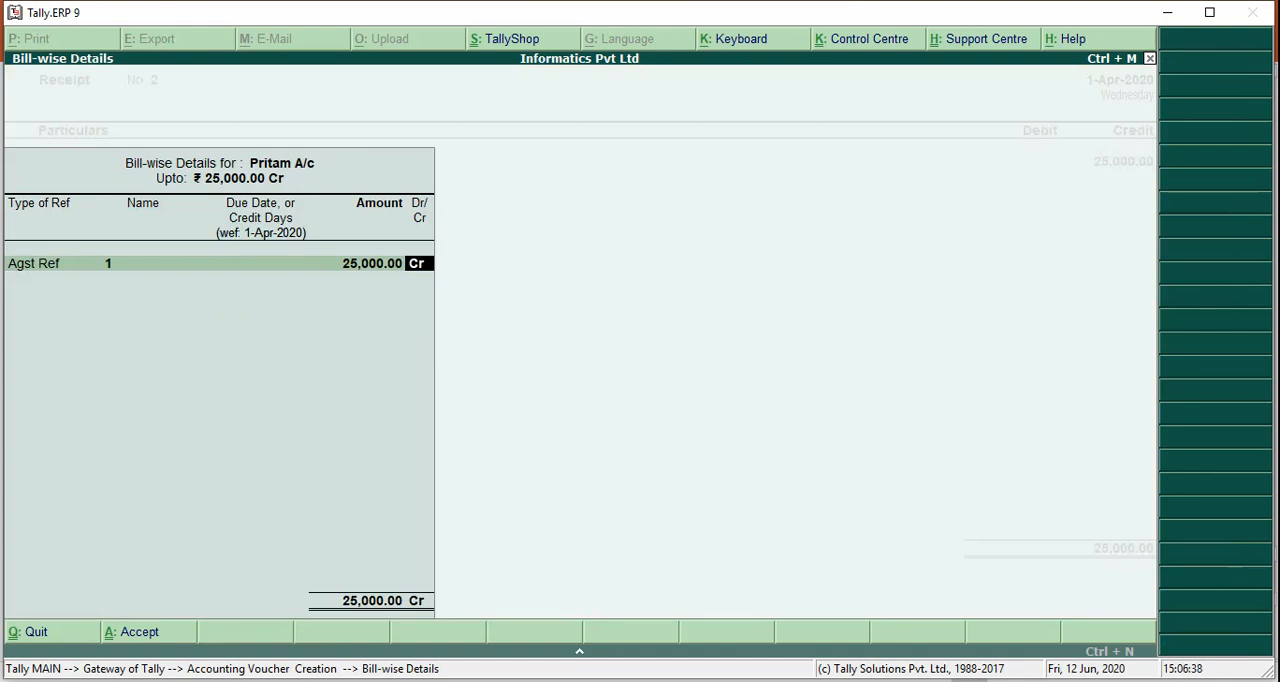
text(cas)
key(Return)
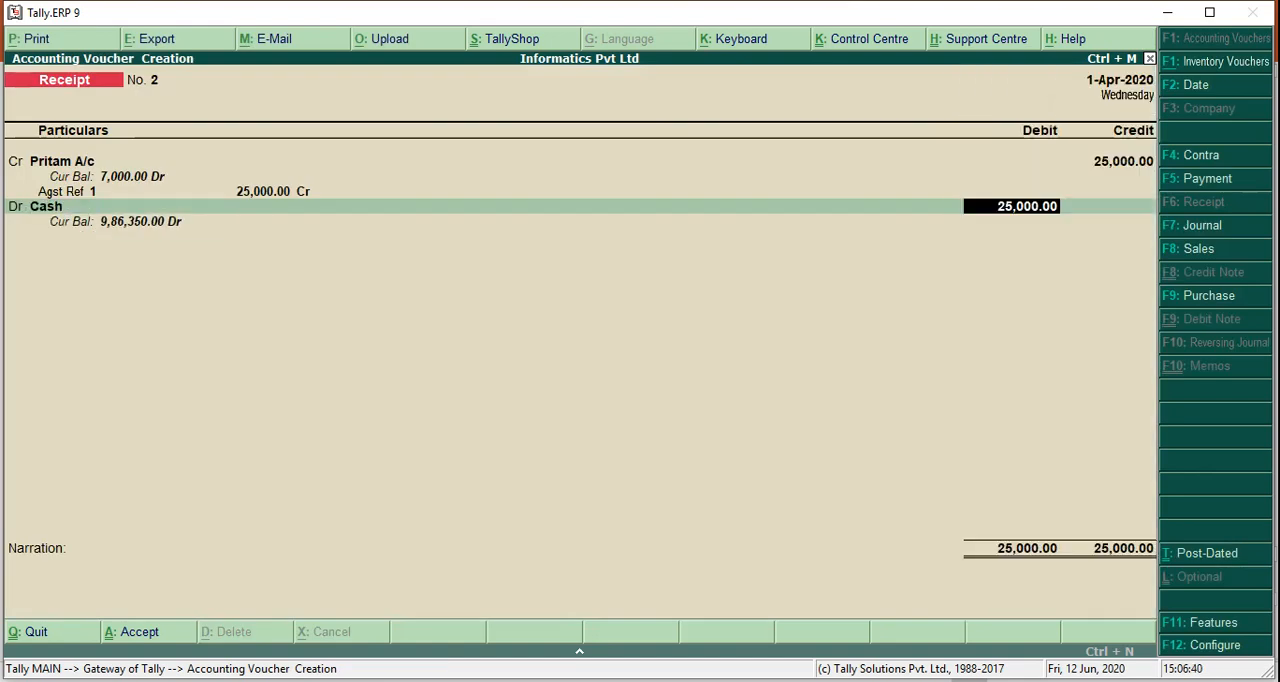
key(Return)
key(Return)
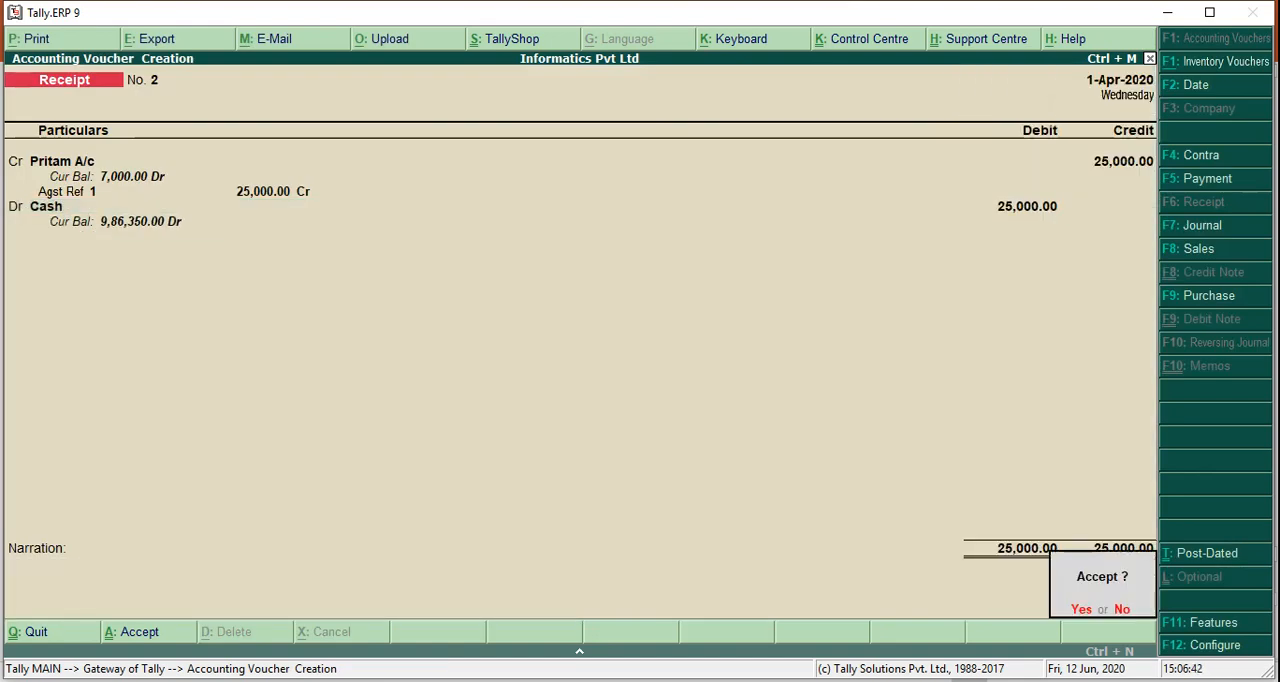
key(Return)
Check the cheque payment entry on the PowerPoint slide and start a payment voucher debiting Raj Traders A/c
key(alt+Tab)
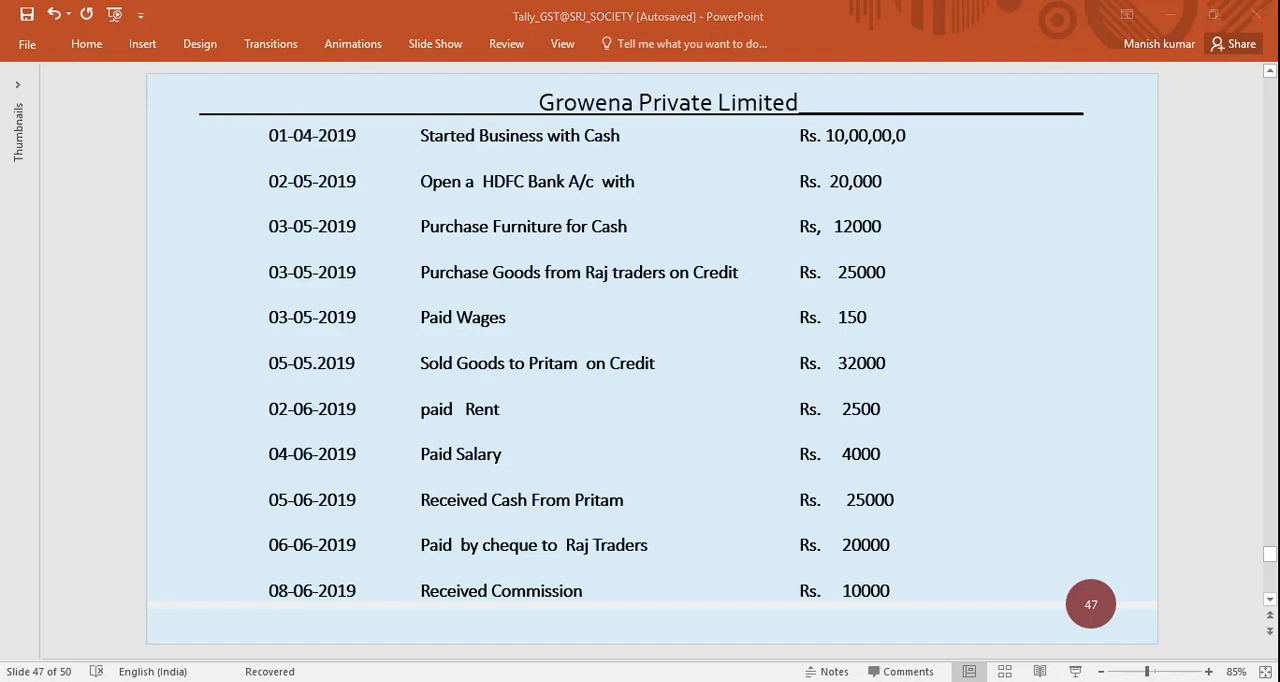
key(alt+Tab)
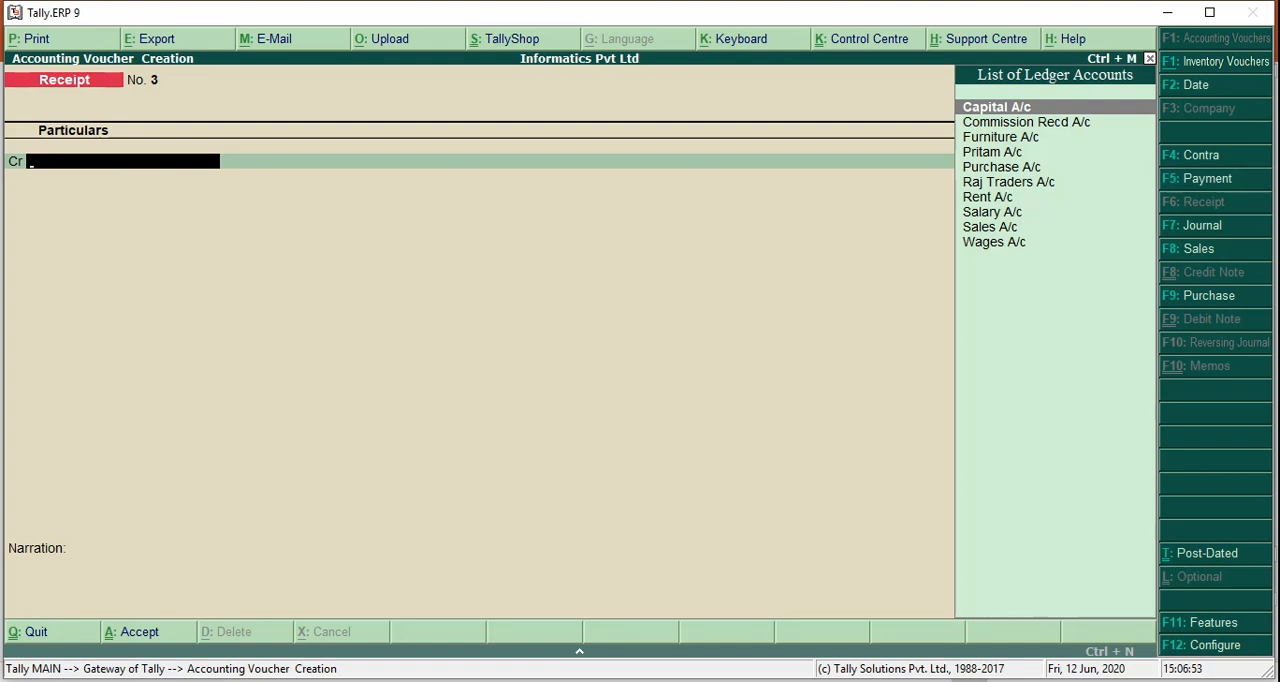
key(F5)
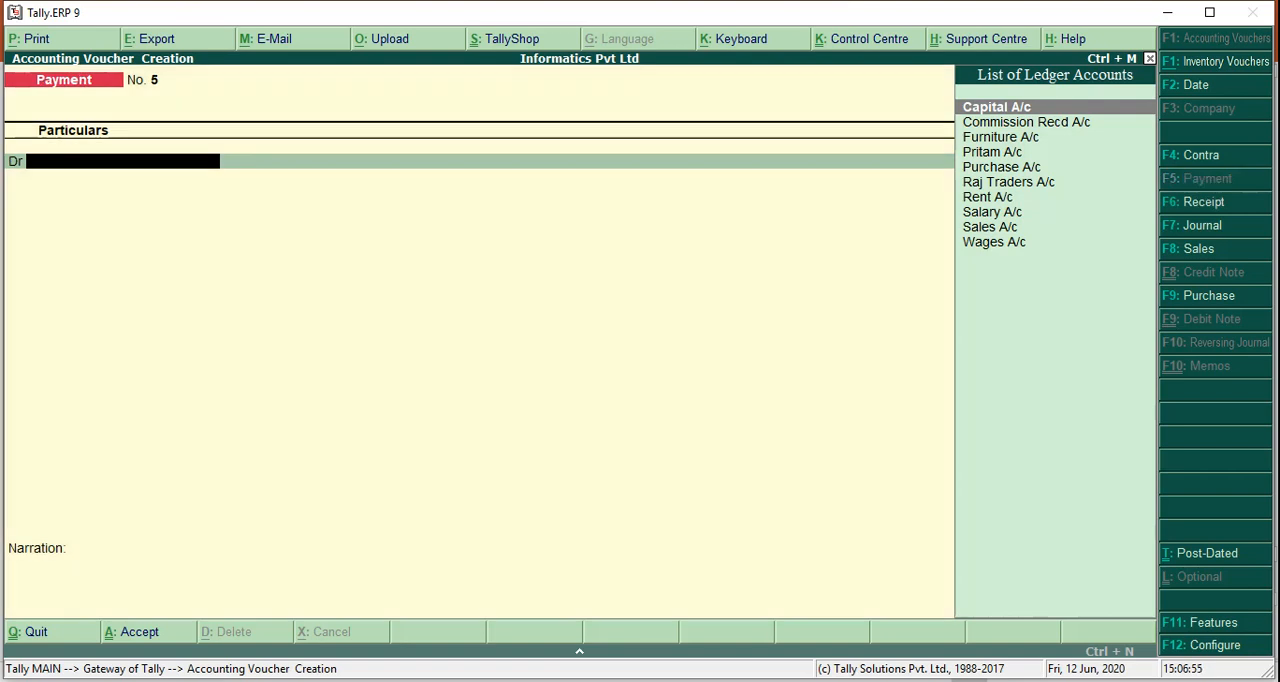
text(Raj)
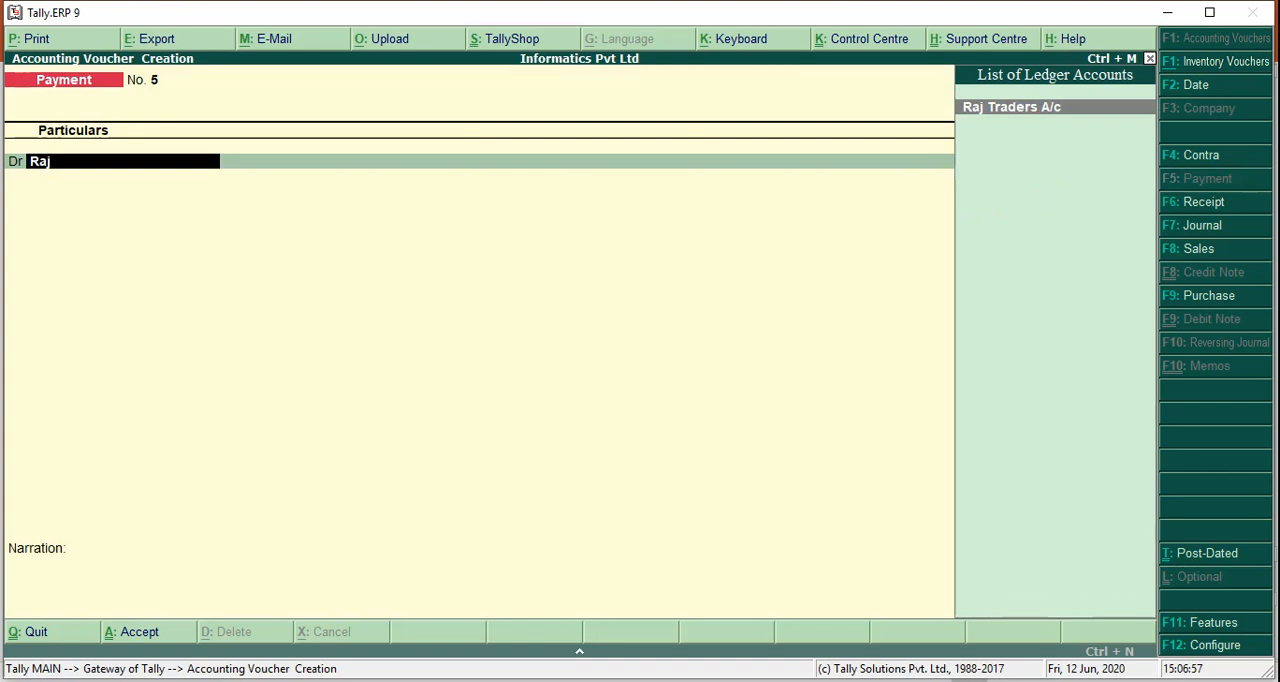
key(Return)
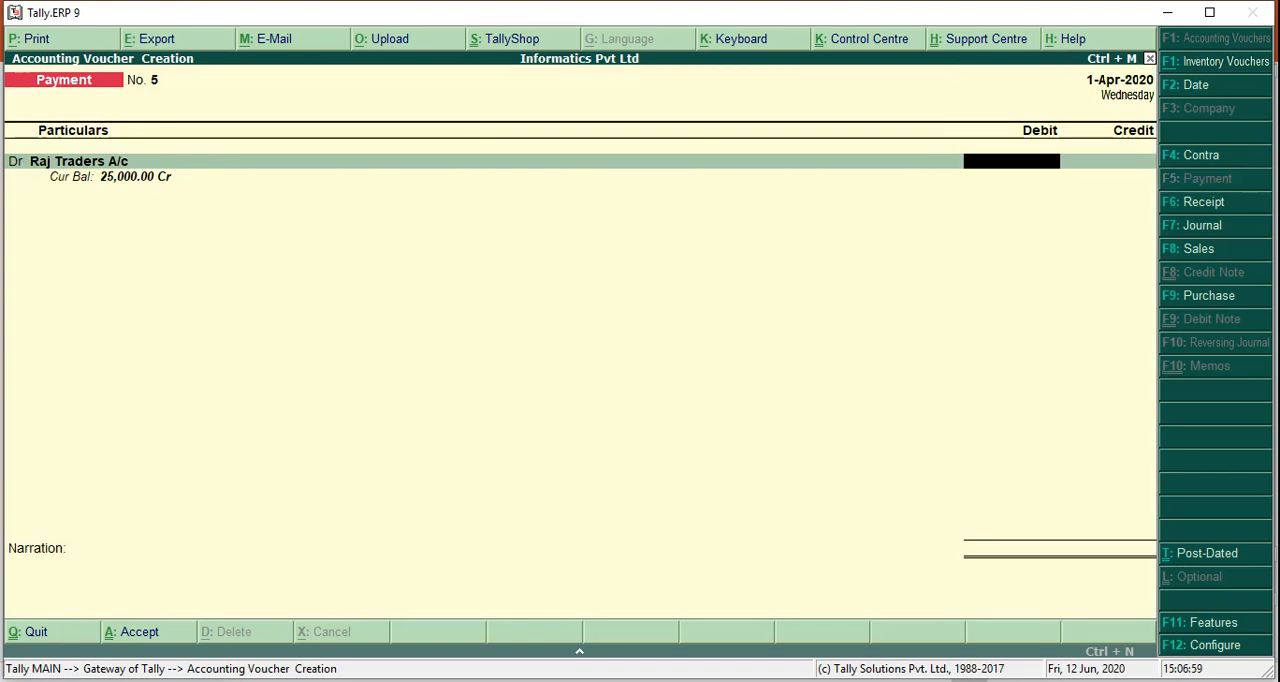
Recheck the slide's cheque amount, debit Raj Traders A/c with 20,000 and allocate it as Agst Ref 1
key(alt+Tab)
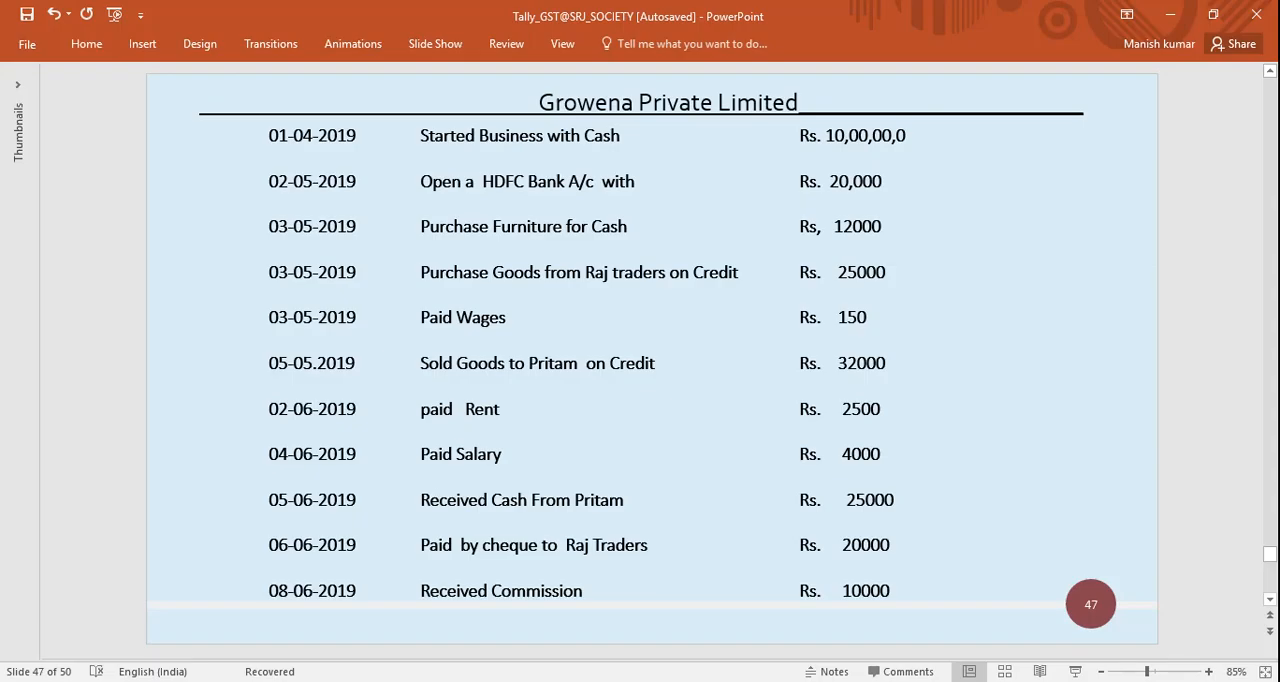
key(alt+Tab)
text(20000)
key(Return)
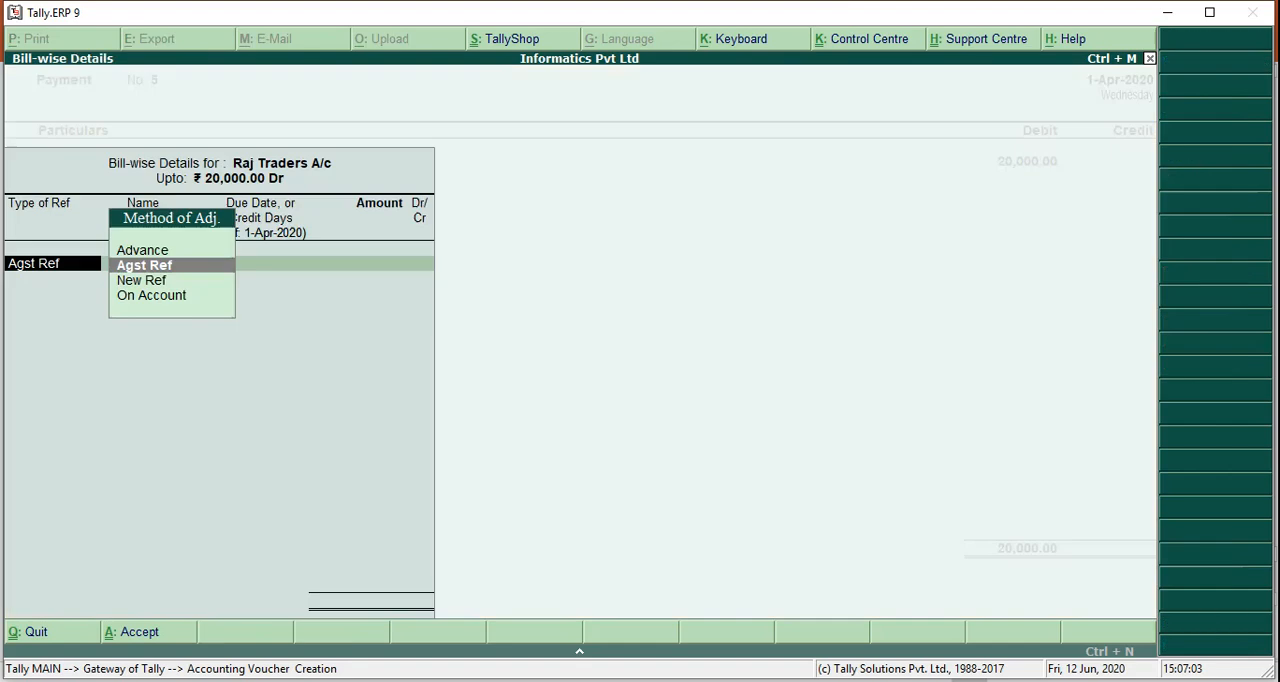
key(Return)
key(Return)
Credit HDFC Bak A/c with 20,000 by cheque, leaving the instrument number blank, and accept the payment voucher without a narration
key(Return)
key(Return)
key(Return)
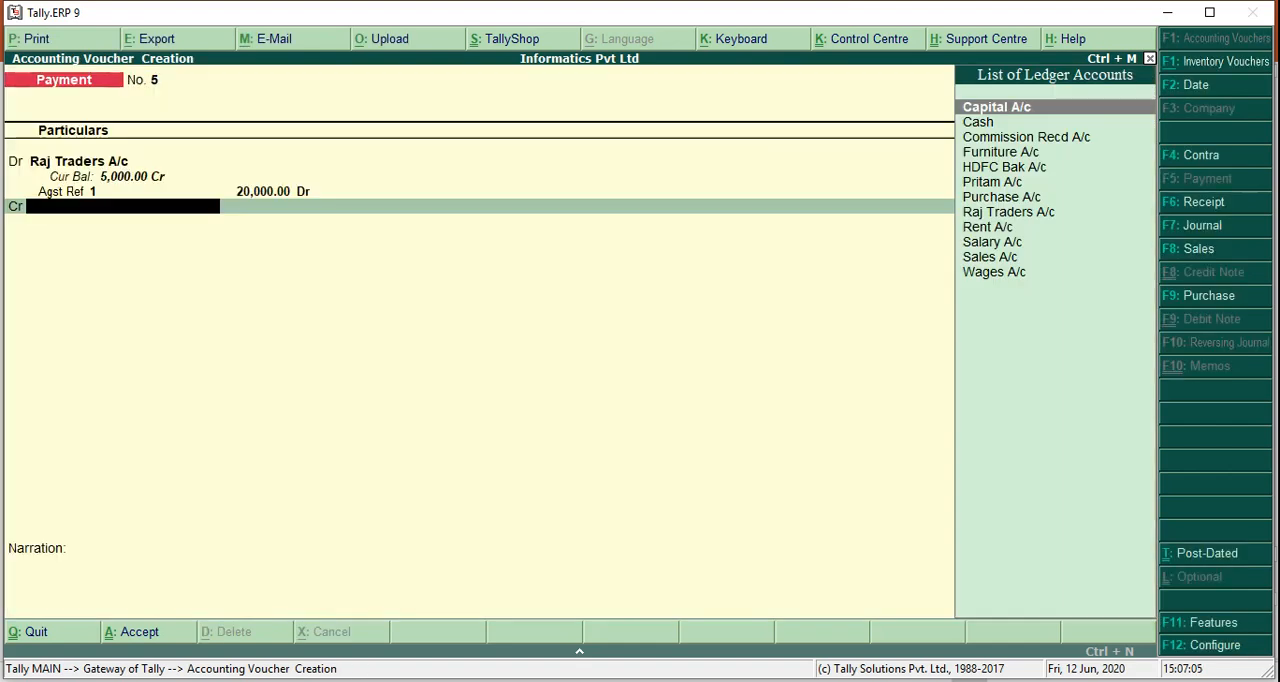
text(hd)
key(Return)
key(Return)
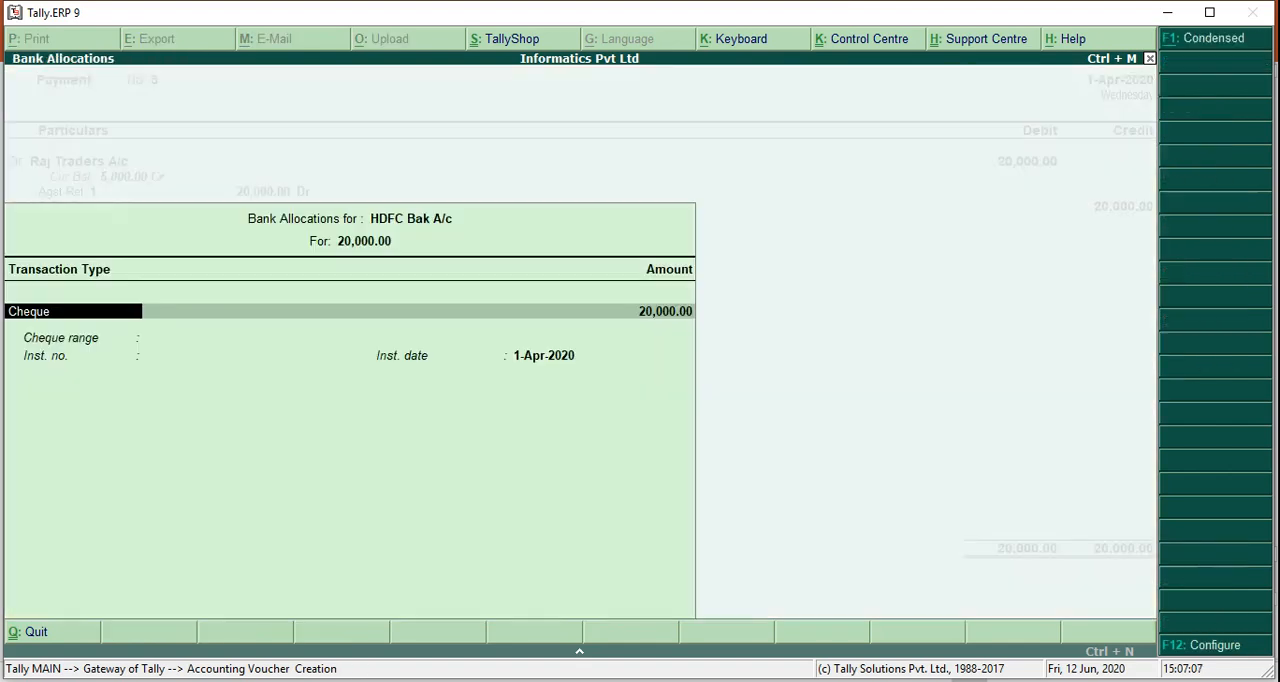
key(Return)
key(Return)
key(Return)
key(Return)
key(Return)
key(Return)
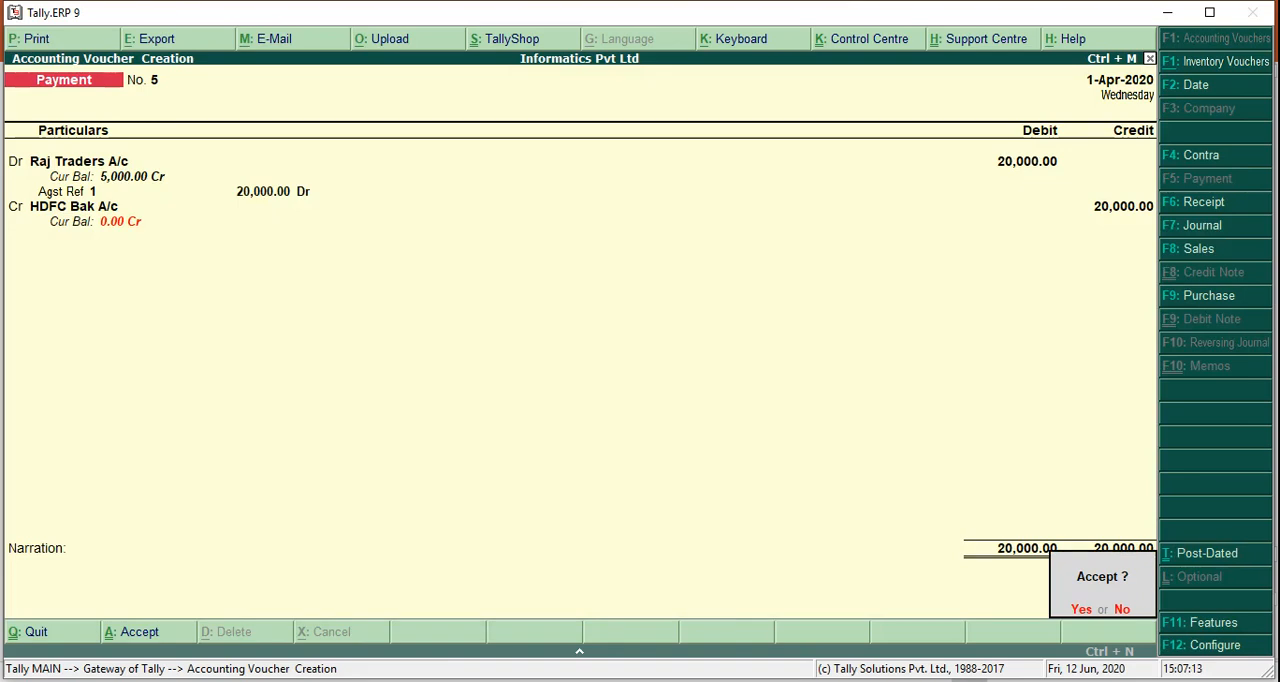
key(Return)
Check the commission entry on the PowerPoint slide and credit Commission Recd A/c with 10,000 in a new receipt voucher
key(alt+Tab)
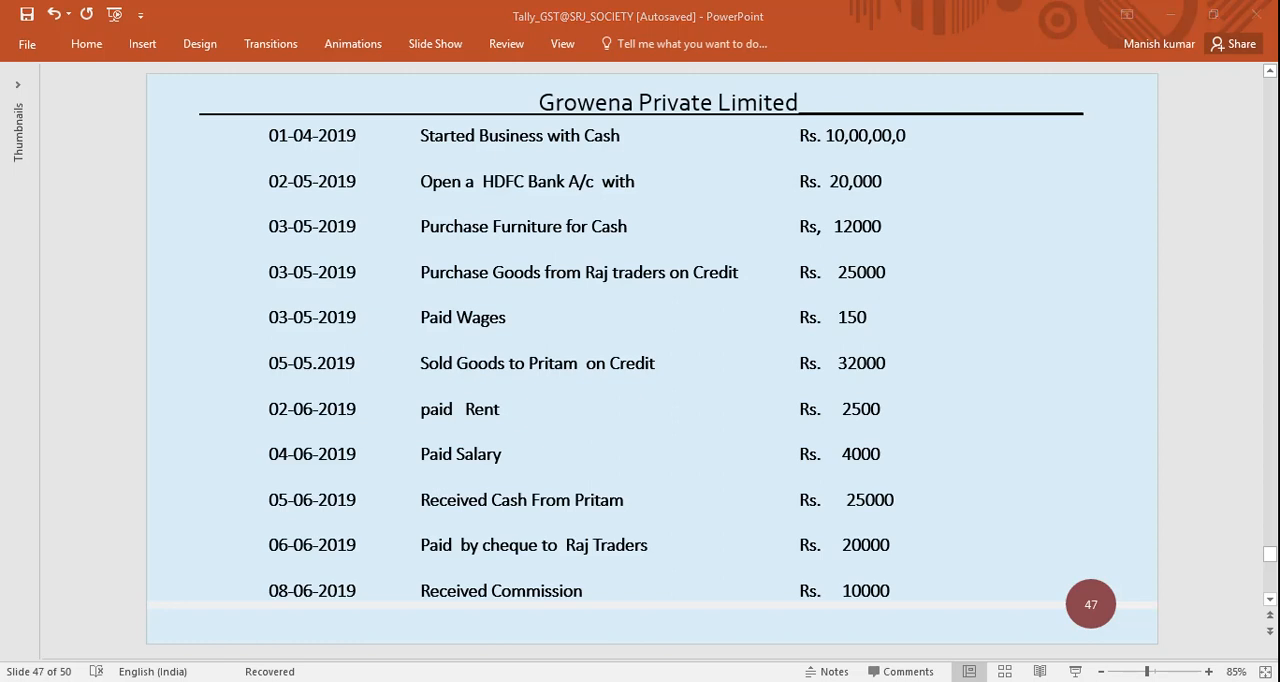
key(alt+Tab)
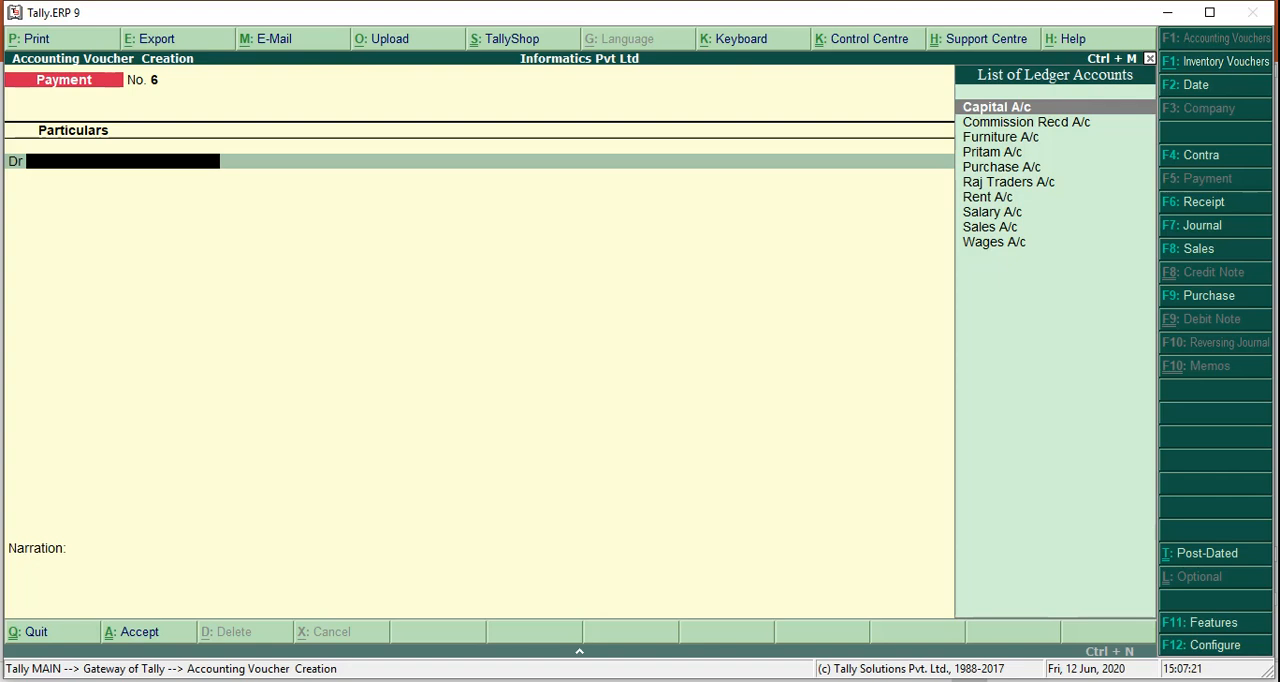
key(F6)
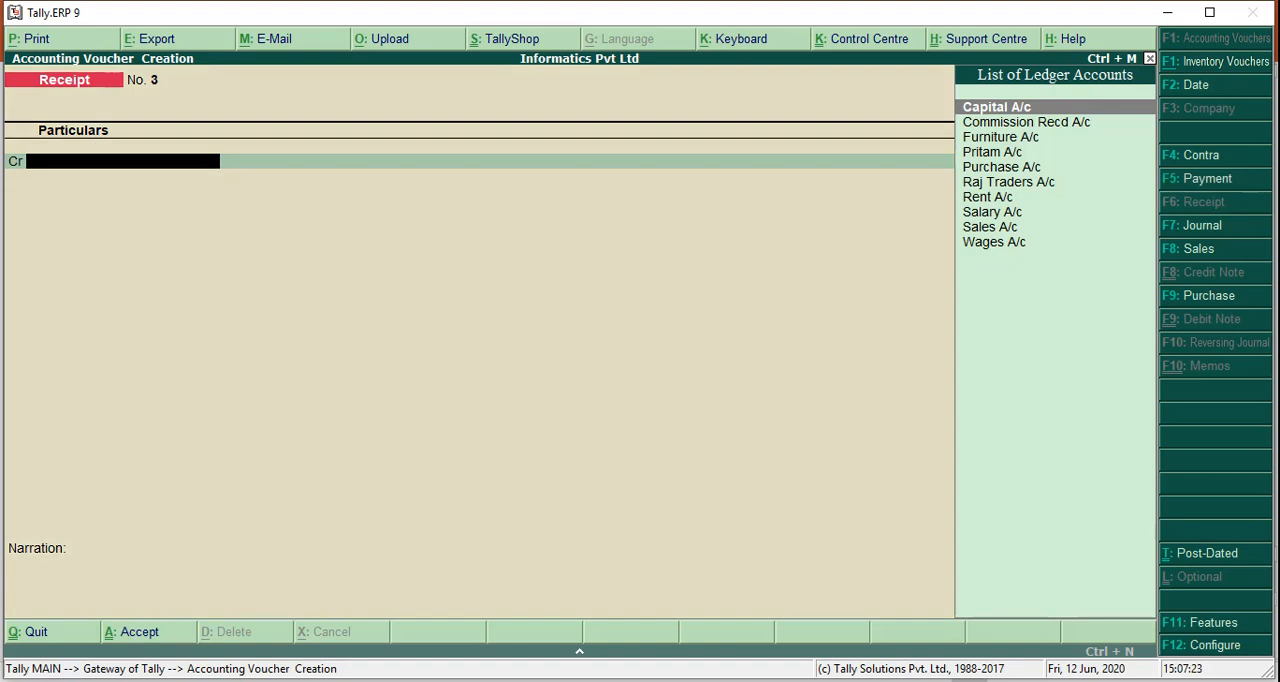
text(Com)
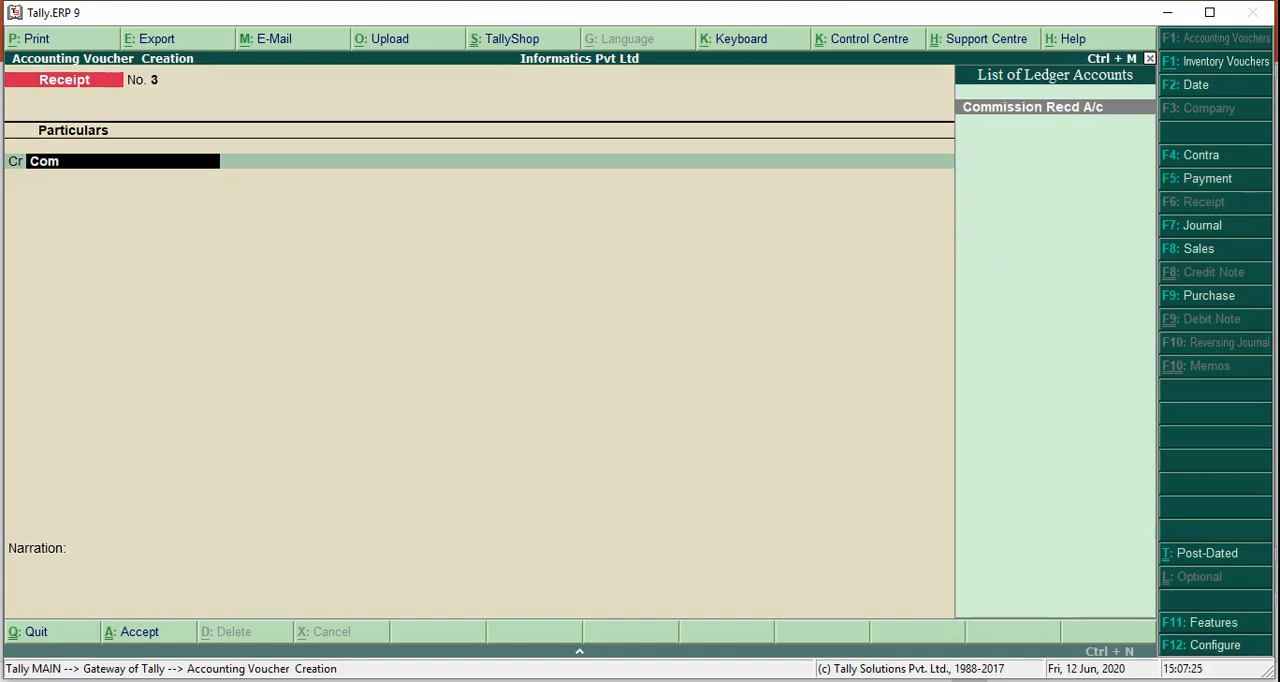
key(Return)
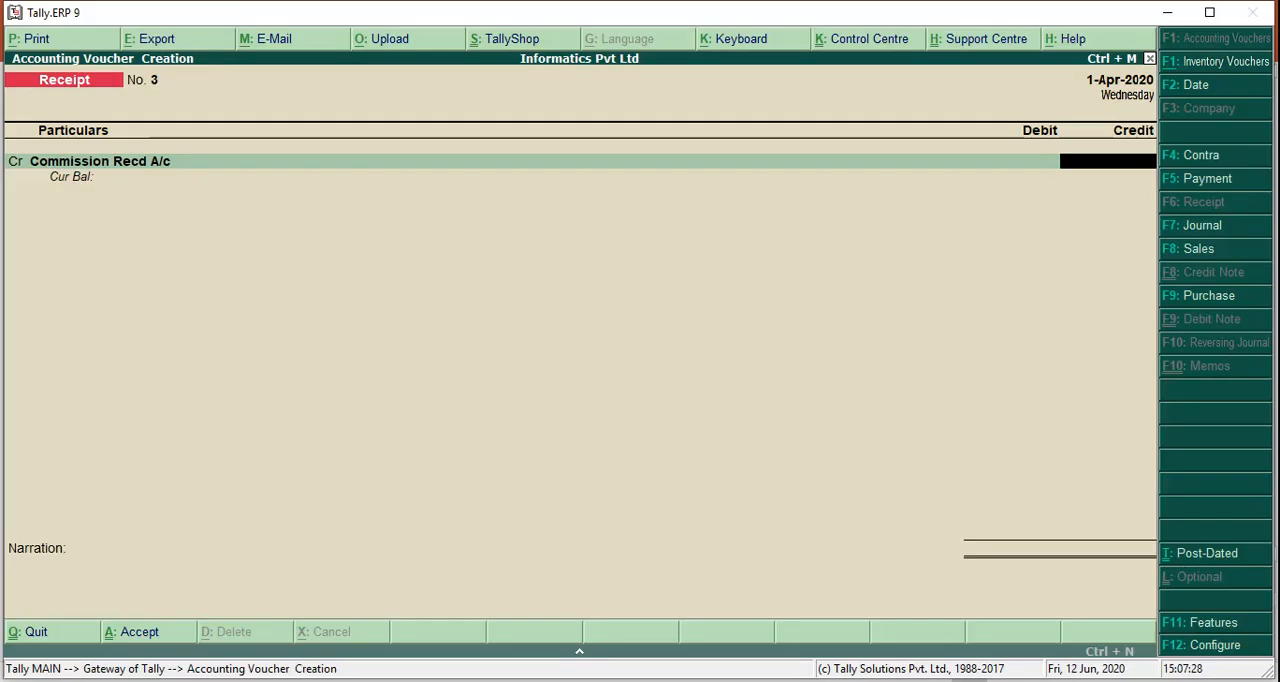
text(1000)
text(0)
key(Return)
Debit Cash with 10,000 in the commission receipt voucher and accept it without a narration
text(Cas)
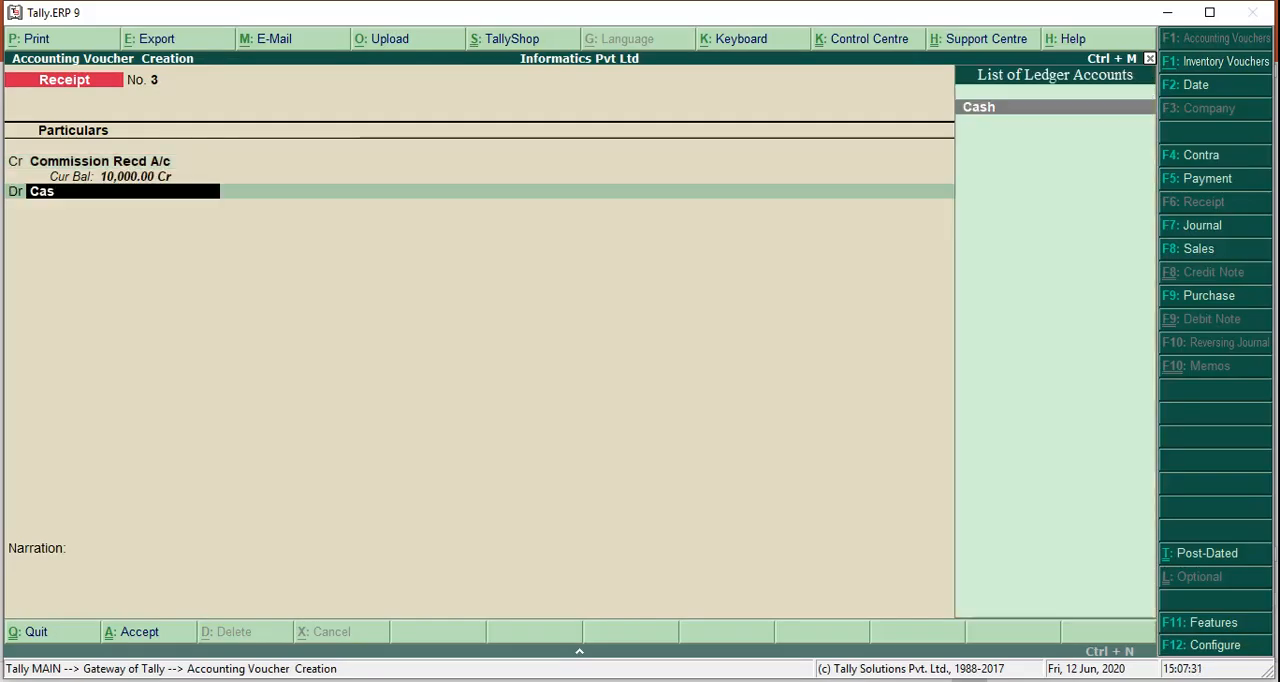
key(Return)
key(Return)
key(Return)
key(Return)
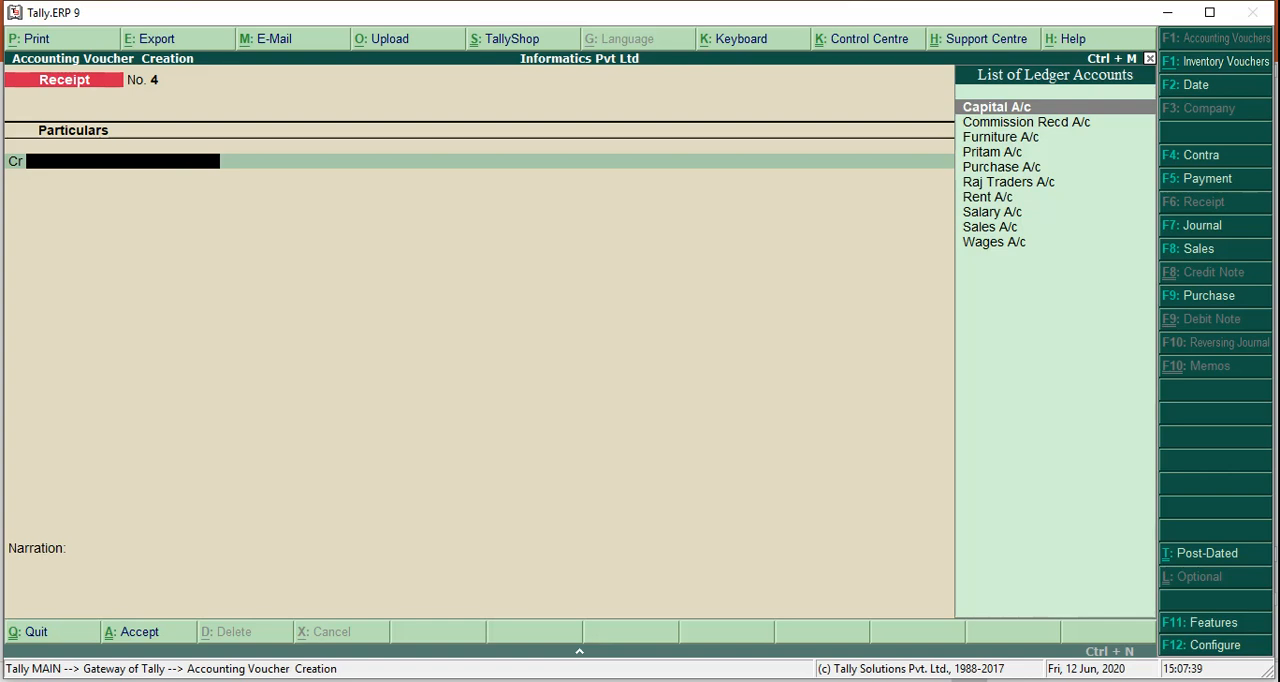
Review the recorded vouchers one by one, going back from the commission receipt to the first capital receipt
key(Page_Up)
key(Page_Up)
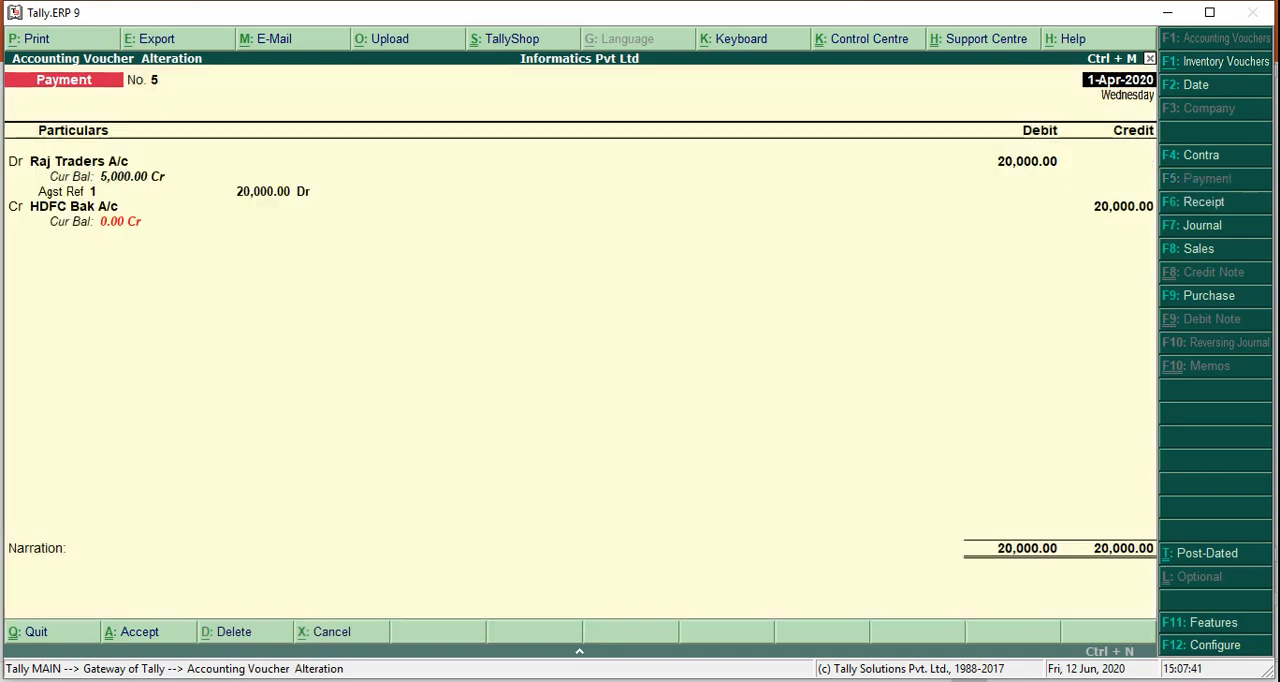
key(Page_Up)
key(Page_Up)
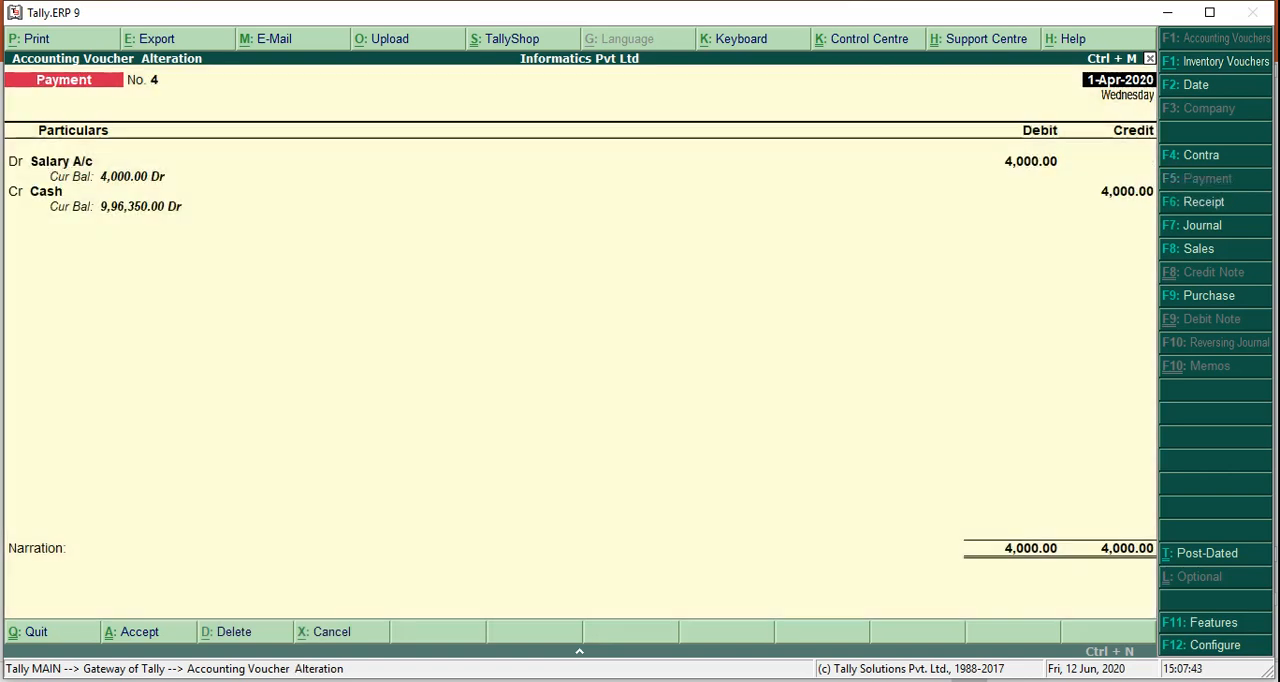
key(Page_Up)
key(Page_Up)
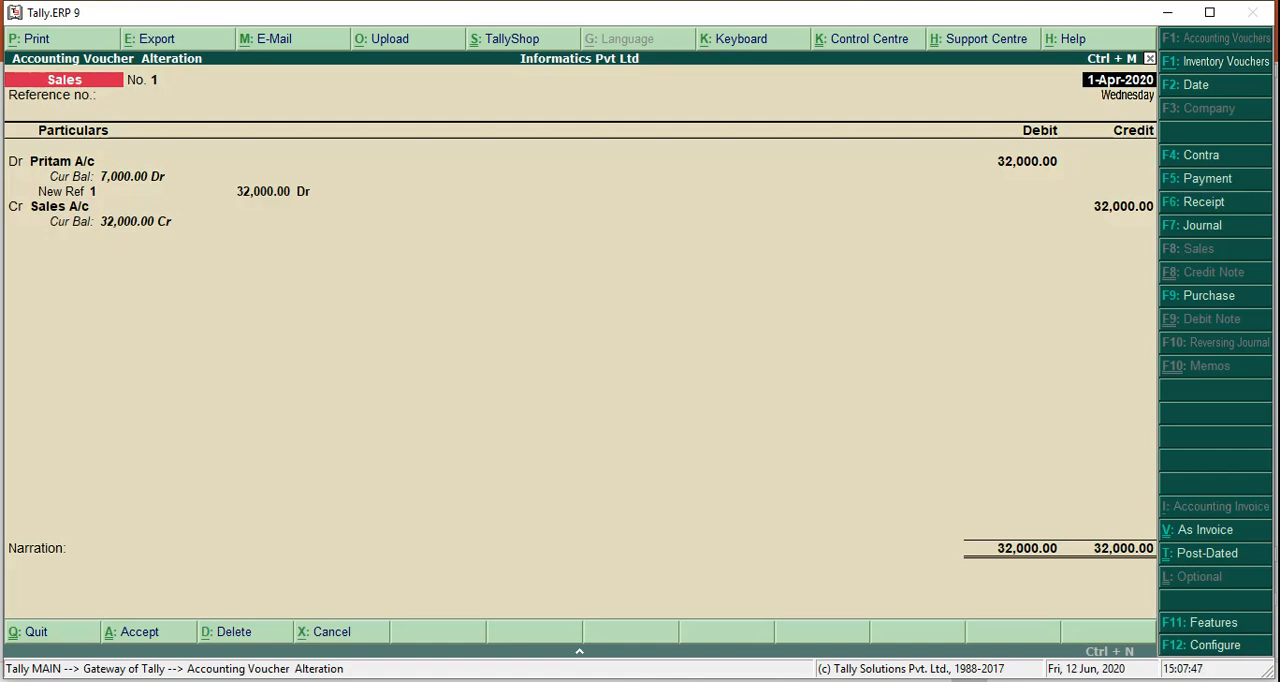
key(Page_Up)
key(Page_Up)
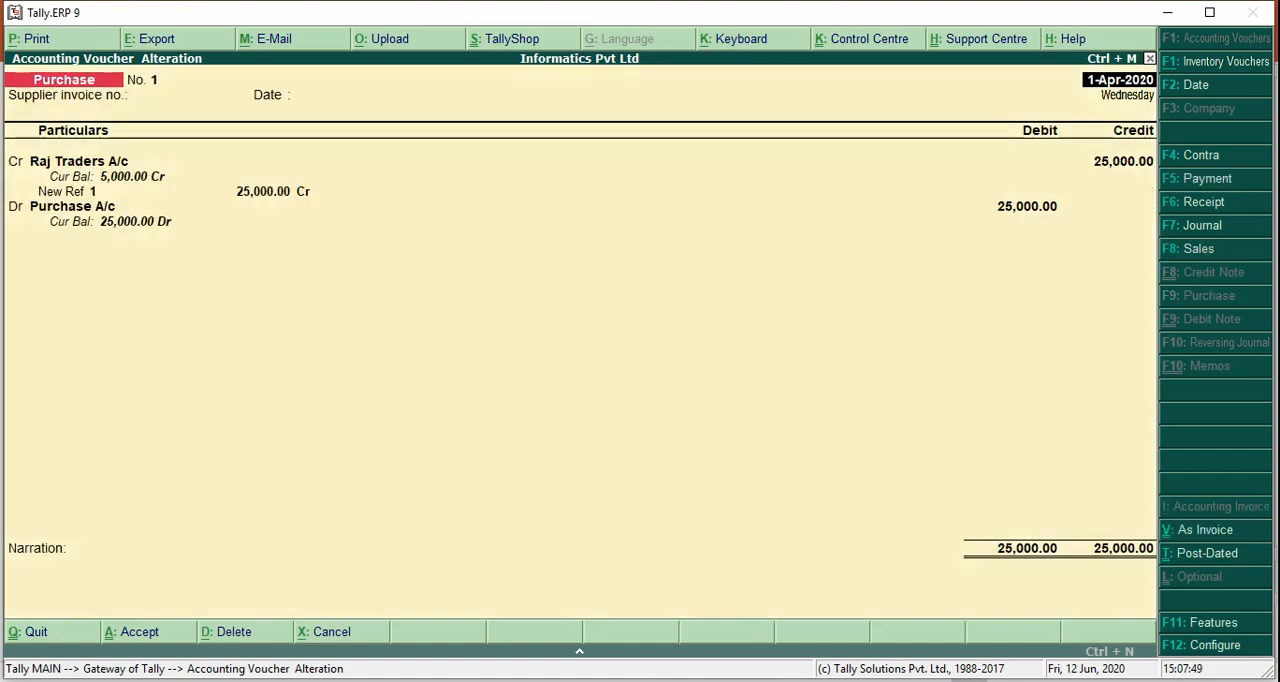
key(Page_Up)
key(Page_Up)
key(Page_Up)
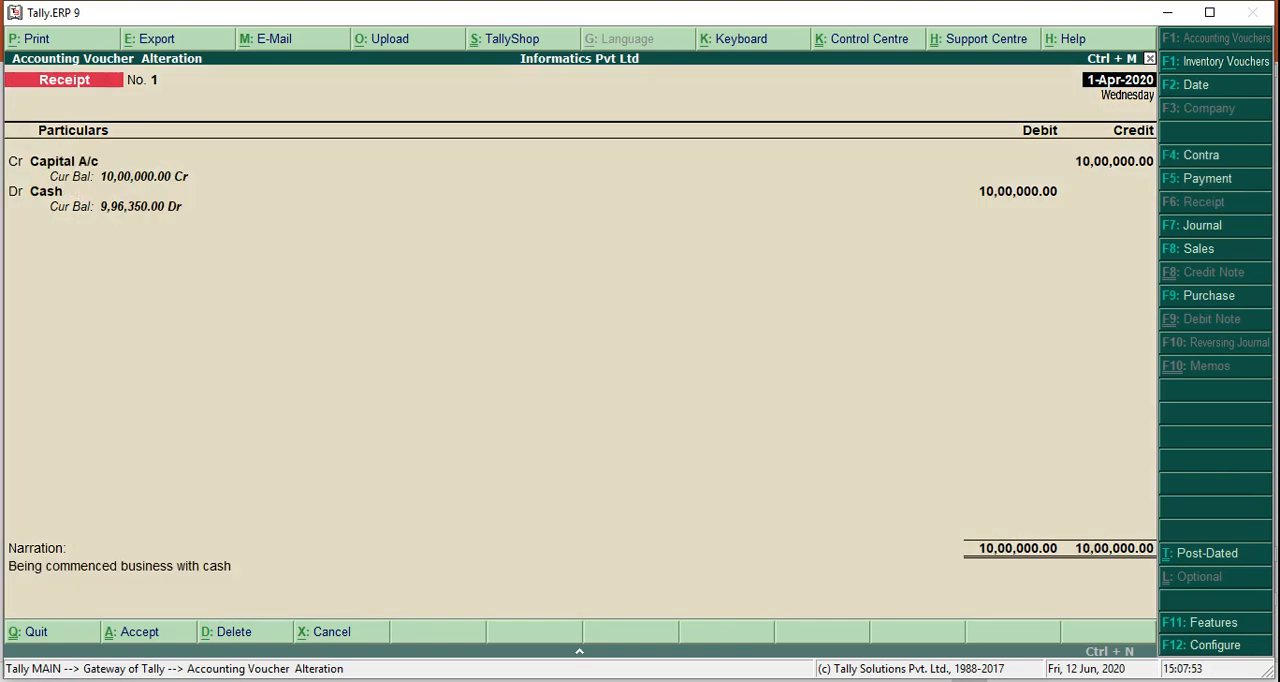
Go to the 20,000 cash-to-HDFC contra voucher, request its deletion, and decline the confirmation
key(Page_Down)
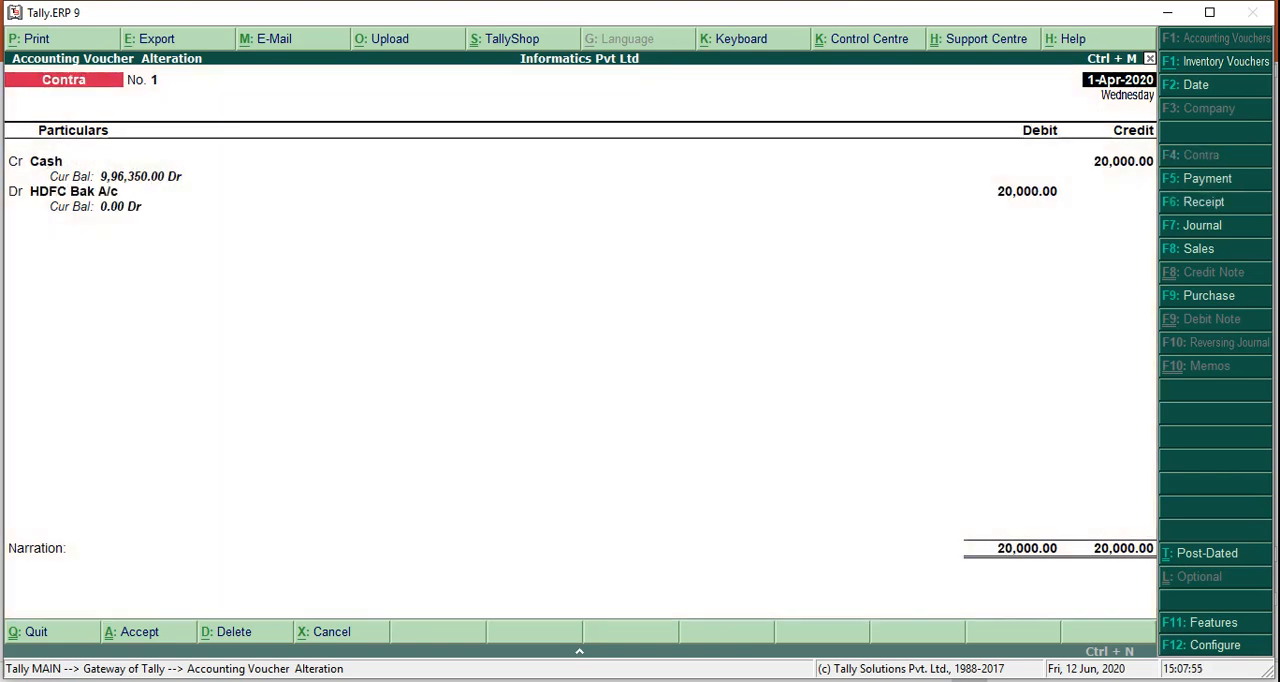
key(alt+d)
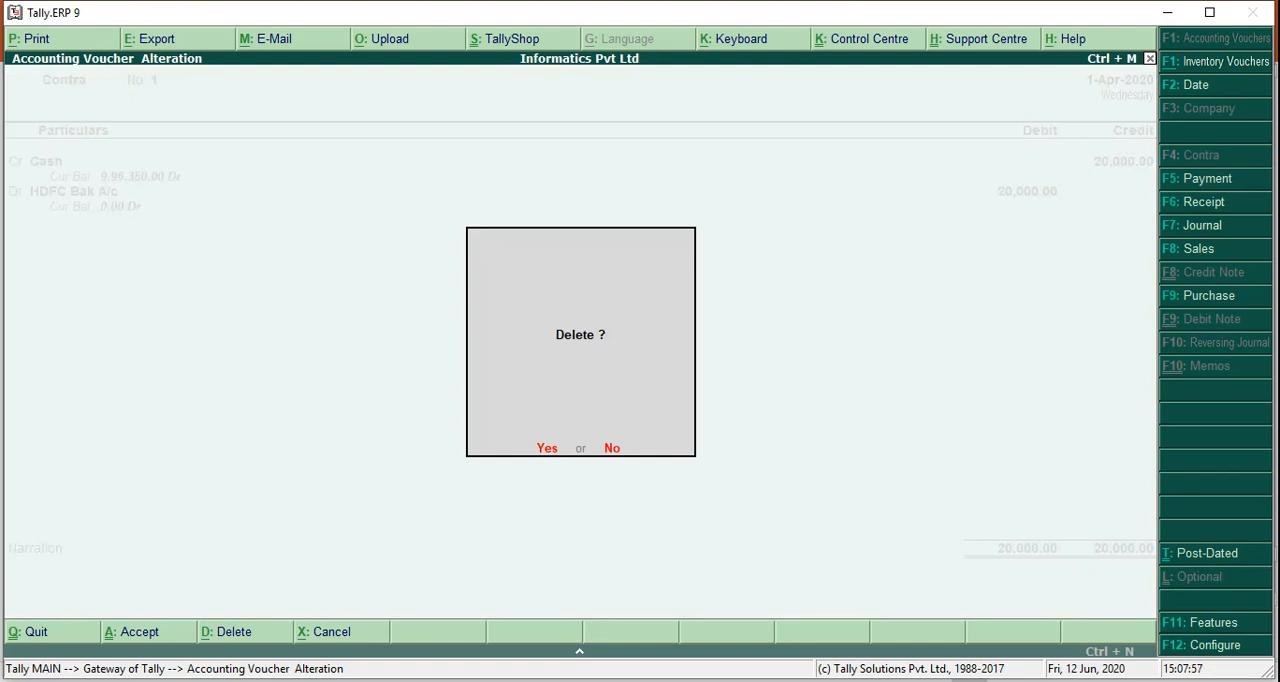
key(n)
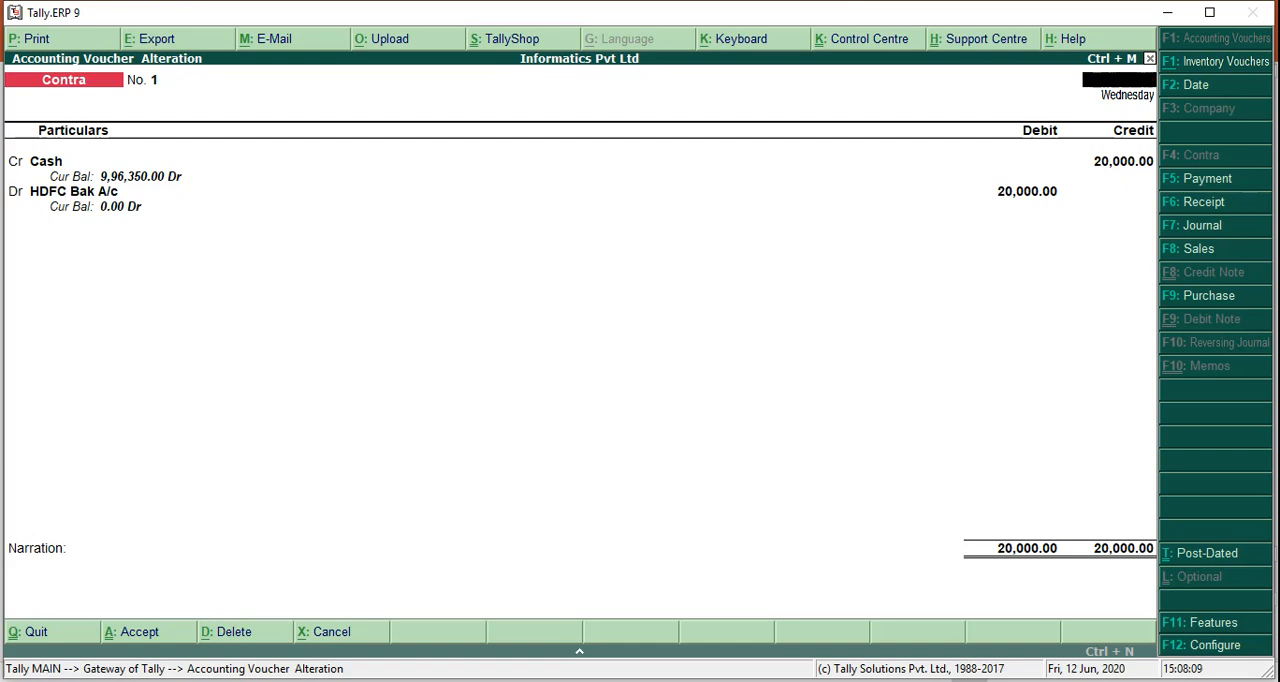
Leave voucher alteration and open the Day Book report from the display reports
key(Escape)
key(y)
key(Escape)
key(y)
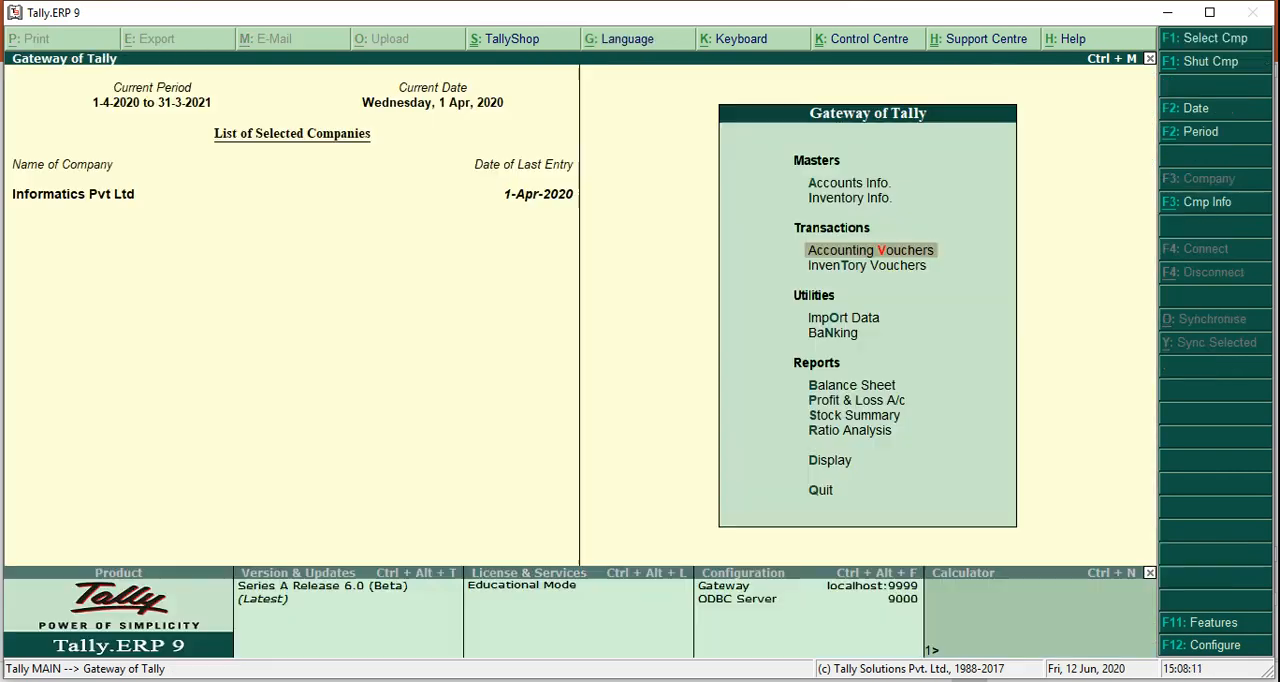
key(Down)
key(Down)
key(Down)
key(Down)
key(Down)
key(Down)
key(Down)
key(Down)
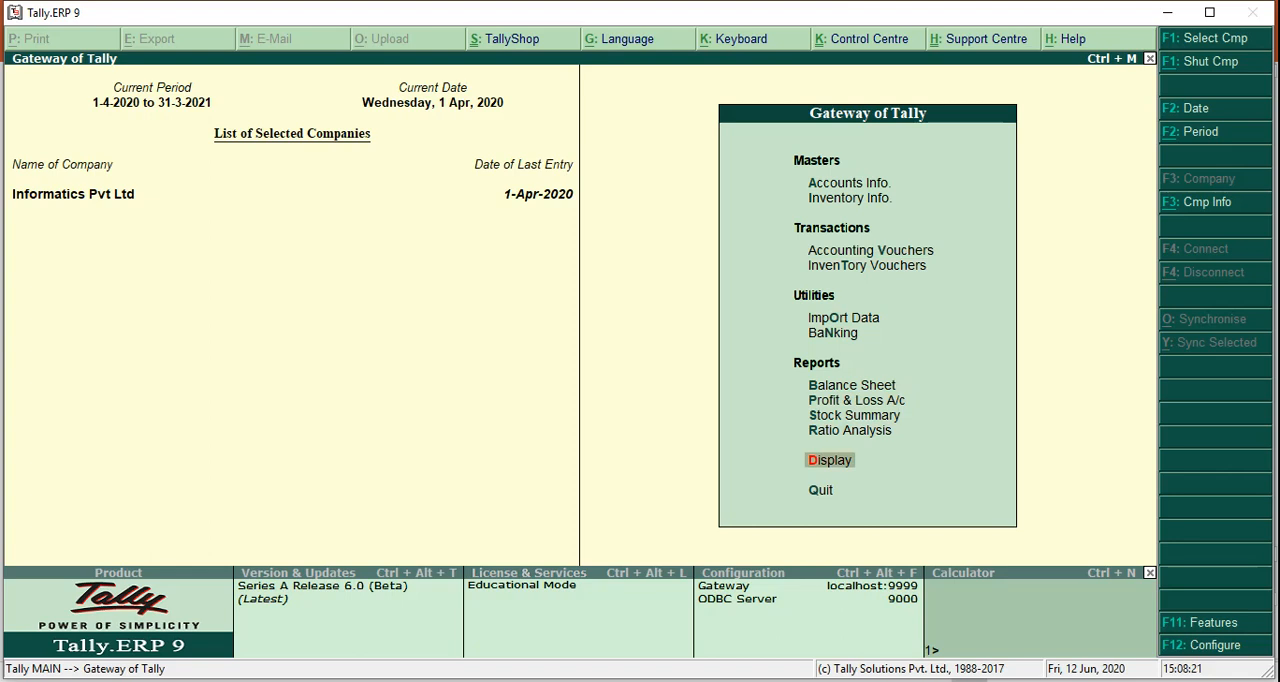
key(Return)
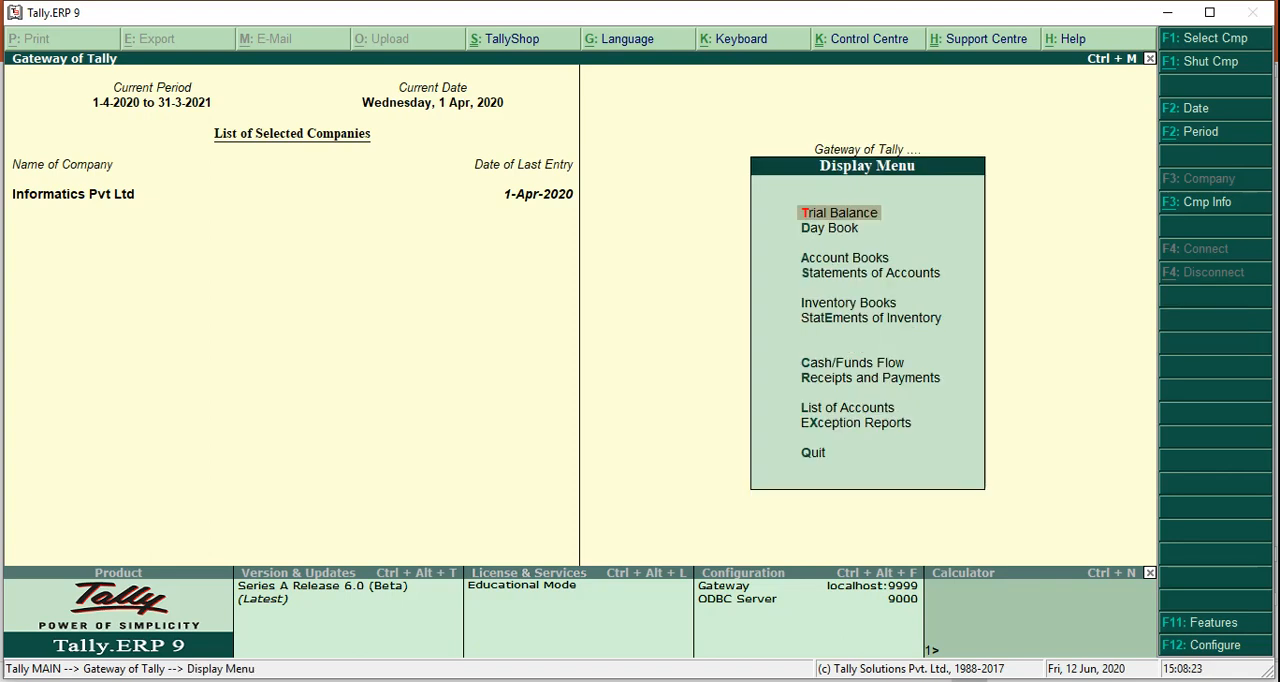
key(Down)
key(Return)
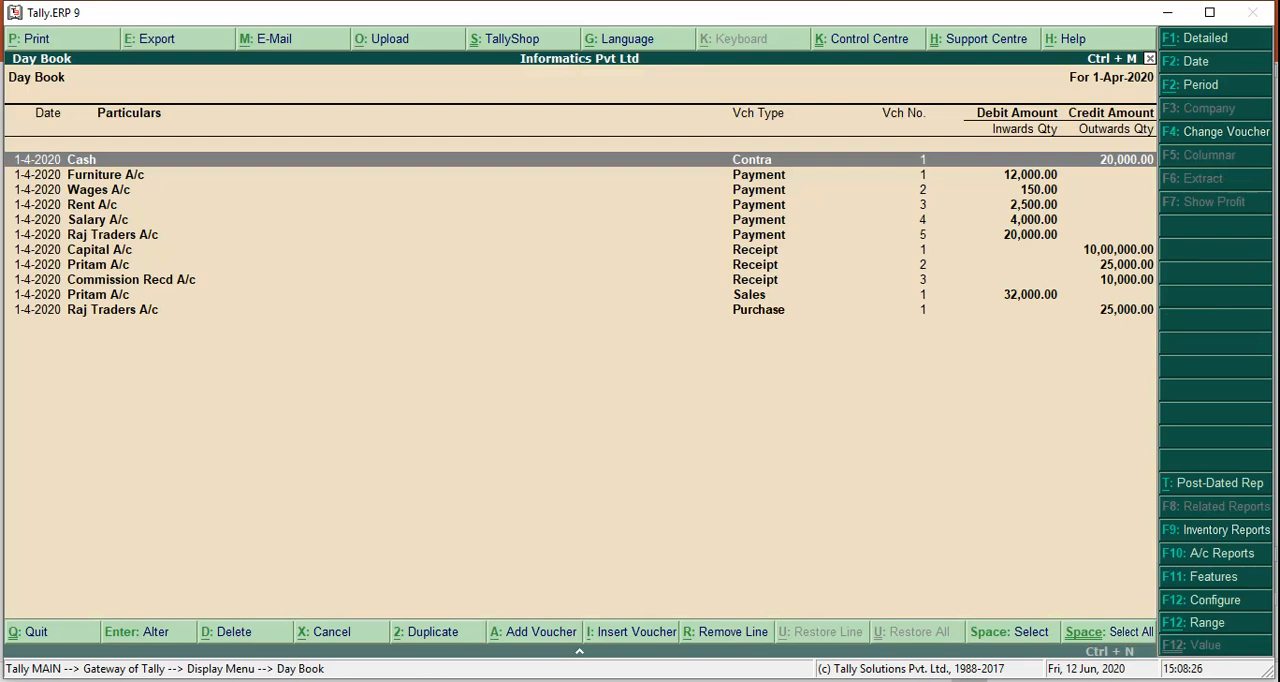
Review the Day Book entries for 1-Apr-2020 from the contra down to the purchase and back
key(Down)
key(Down)
key(Down)
key(Down)
key(Down)
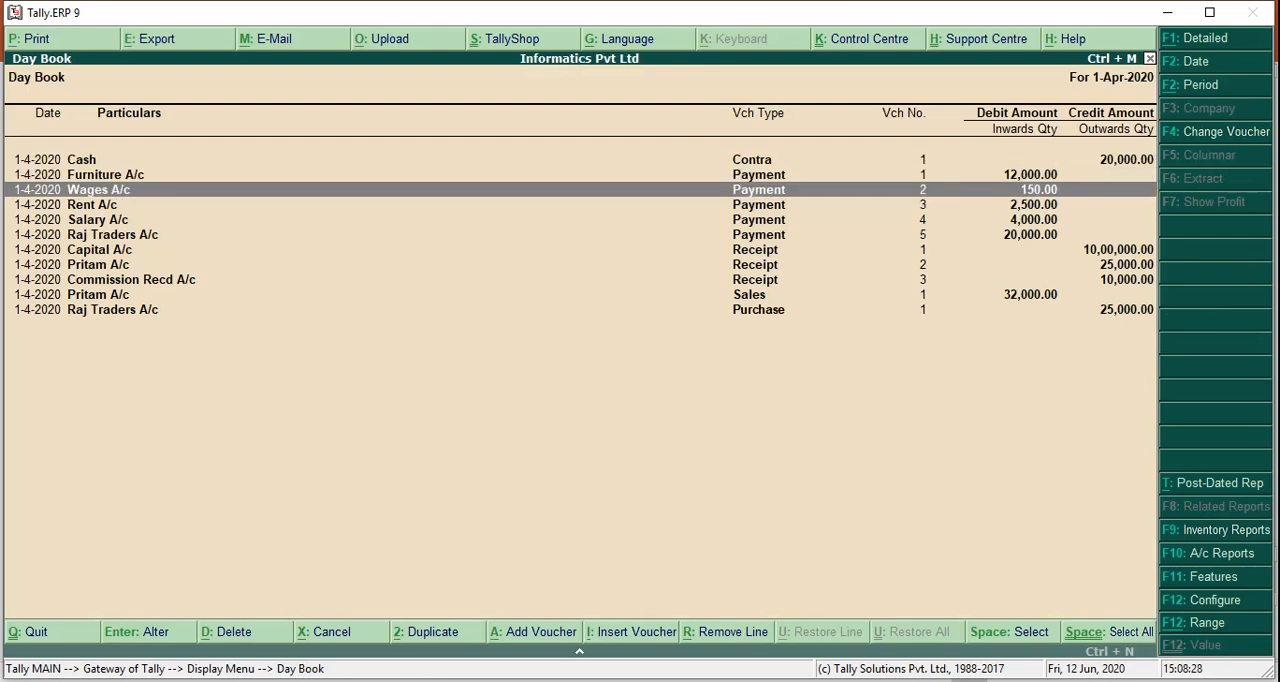
key(Down)
key(Down)
key(Down)
key(Down)
key(Down)
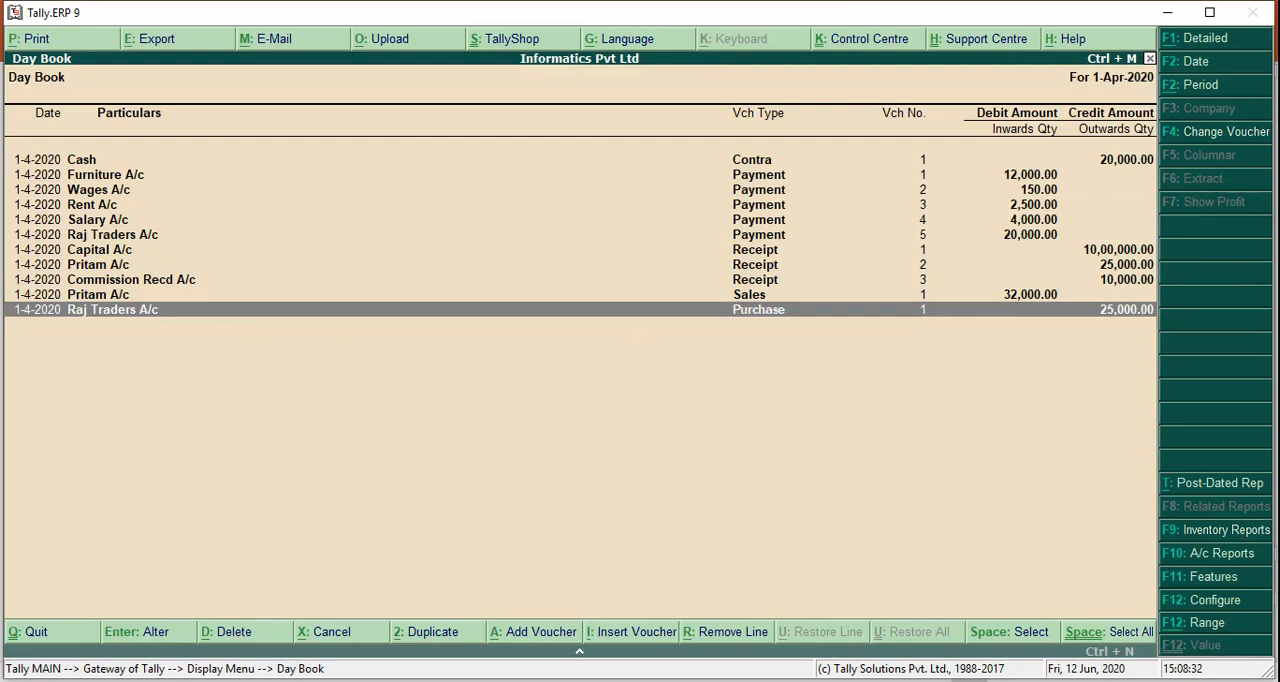
key(Up)
key(Up)
key(Up)
key(Up)
key(Up)
key(Up)
key(Up)
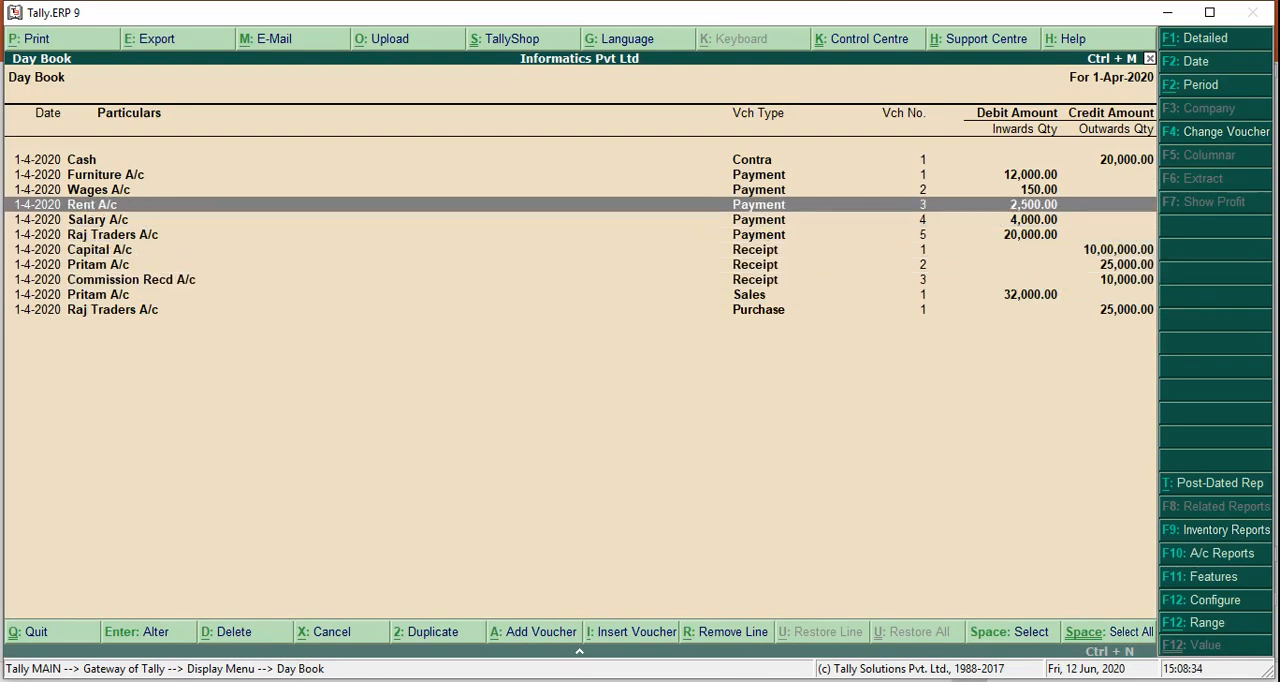
key(Up)
key(Up)
key(Up)
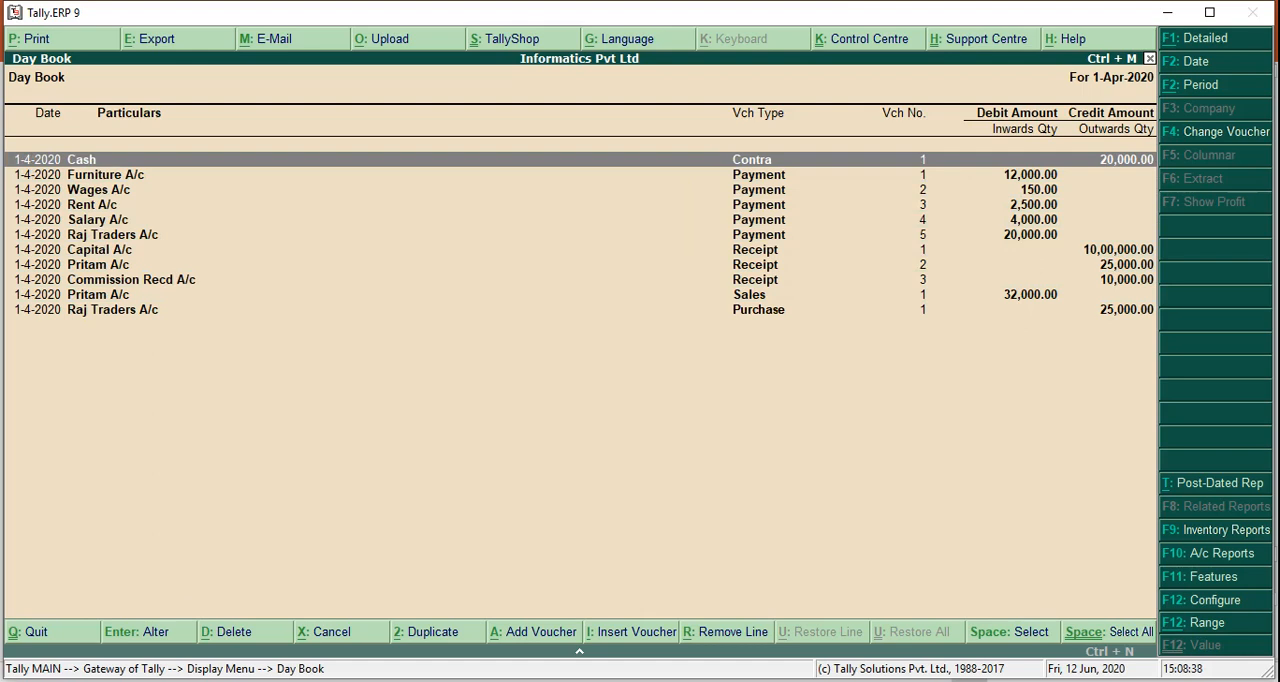
Expand the Day Book to its detailed format, examine both ledger sides of each voucher, and return to the Gateway of Tally
key(alt+F1)
key(Down)
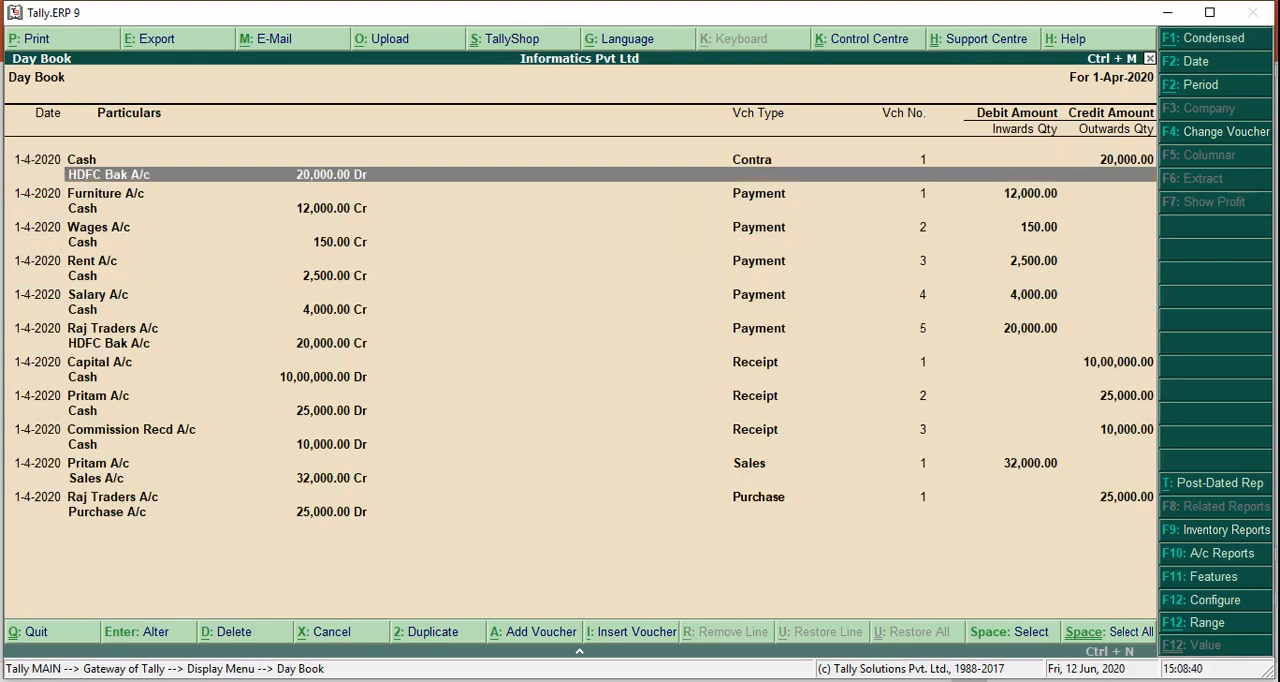
key(Up)
key(Down)
key(Down)
key(Down)
key(Down)
key(Down)
key(Down)
key(Down)
key(Down)
key(Down)
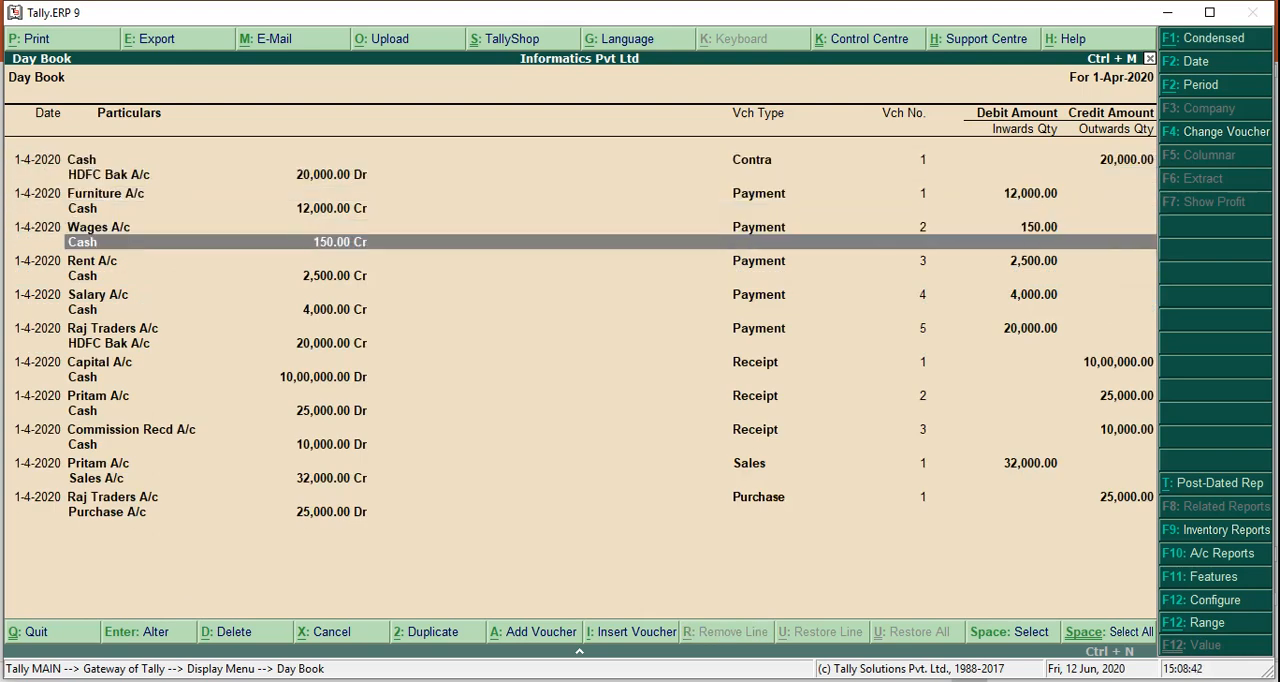
key(Down)
key(Down)
key(Down)
key(Down)
key(Down)
key(Down)
key(Down)
key(Down)
key(Down)
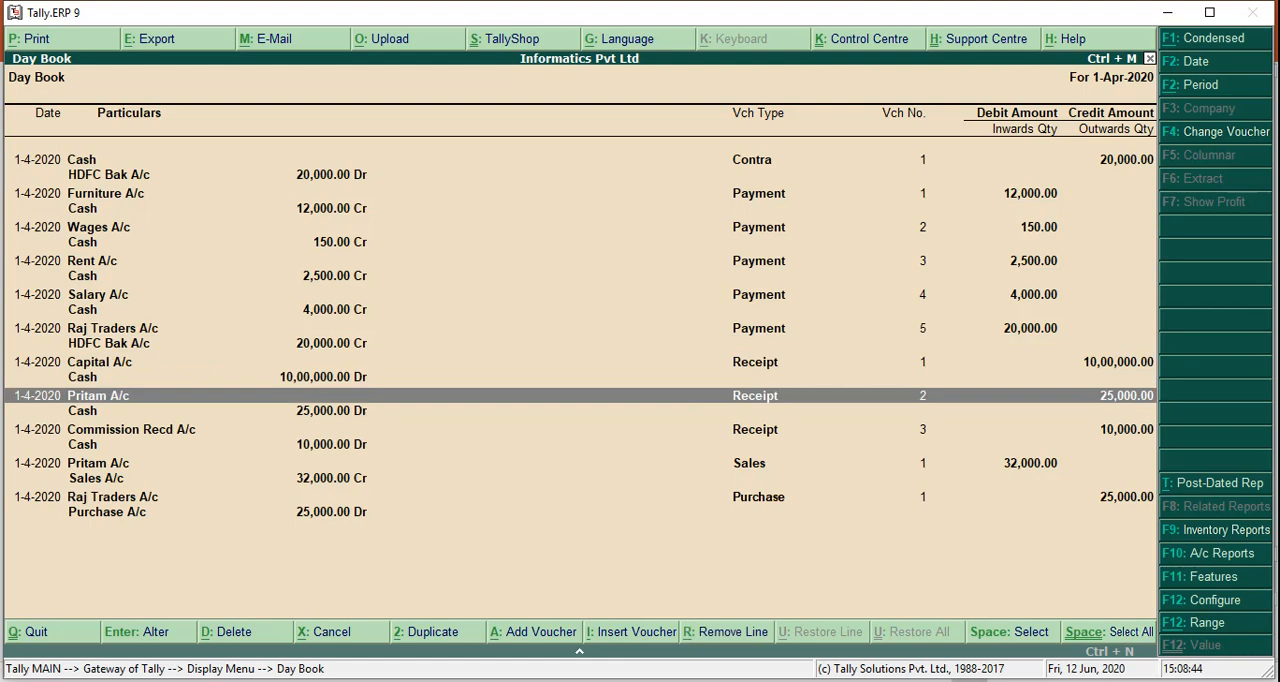
key(Down)
key(Down)
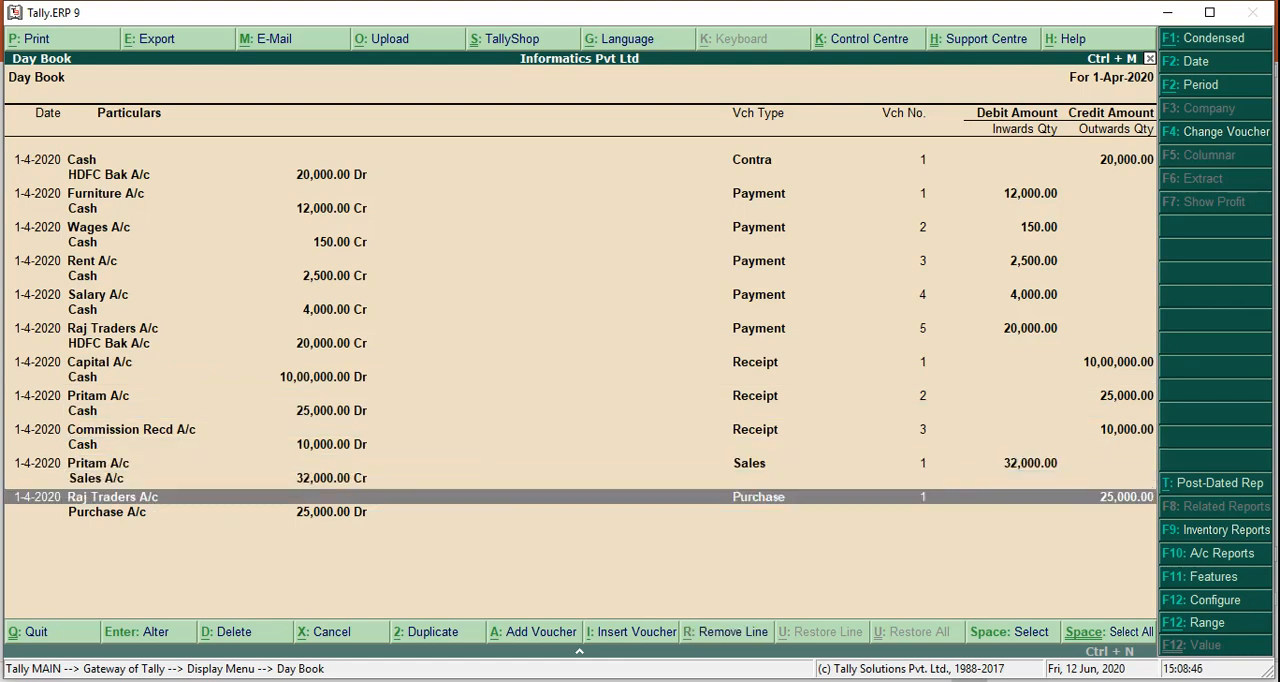
key(Escape)
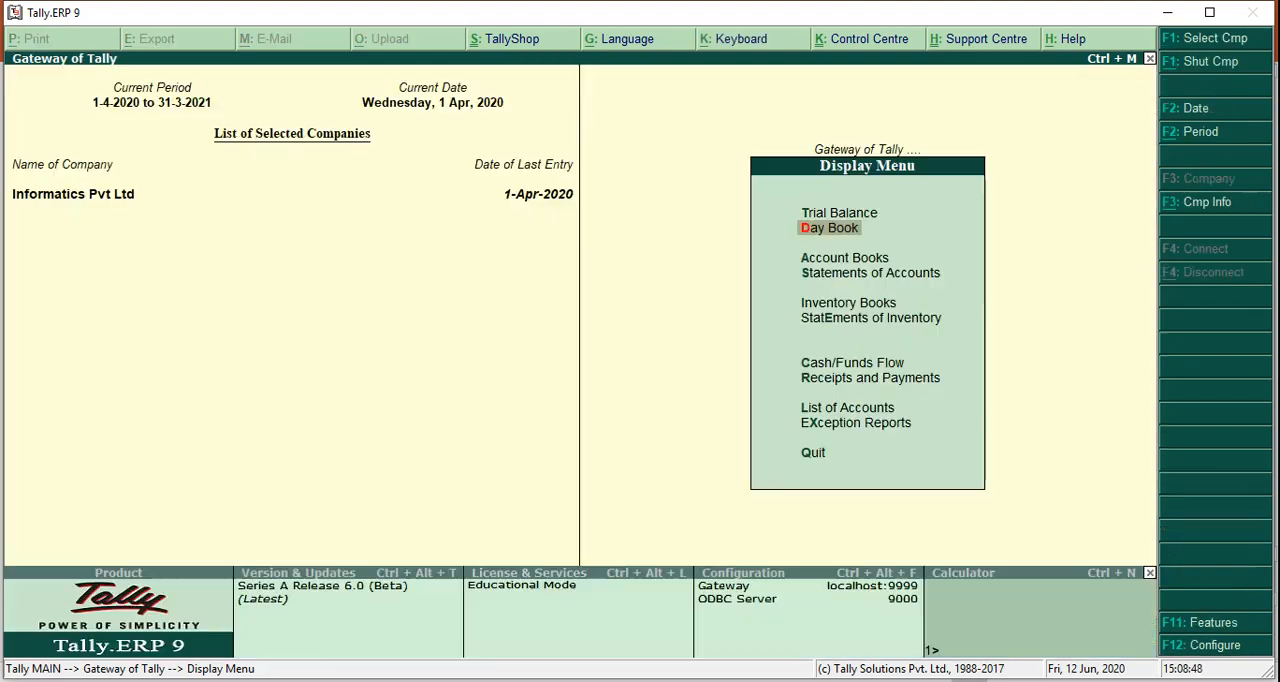
key(Escape)
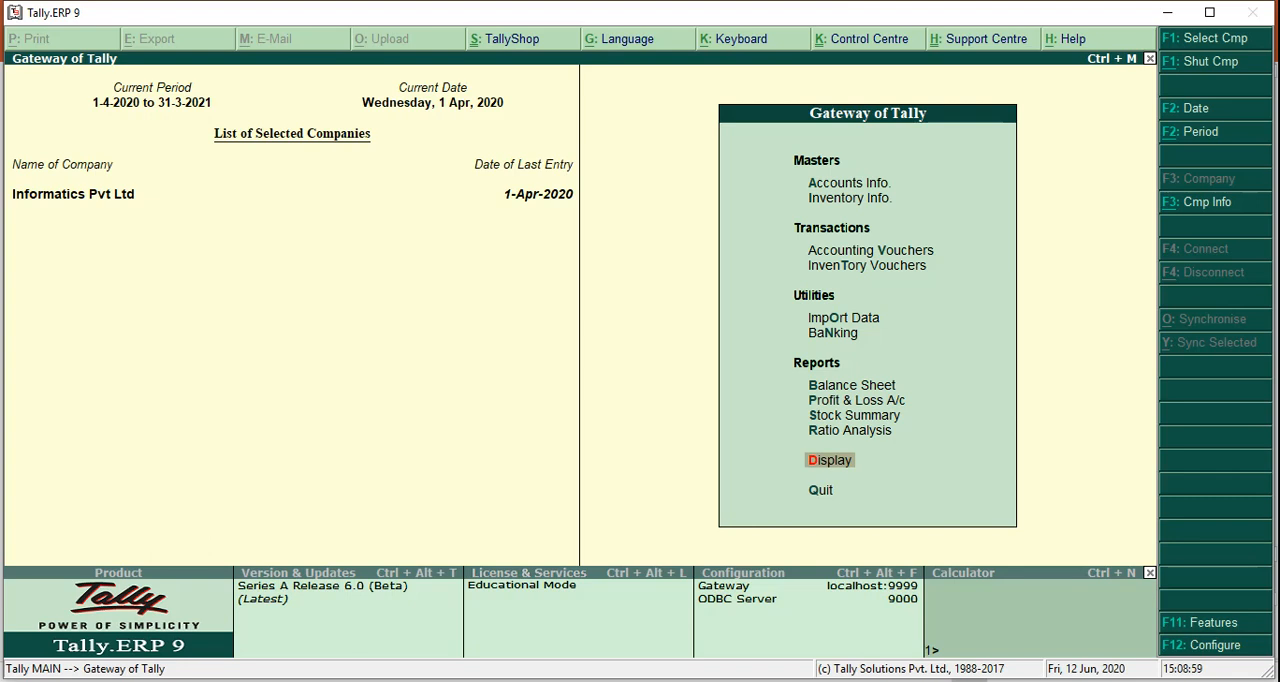
click(1095, 681)
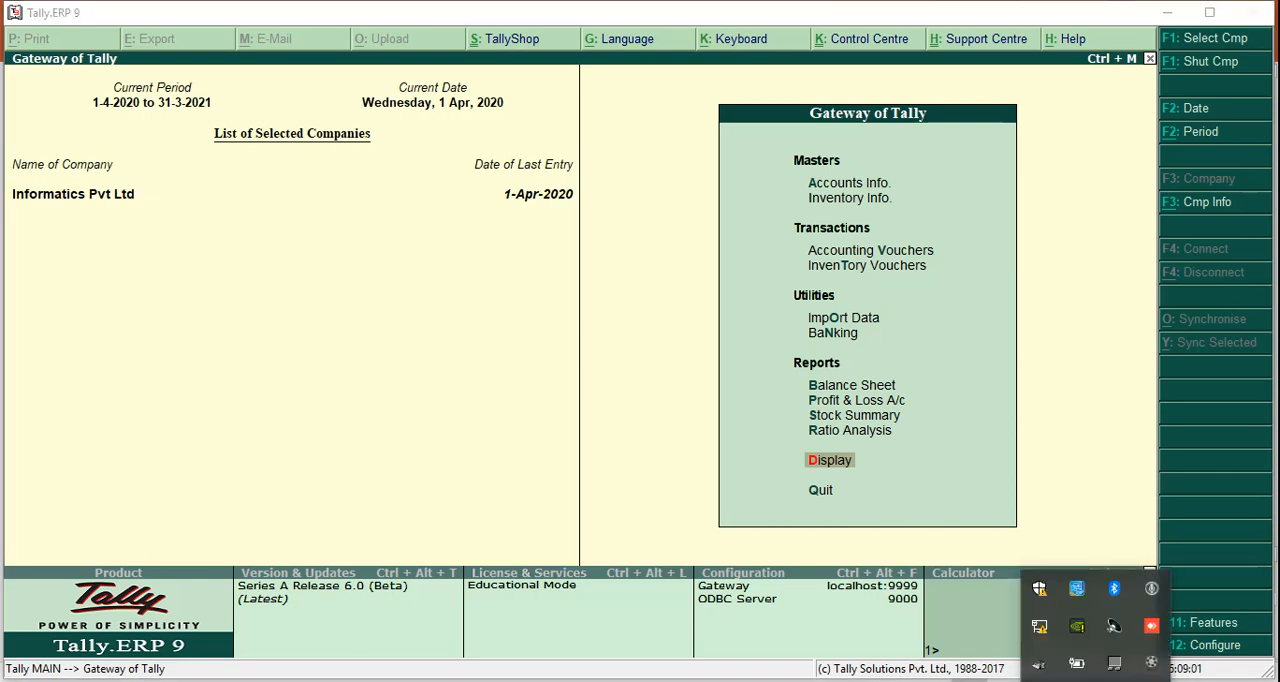